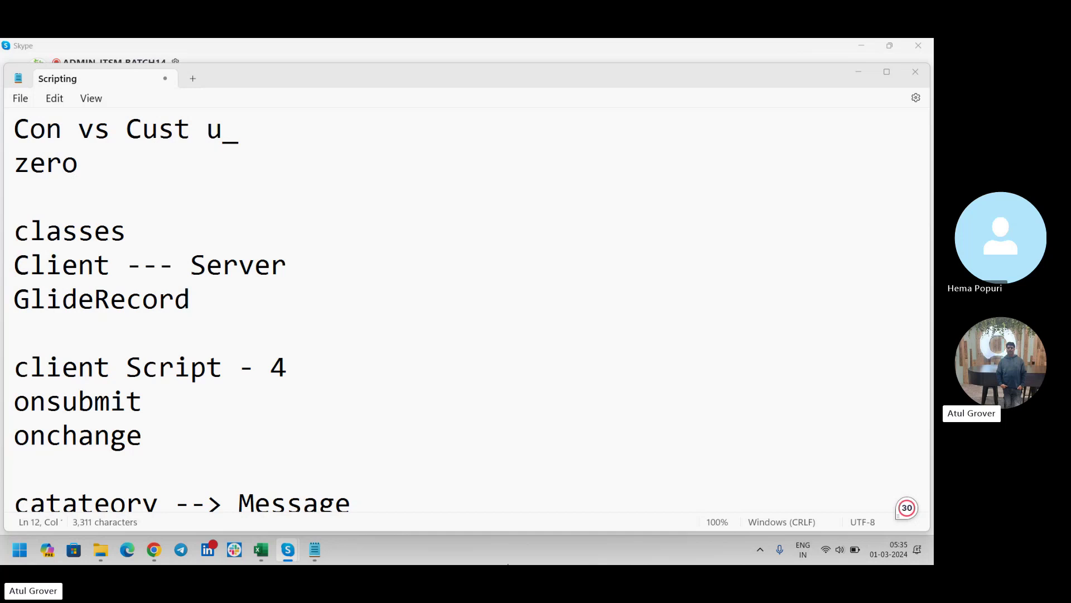
Step: Log in to the ServiceNow instance with the account username and password
click(161, 550)
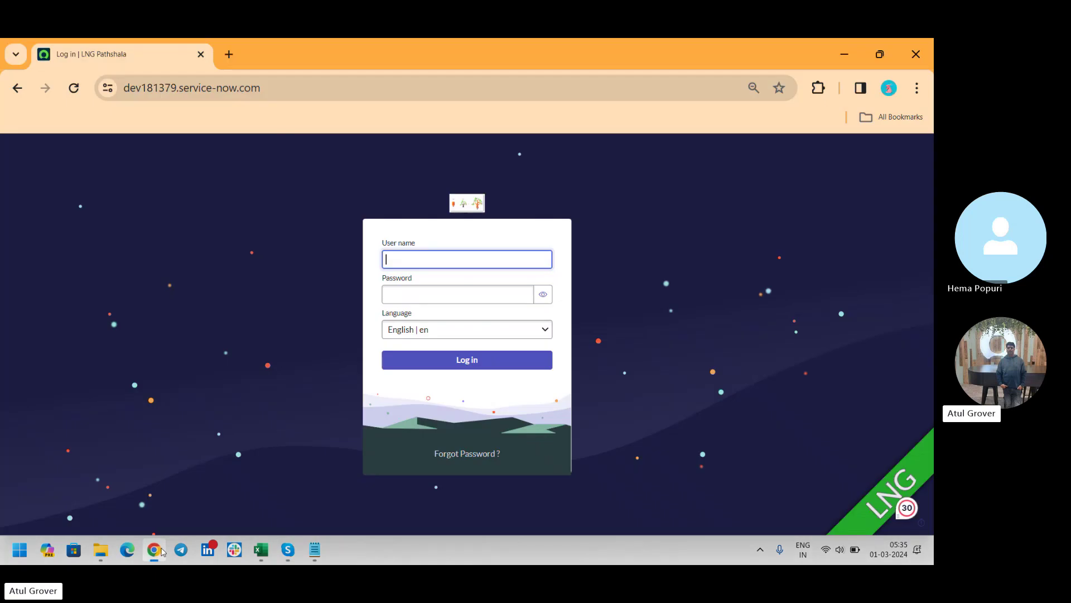
text(admin)
key(Tab)
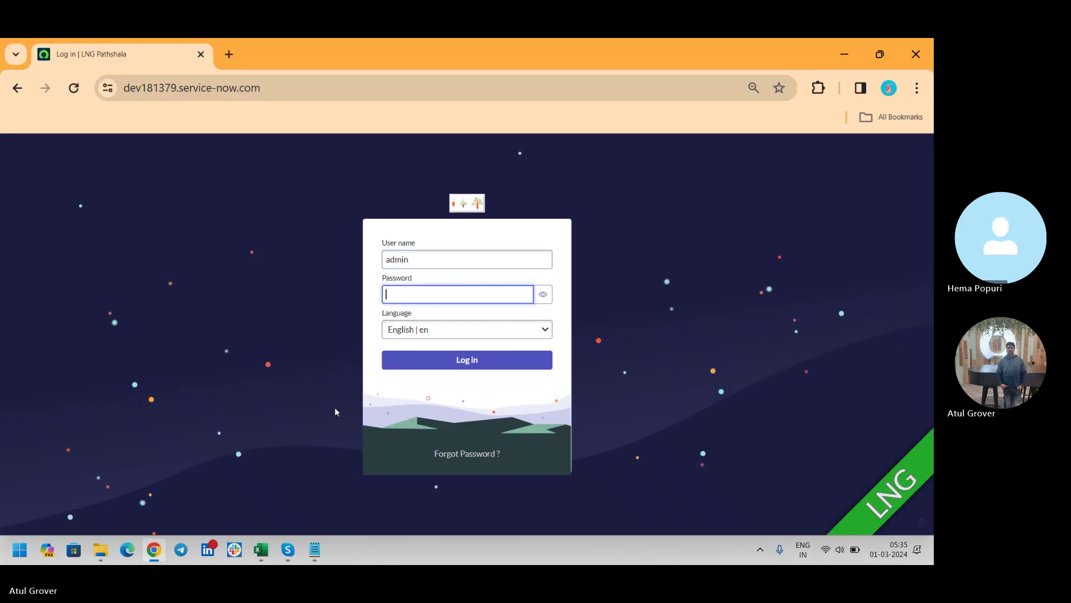
text(•••••••)
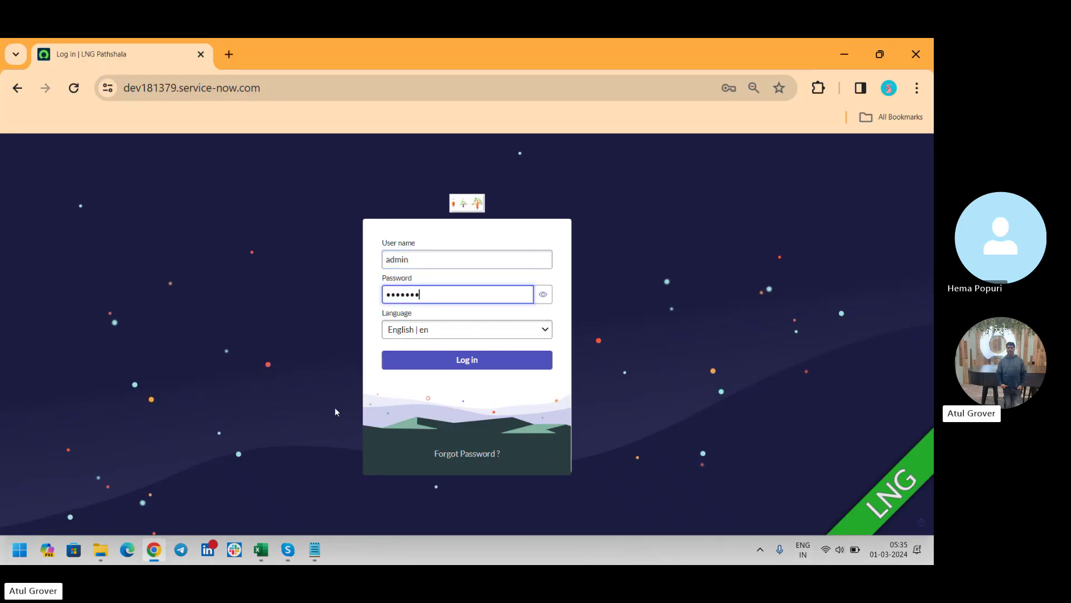
text(••••)
key(Return)
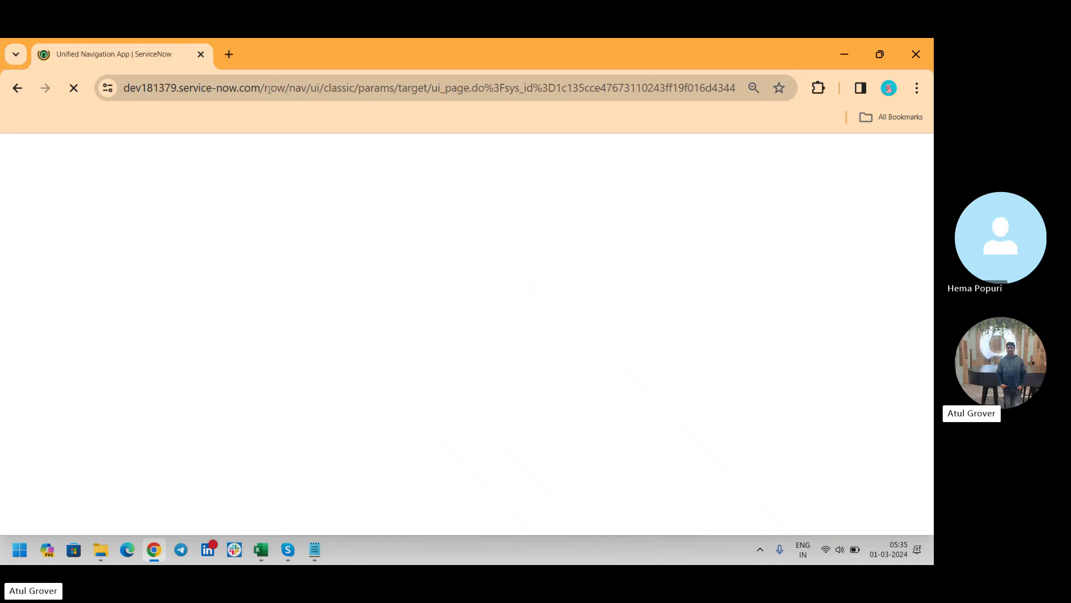
Step: Open a blank new Incident form (INC0011811) through the incident.do URL
drag(269, 89, 736, 88)
text(ice-now.com/i)
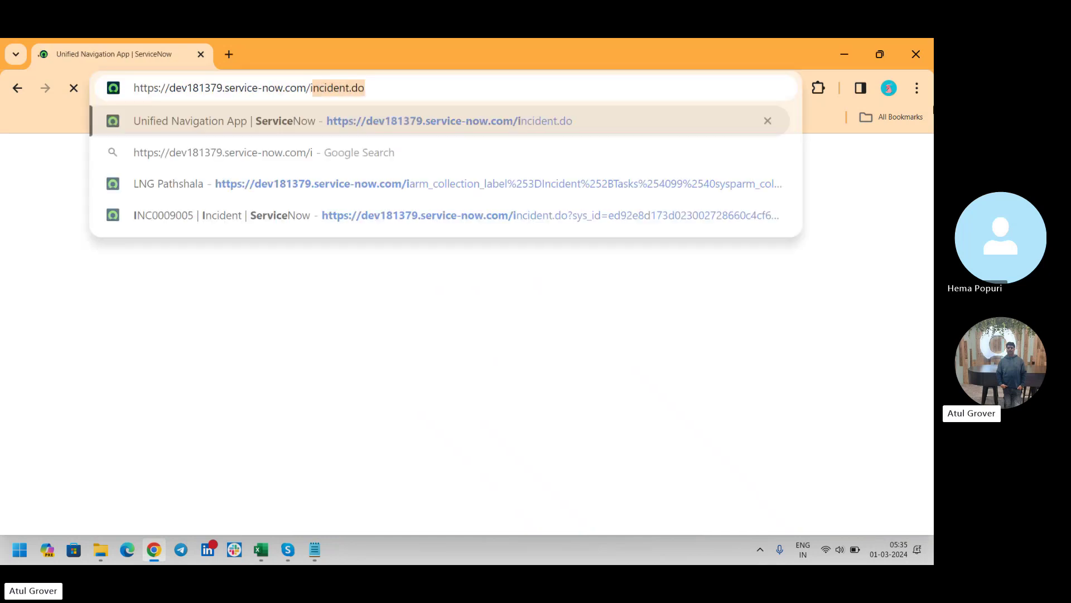
key(Return)
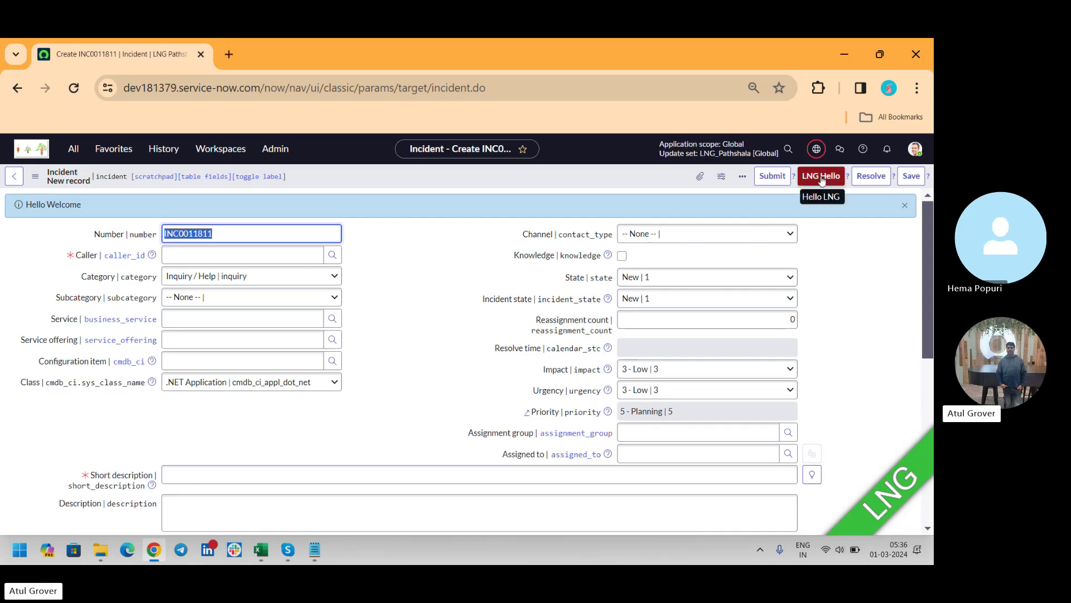
Step: Filter the All navigator for 'incide' and open Incident > Open, listing 152 open incidents
right_click(574, 168)
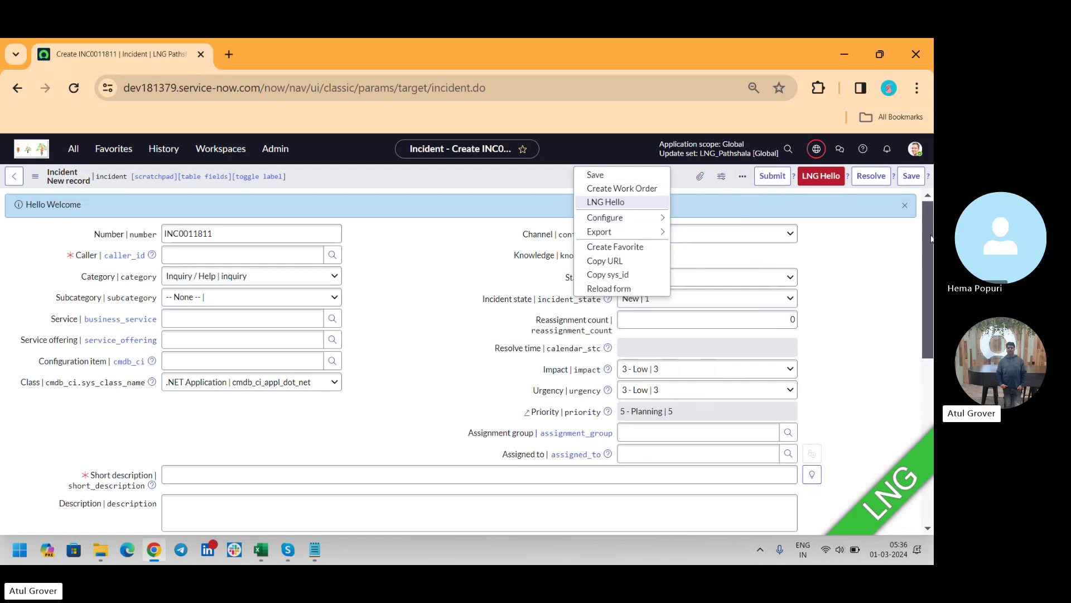
drag(929, 239, 924, 403)
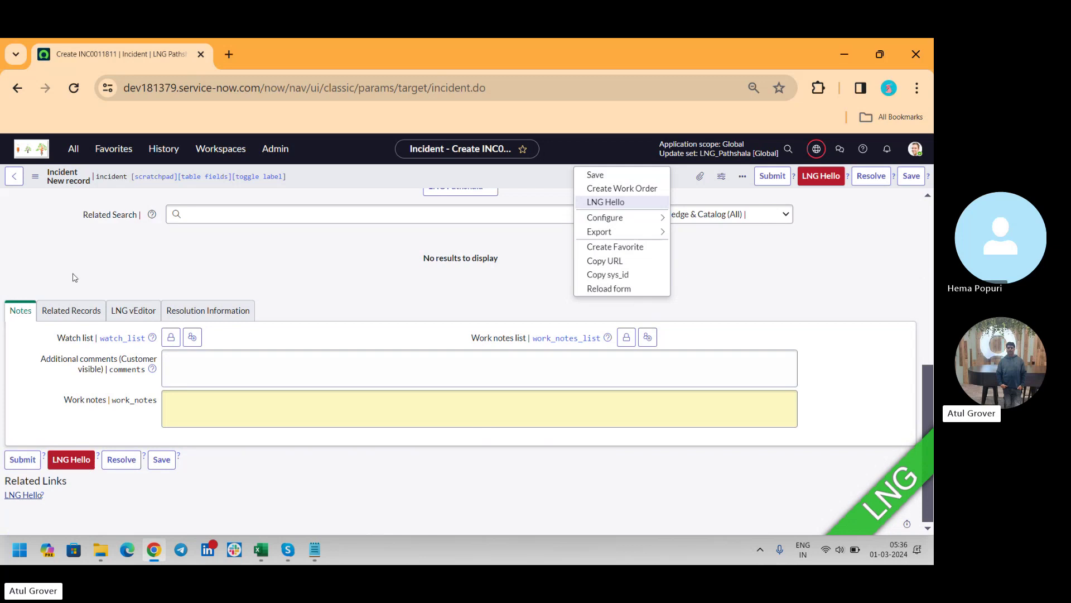
click(73, 148)
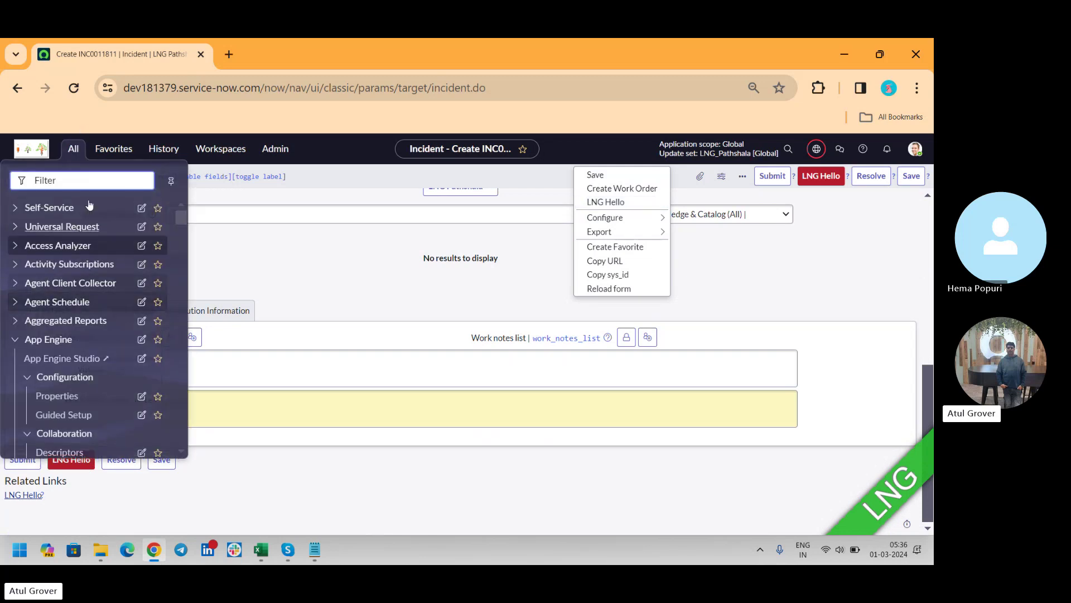
click(90, 176)
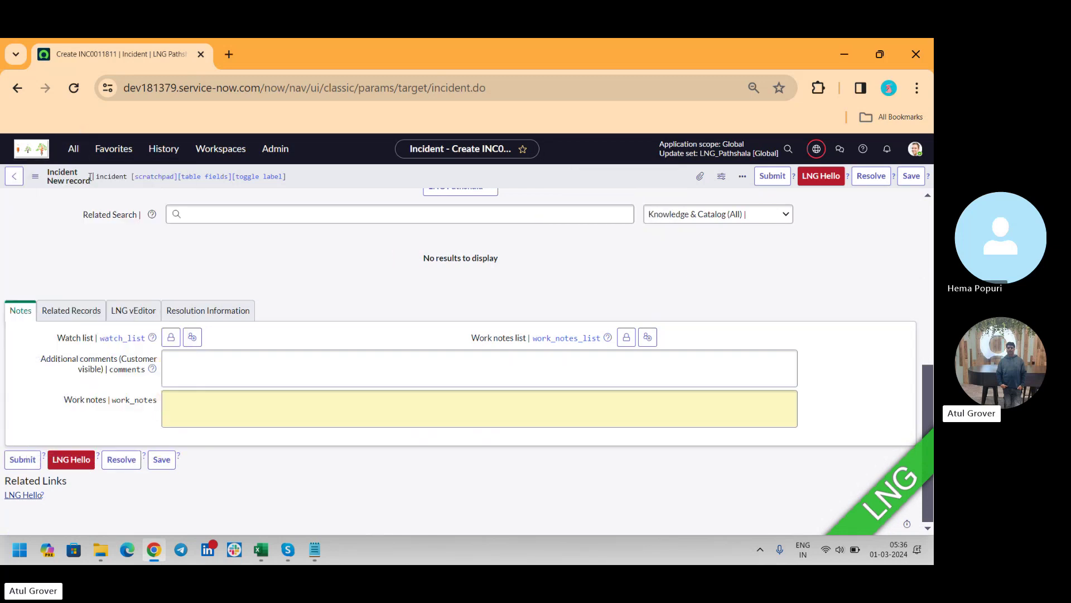
click(73, 152)
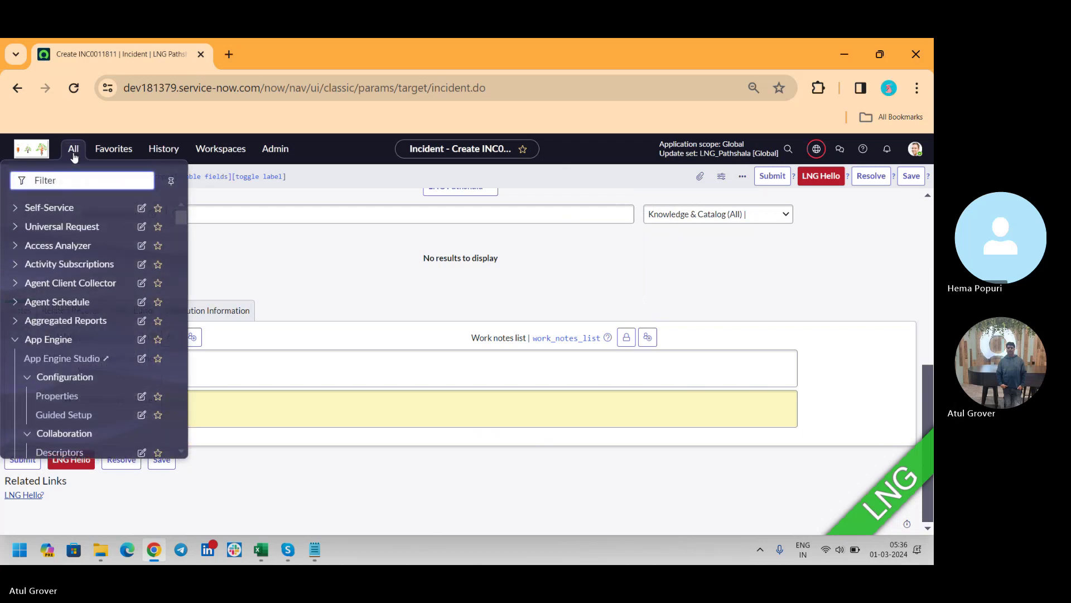
text(in)
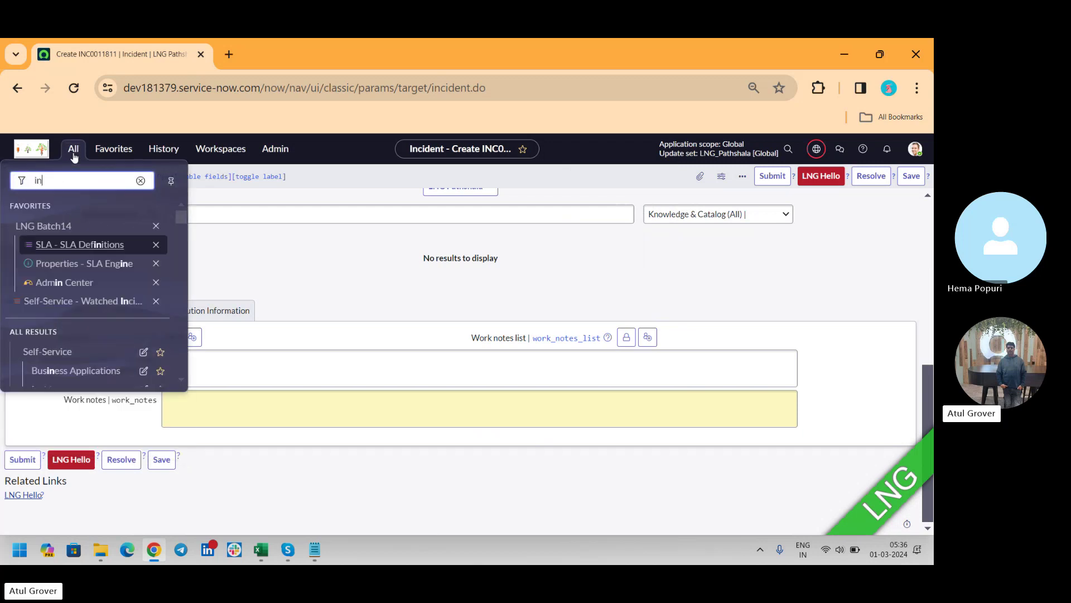
text(cide)
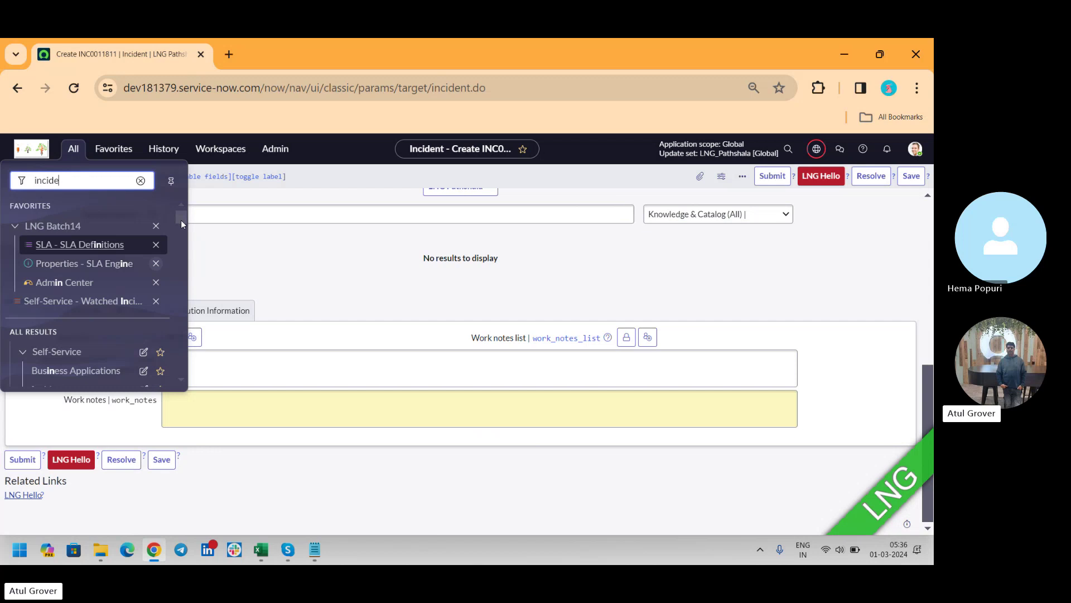
drag(181, 220, 174, 253)
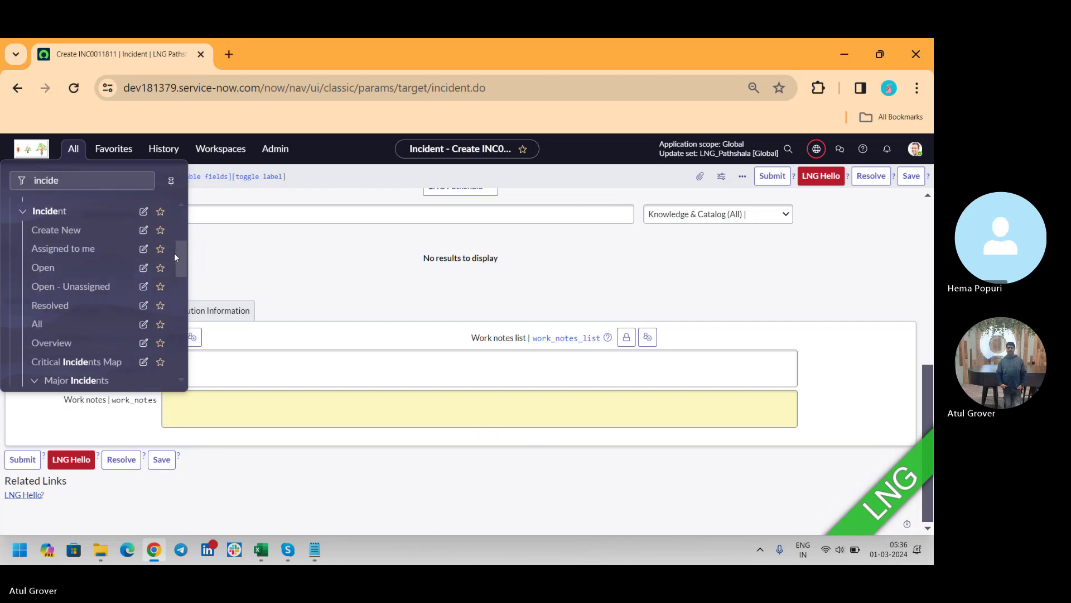
click(47, 252)
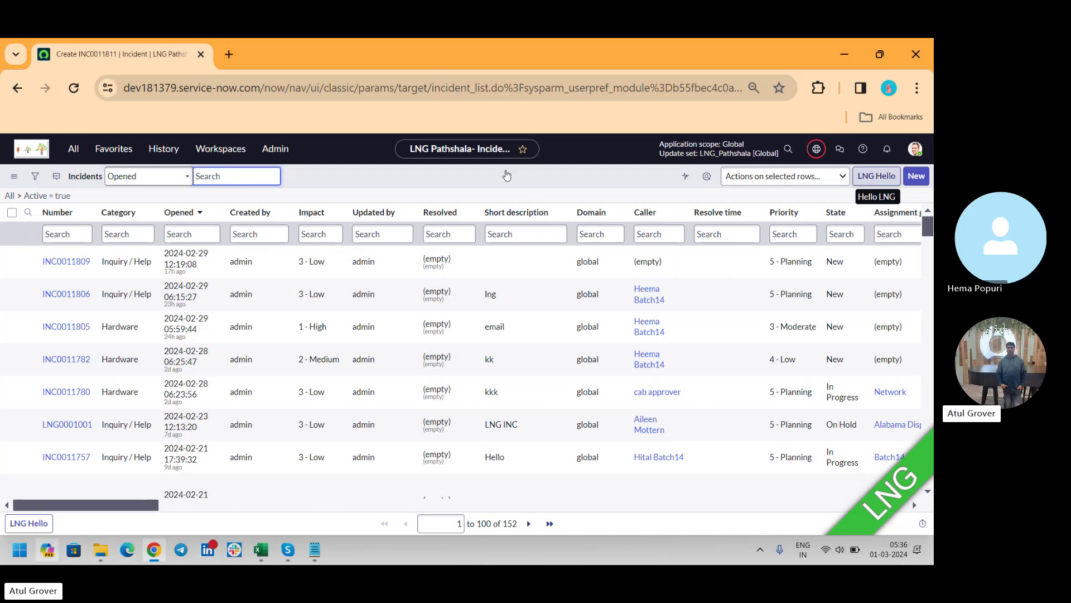
right_click(505, 180)
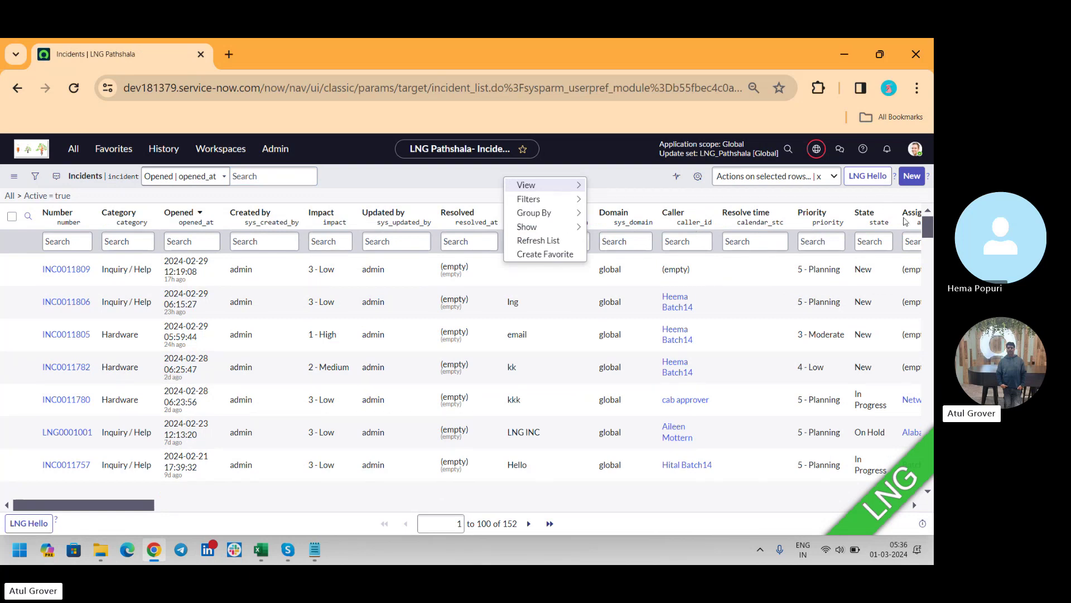
drag(928, 227, 925, 479)
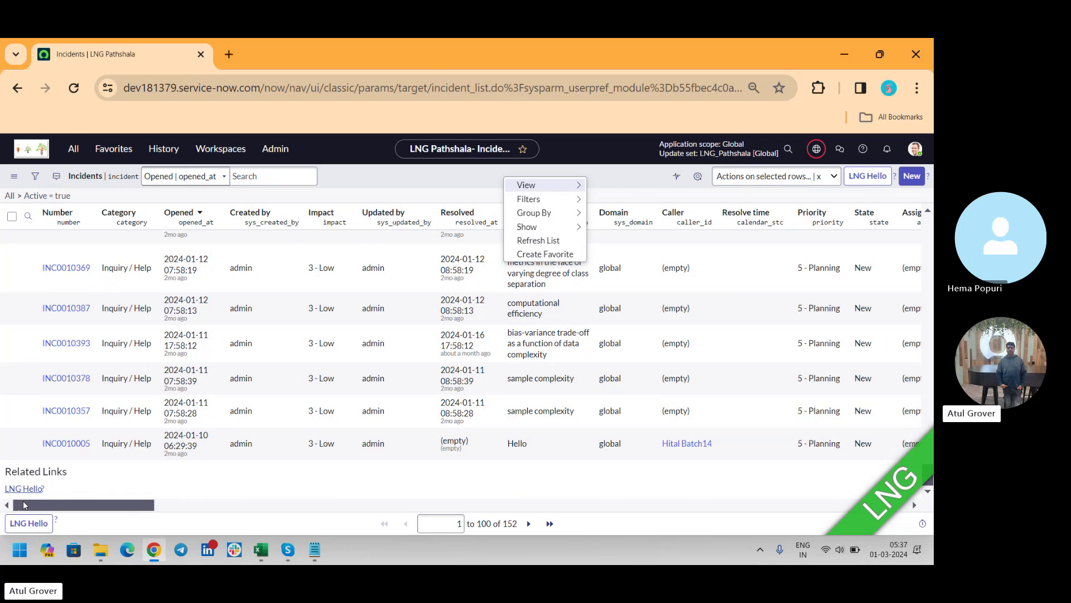
click(33, 525)
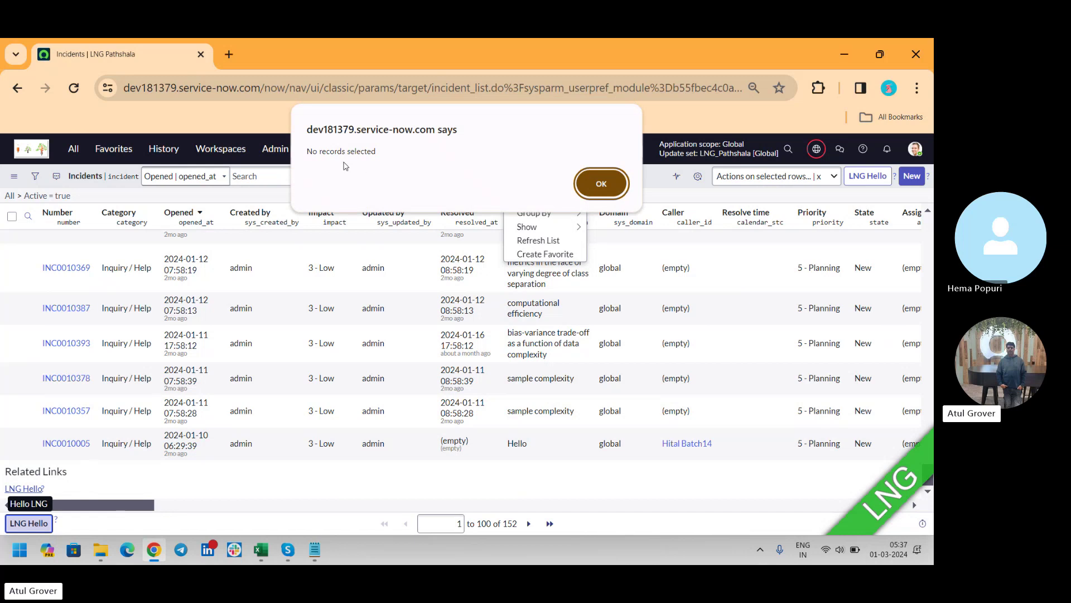
click(581, 190)
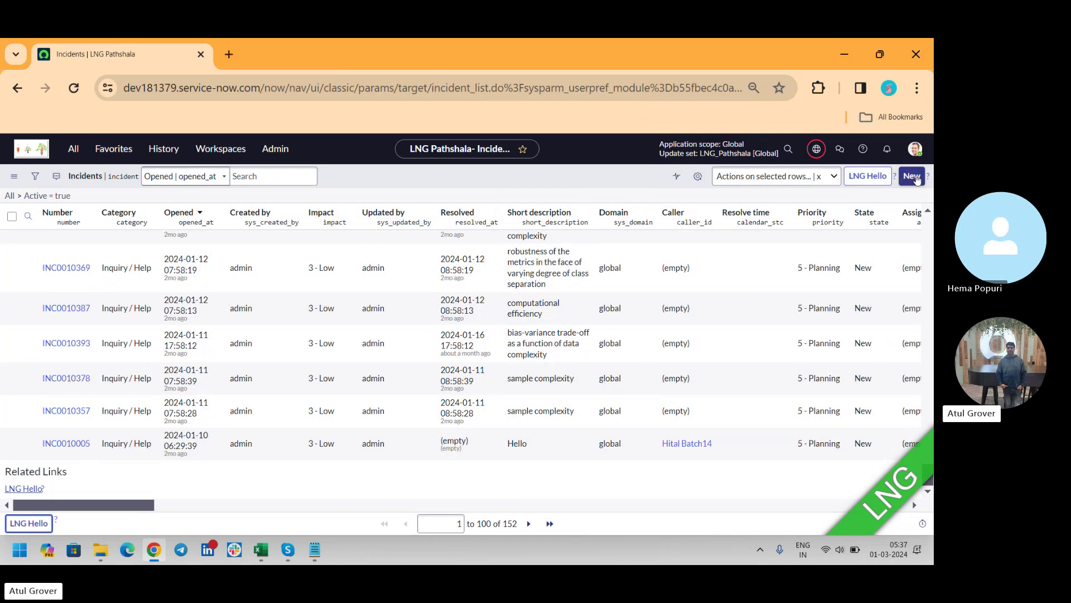
Step: Create a new incident with a recent user as caller and short description 'lkkj'
click(915, 176)
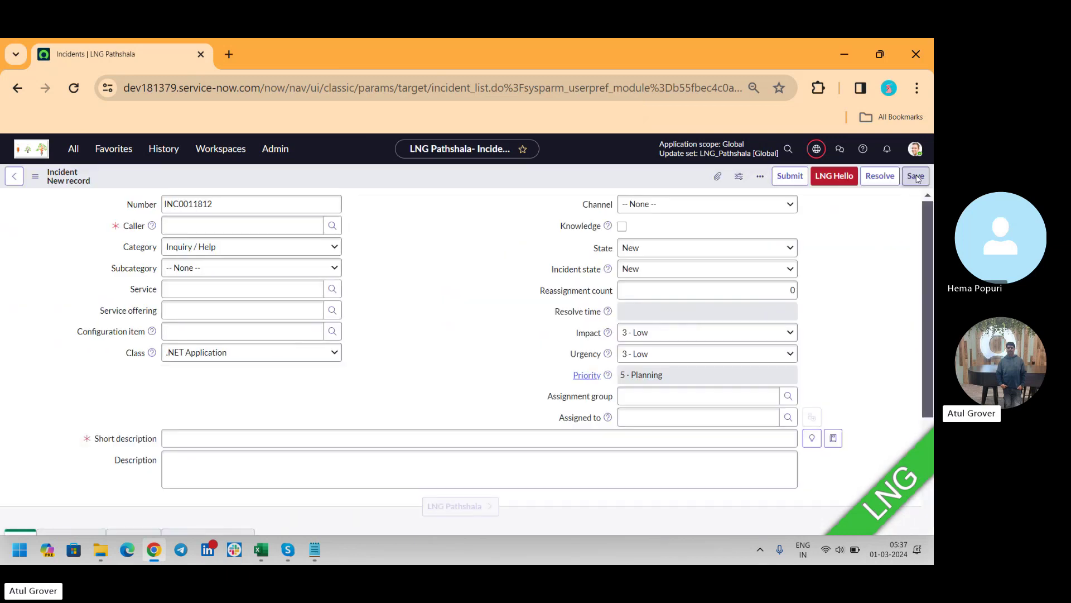
click(255, 259)
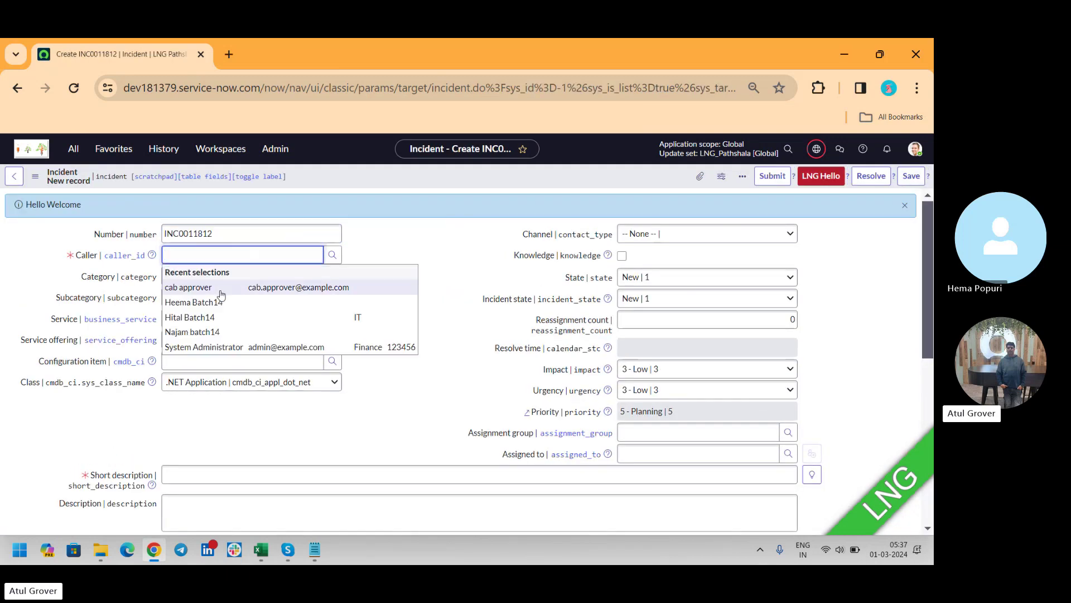
click(235, 288)
click(211, 476)
text(lkkj)
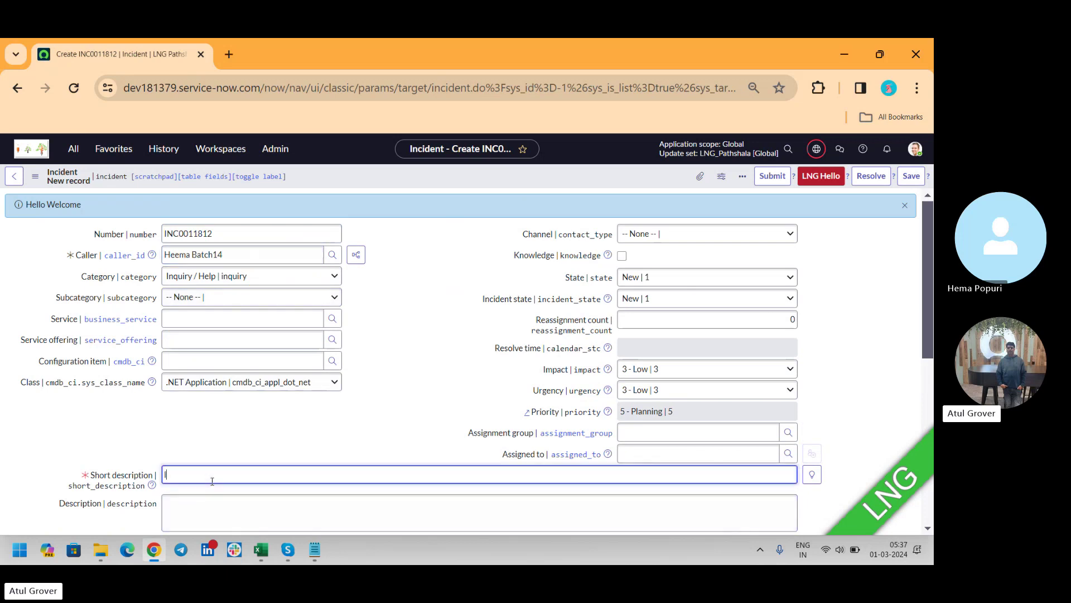
Step: Run LNG Hello on the incident, then show the list's per-column search row
click(812, 183)
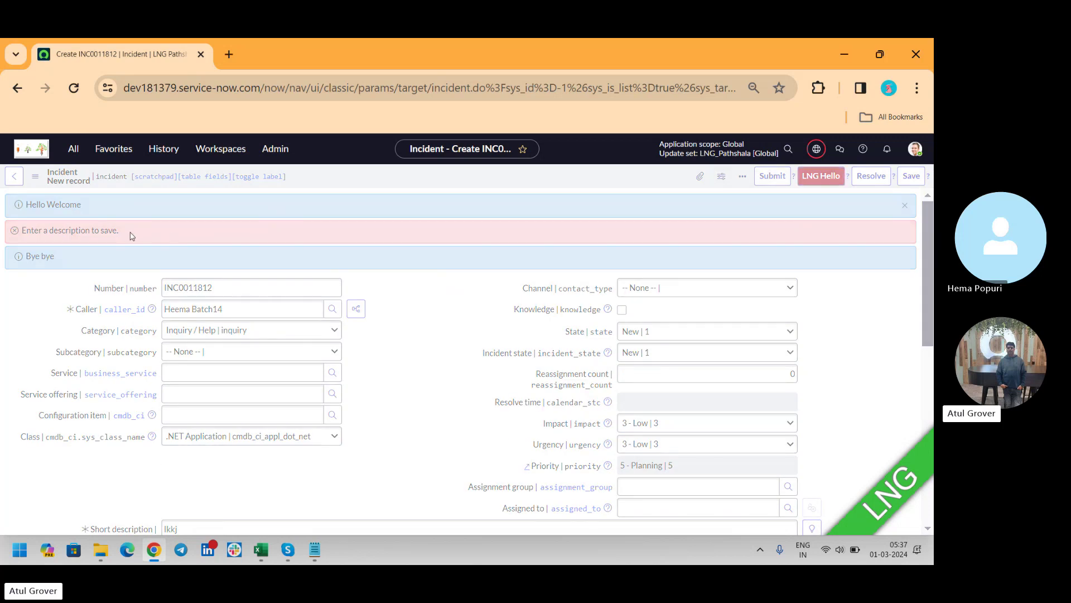
drag(128, 234, 46, 236)
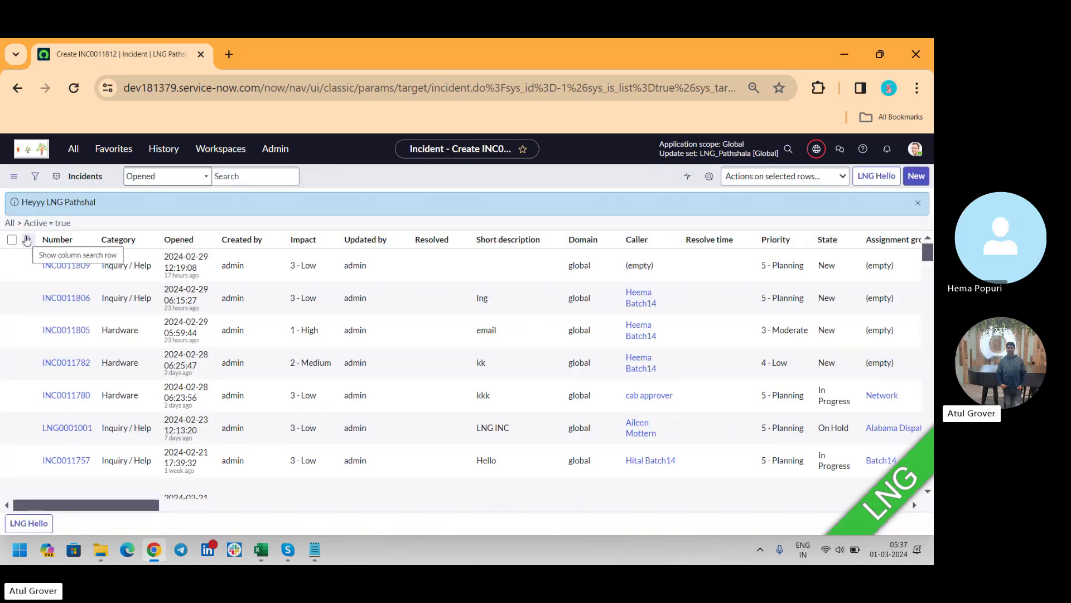
click(28, 240)
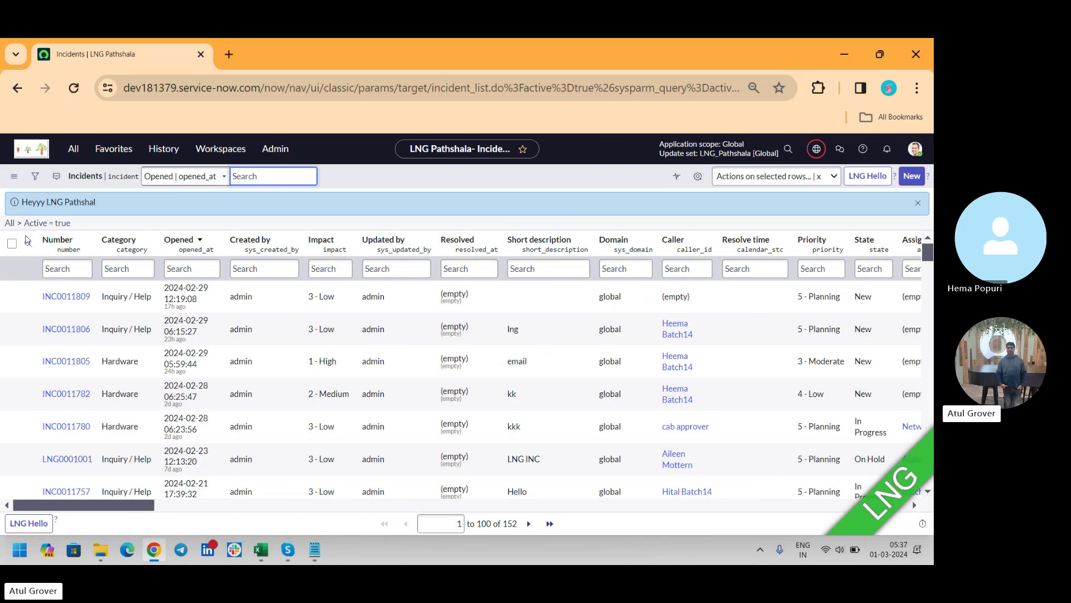
Step: Edit the Incident > All module definition from the navigator filtered to 'incide'
click(73, 149)
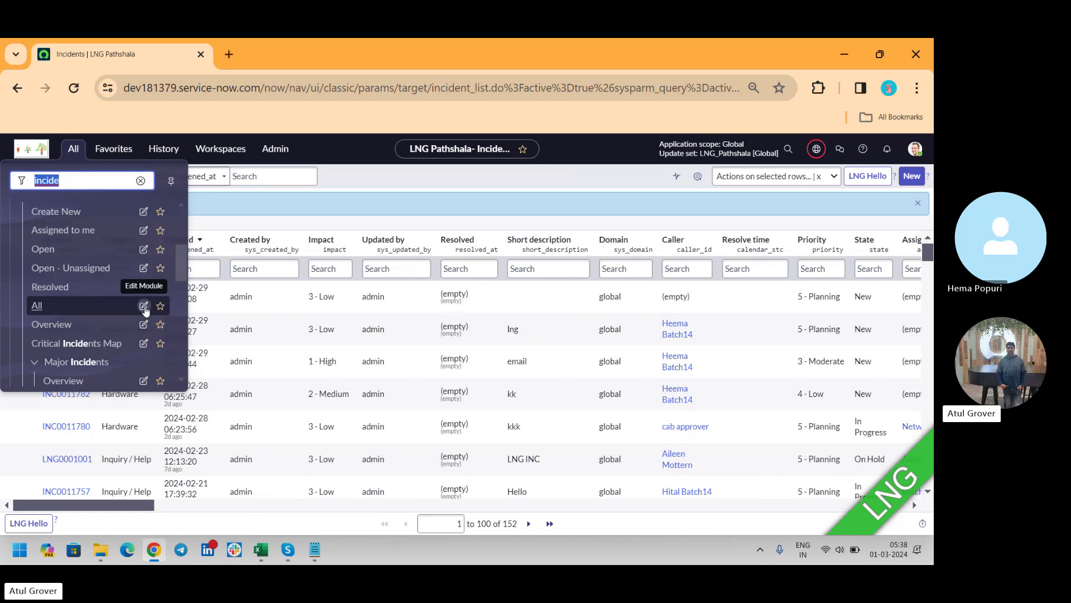
click(144, 306)
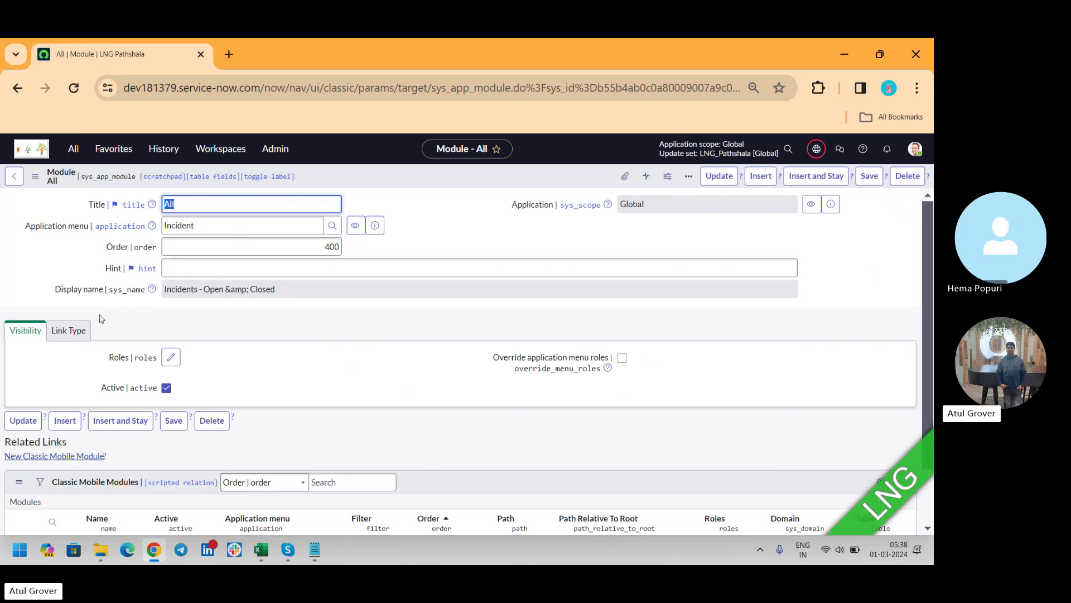
Step: View the module's Link Type section, showing link type None with no arguments
click(75, 331)
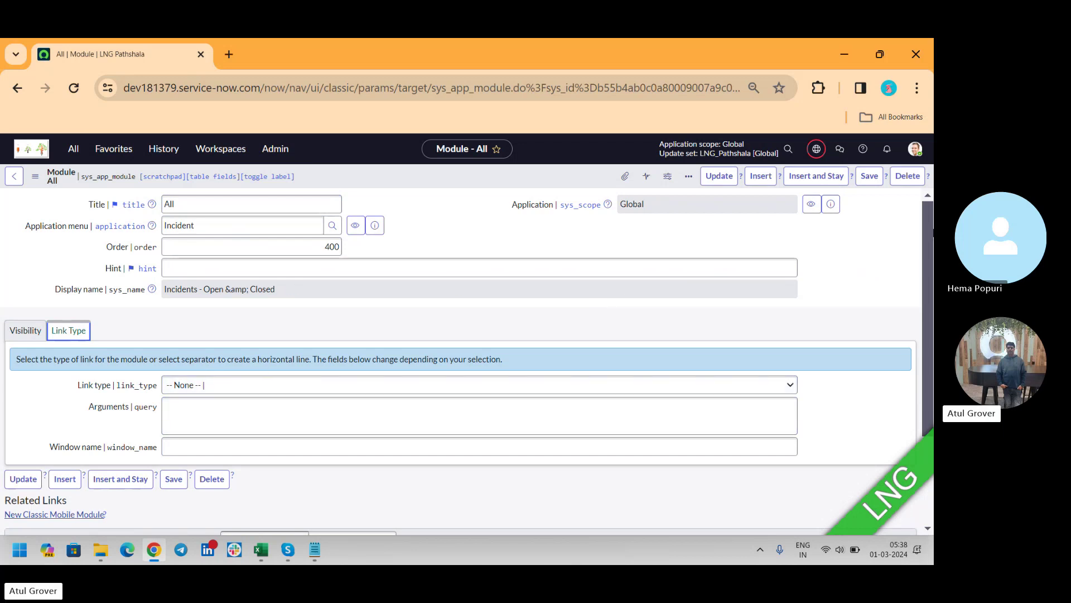
drag(928, 207, 929, 253)
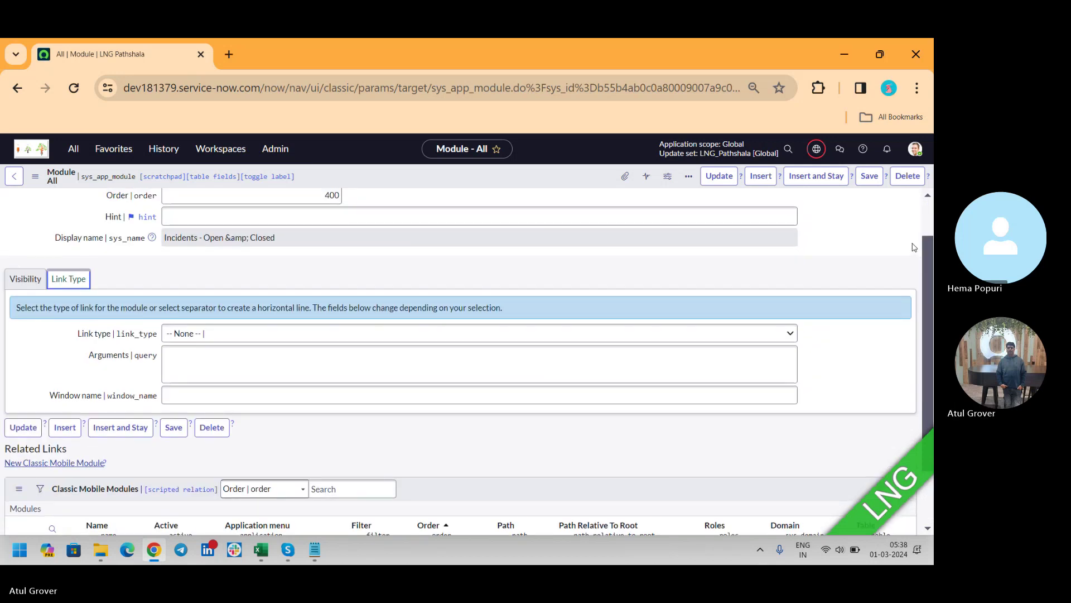
click(18, 278)
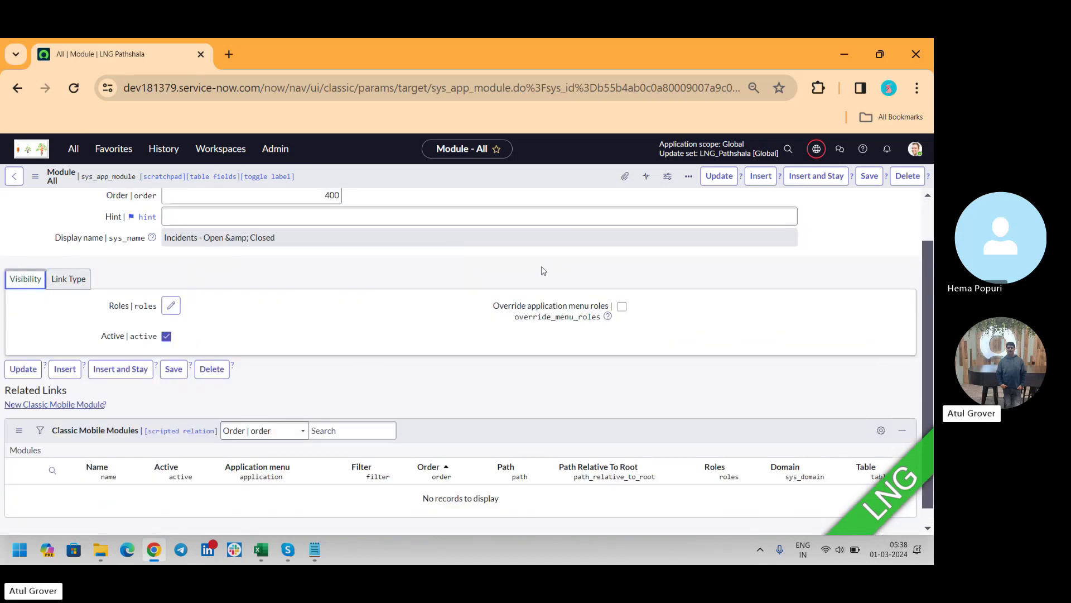
click(77, 281)
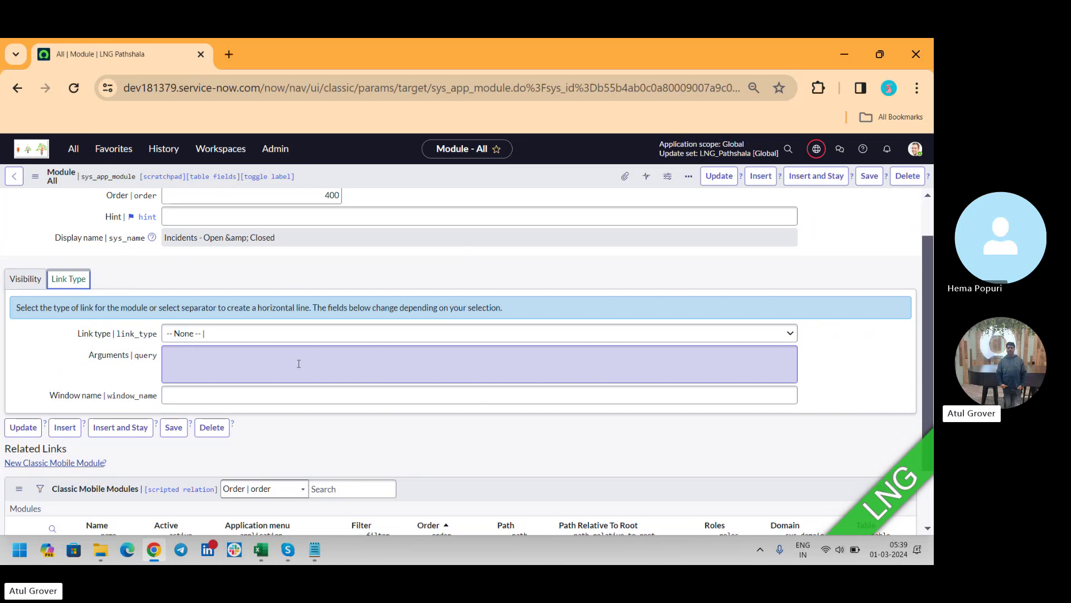
Step: Add the line 'Business Rule - BR' under onchange in the Notepad Scripting notes
click(304, 551)
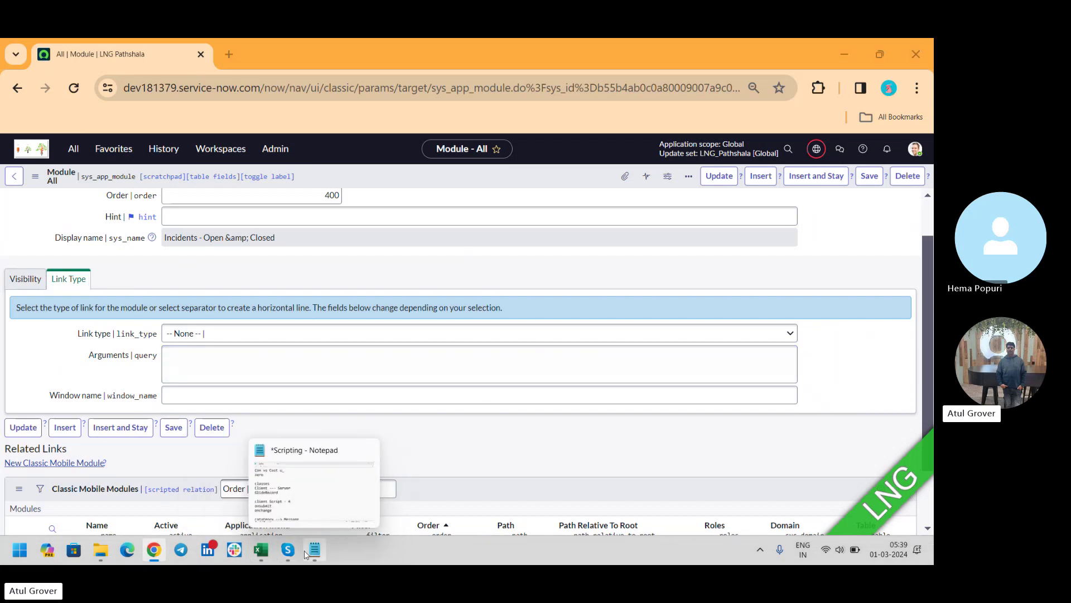
text(Bu)
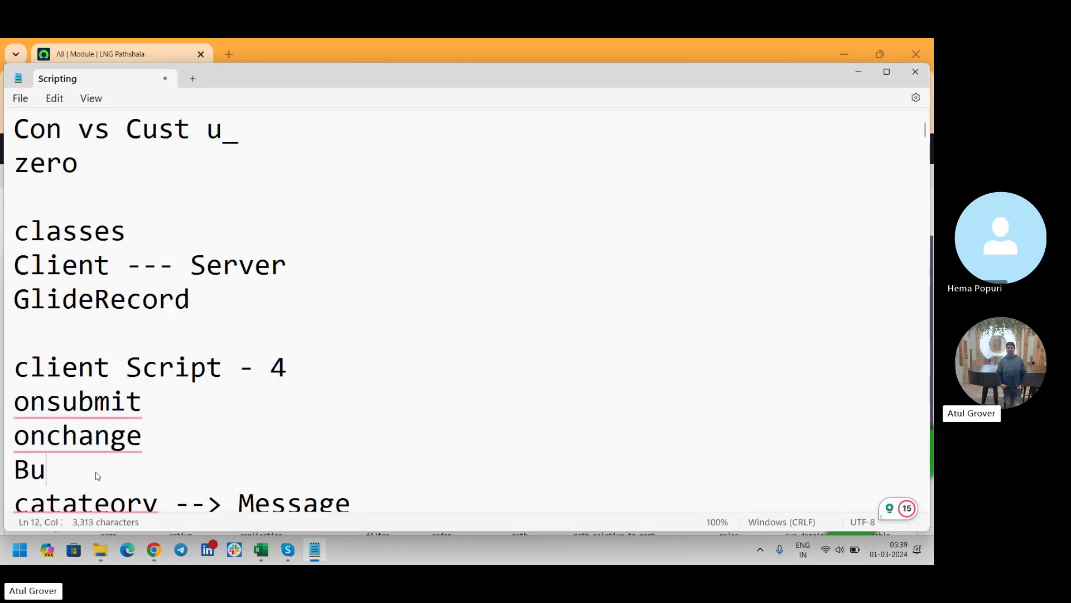
text(isn)
key(BackSpace)
key(BackSpace)
key(BackSpace)
text(s)
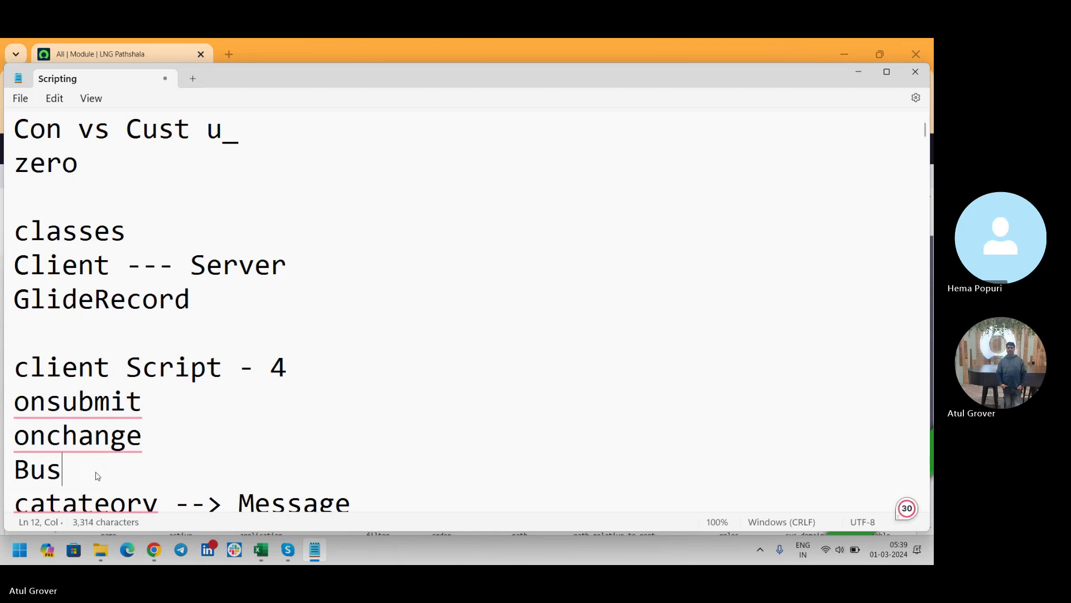
text(iness Ril)
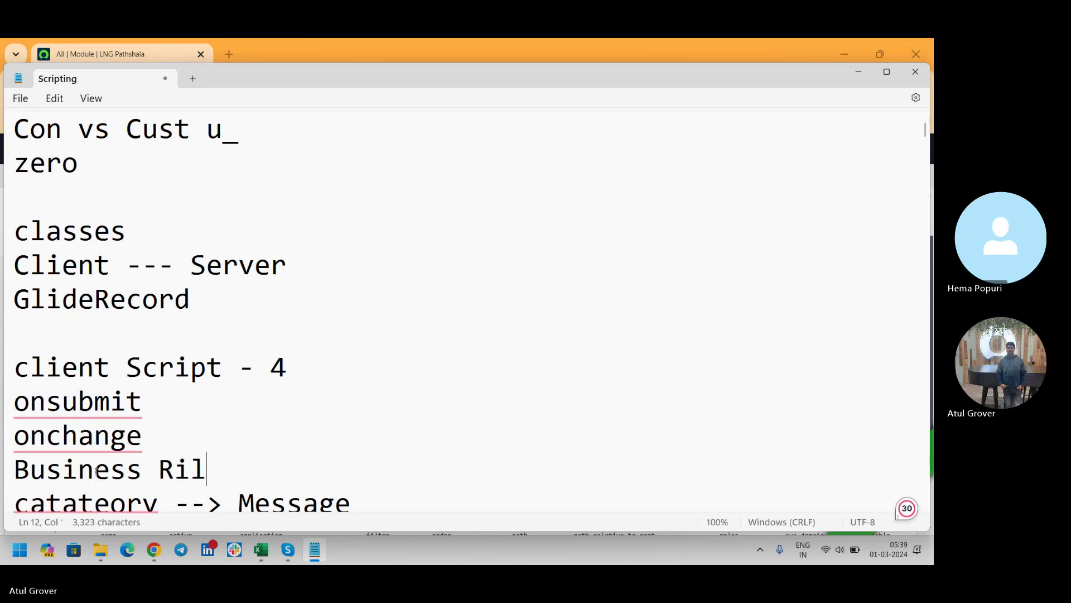
key(BackSpace)
key(BackSpace)
text(ue)
key(BackSpace)
text(l)
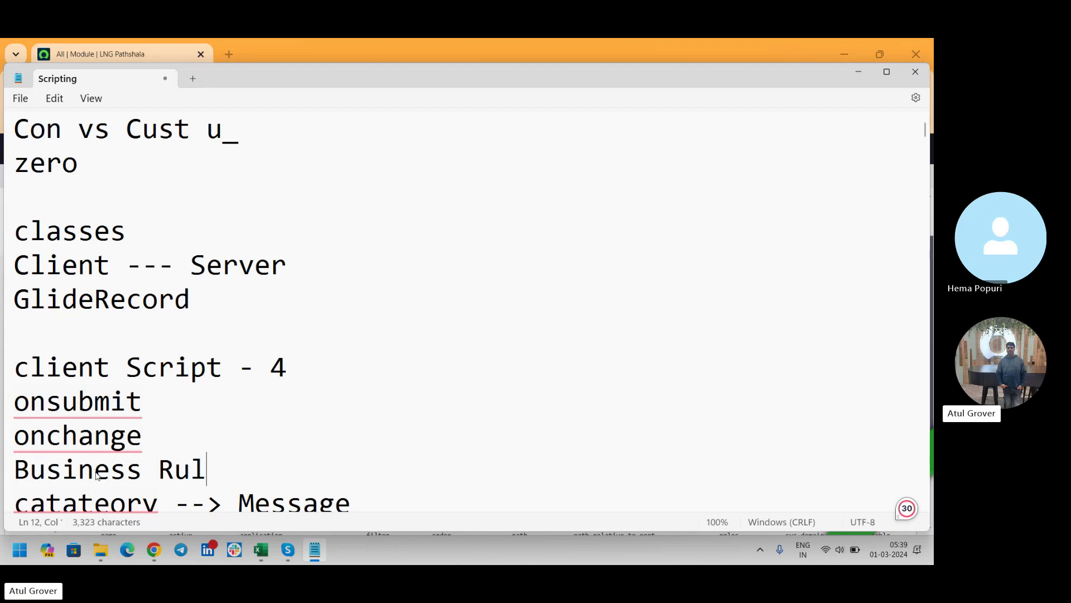
text(w)
key(BackSpace)
text(e - BR)
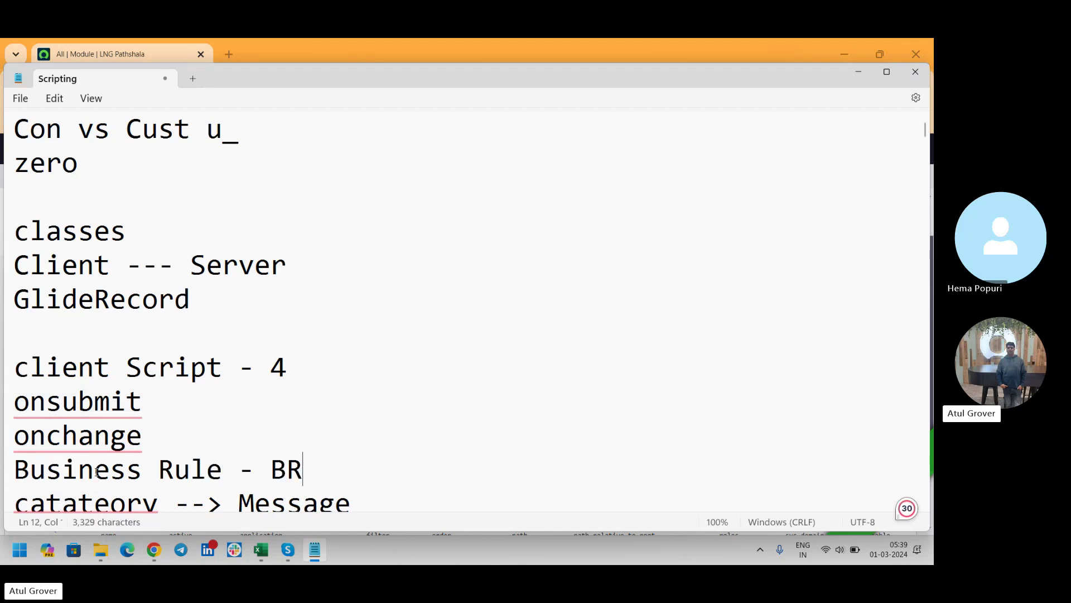
key(alt+Tab)
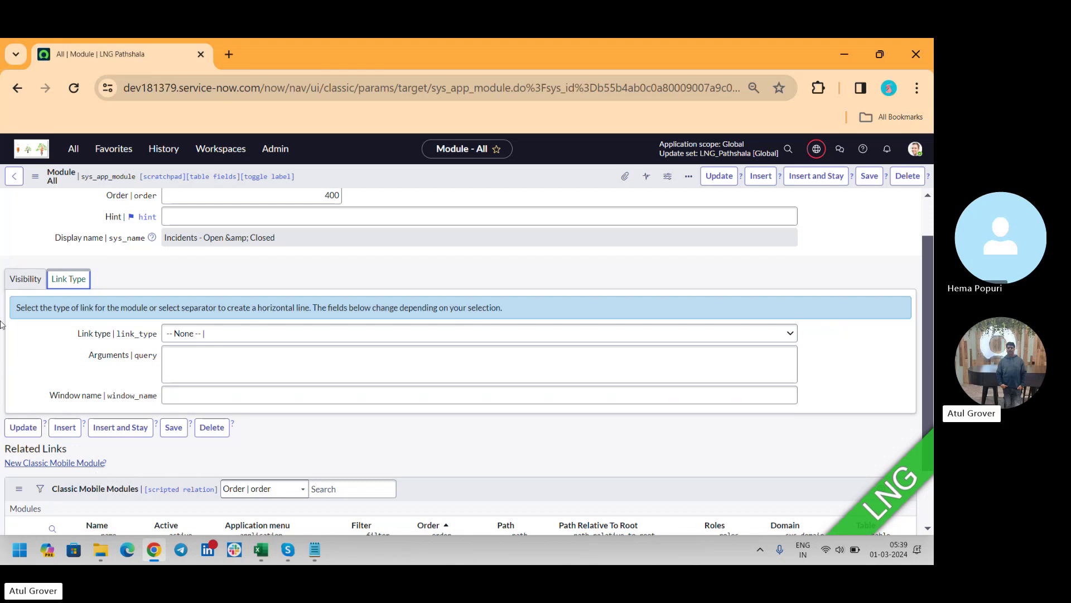
Step: Filter the navigator for 'business Rul' and open System Definition > Business Rules (7,703 rules)
click(65, 158)
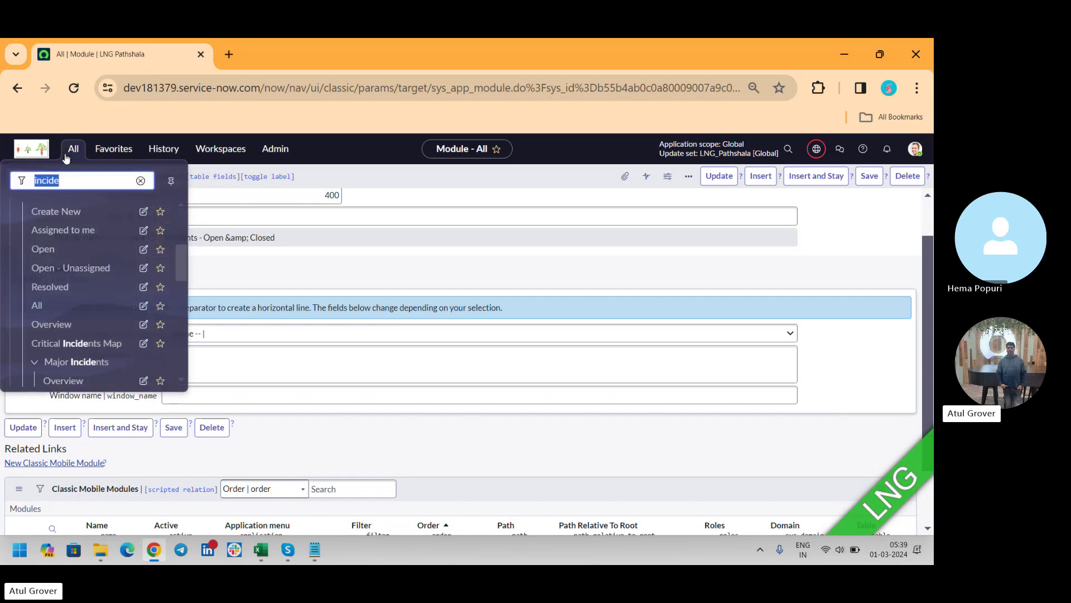
text(business Ru)
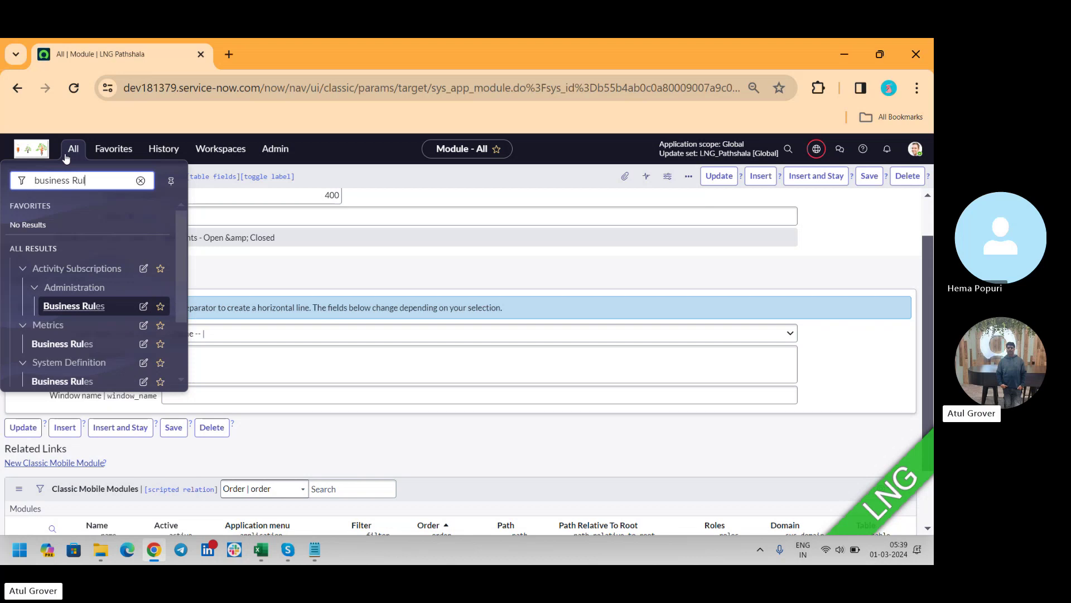
text(l)
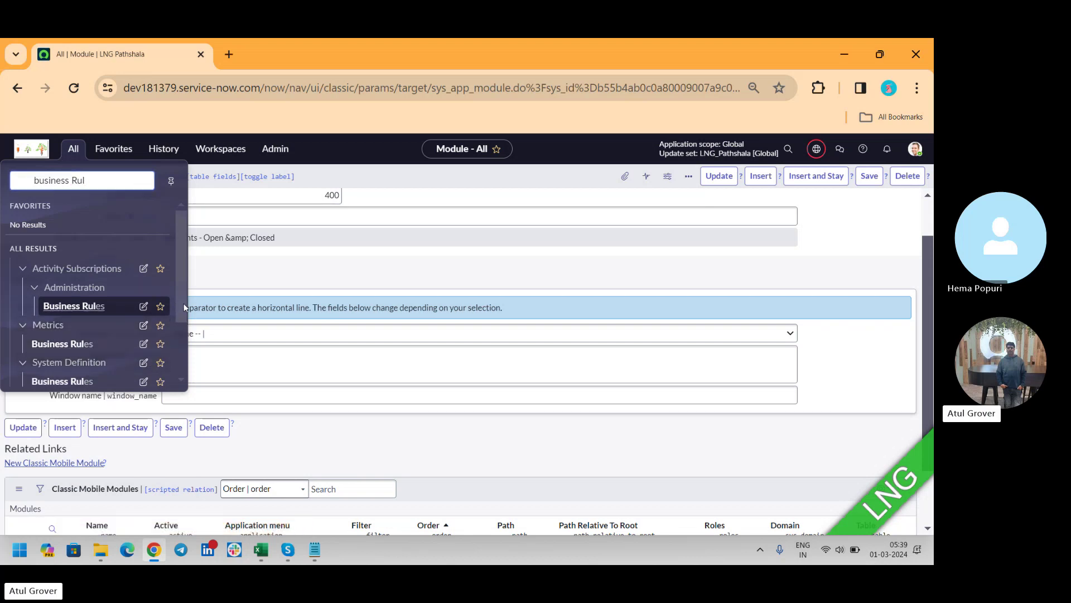
scroll(180, 325, down, 1)
click(79, 341)
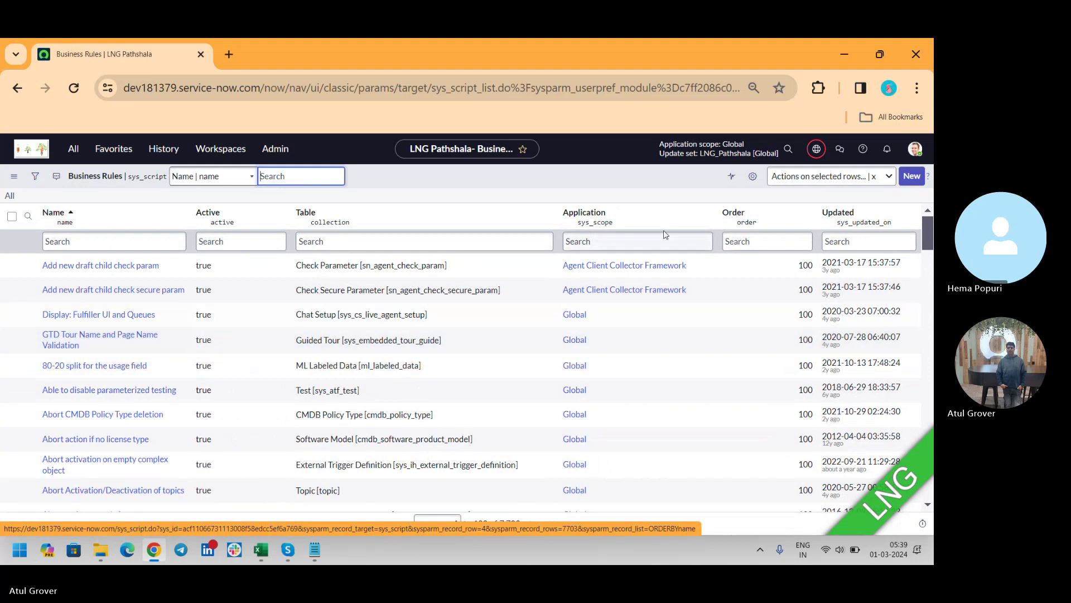
click(915, 177)
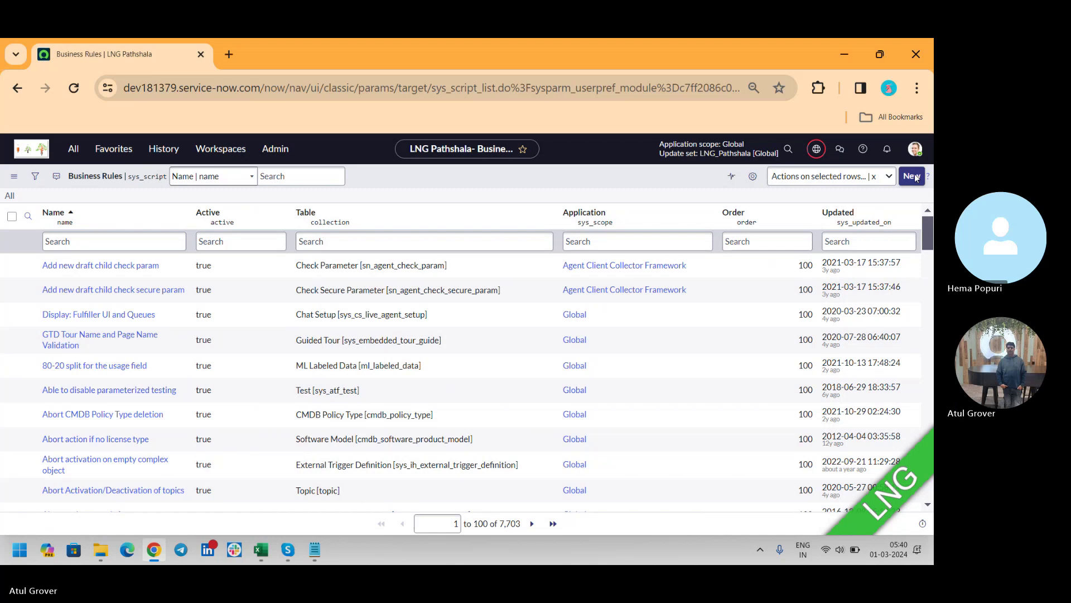
Step: Create a new business rule record with its Table set to Incident [incident]
click(913, 177)
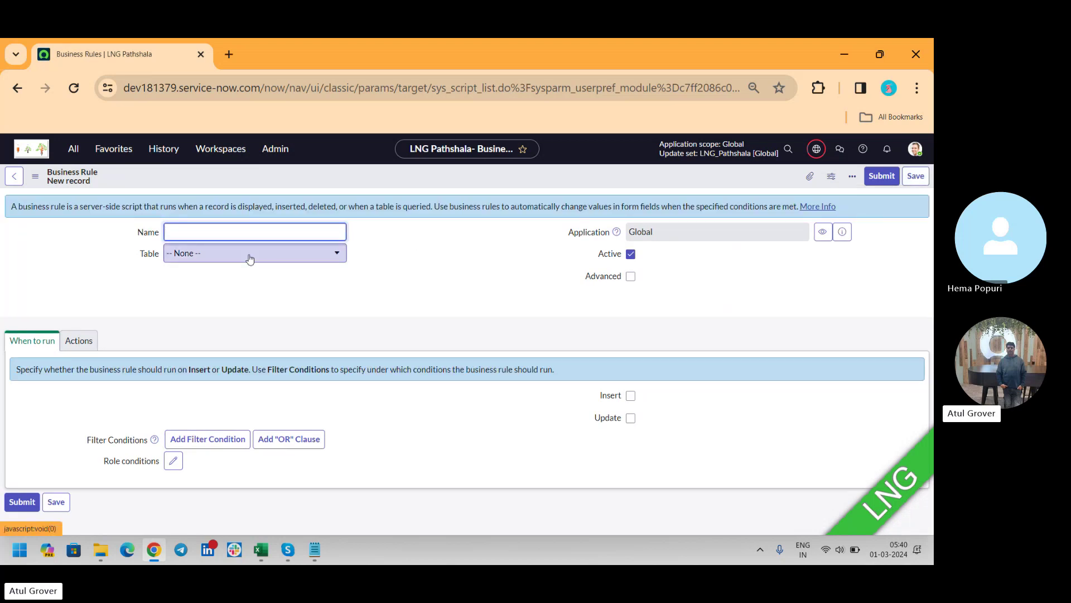
click(249, 258)
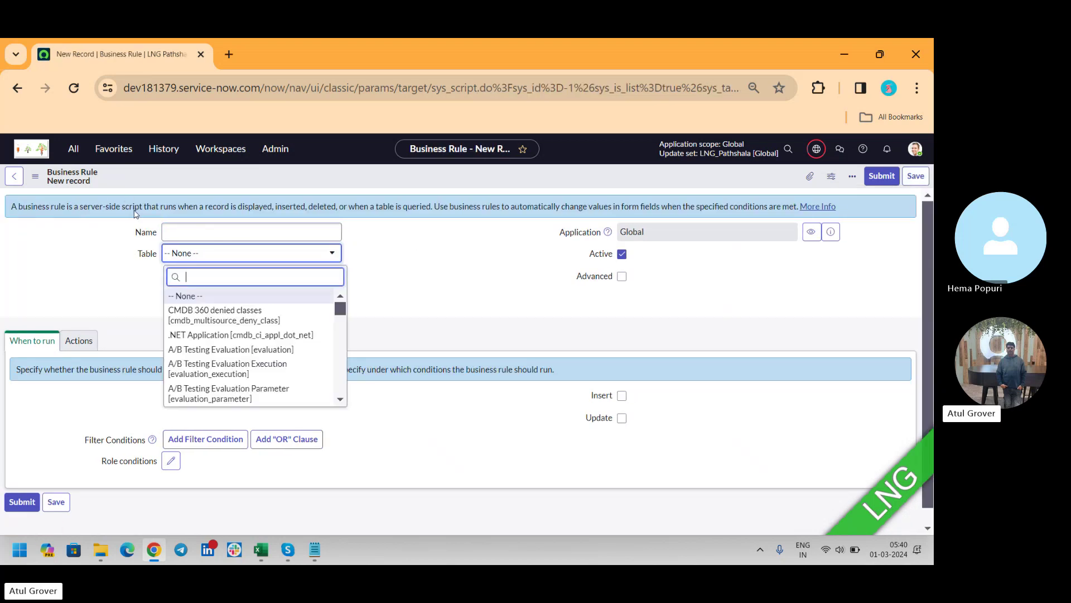
key(ctrl+shift+l)
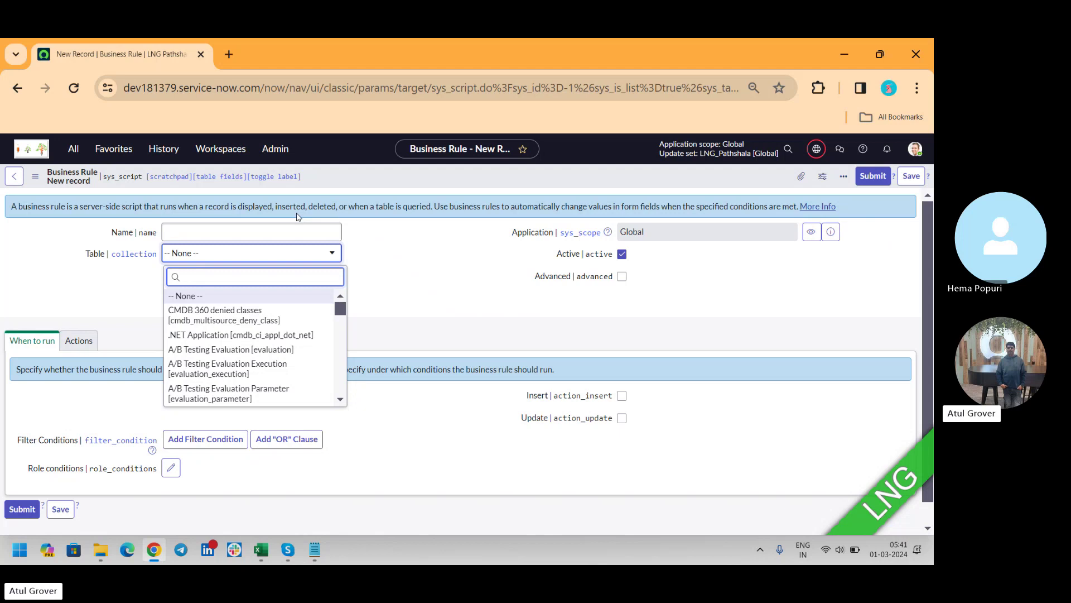
text(inci)
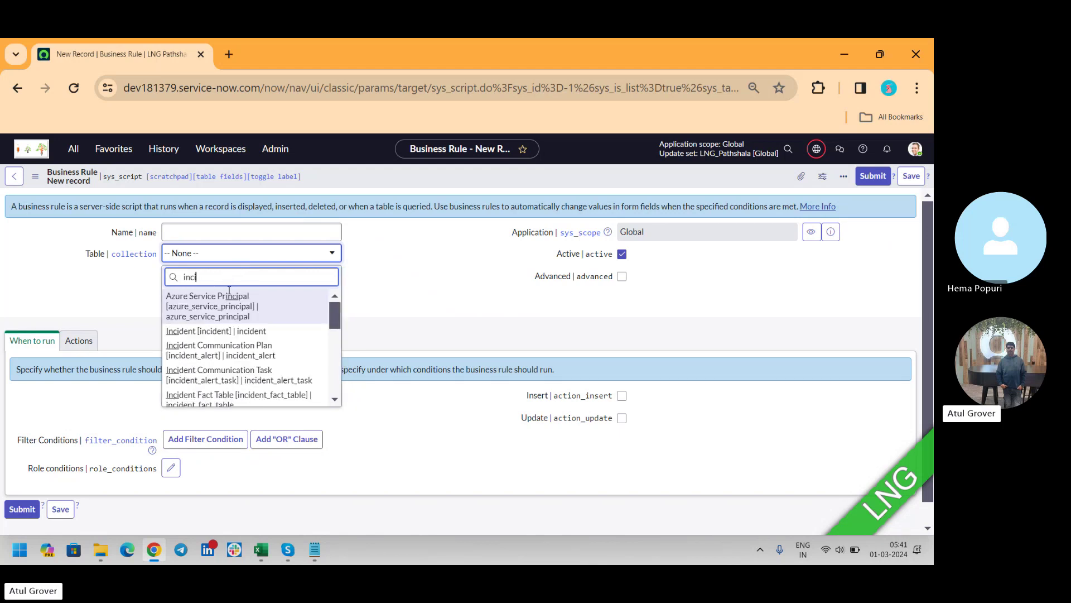
text(den)
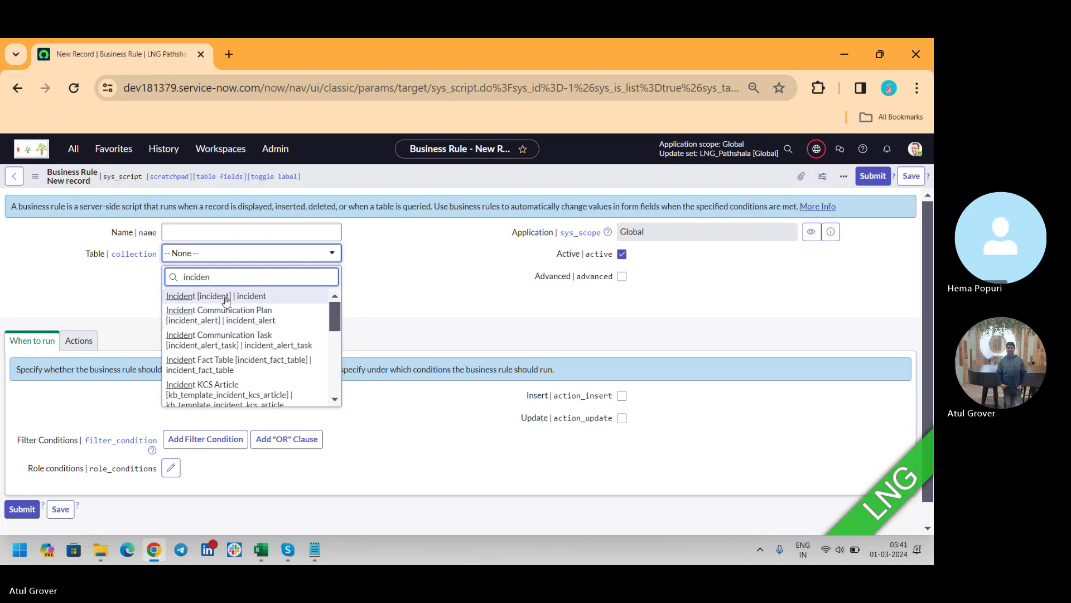
click(225, 298)
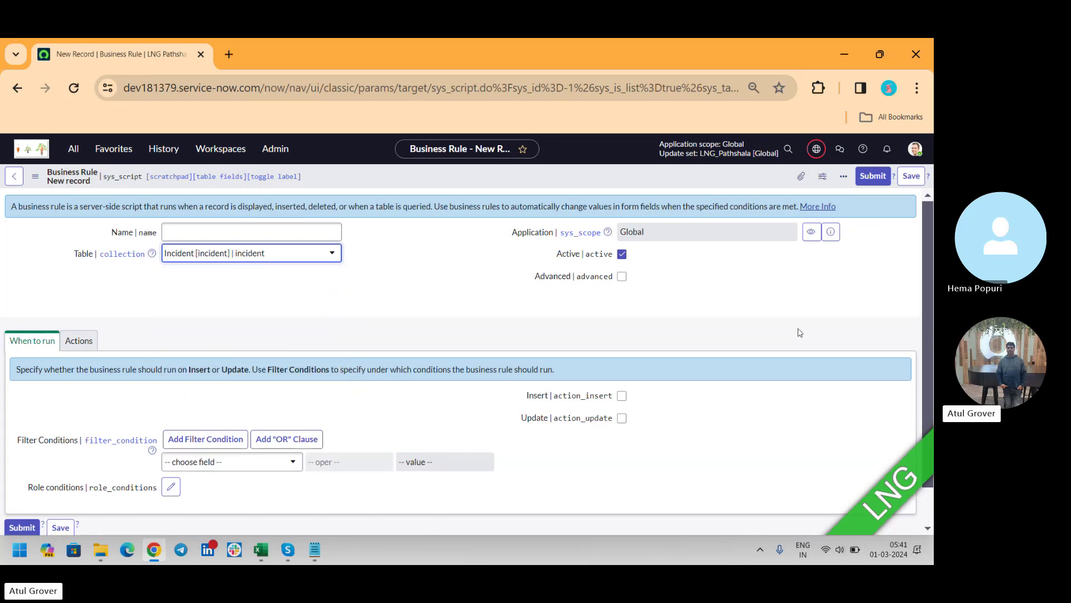
Step: Tick Insert and Update and add the condition Short description starts with LNG
scroll(927, 252, down, 2)
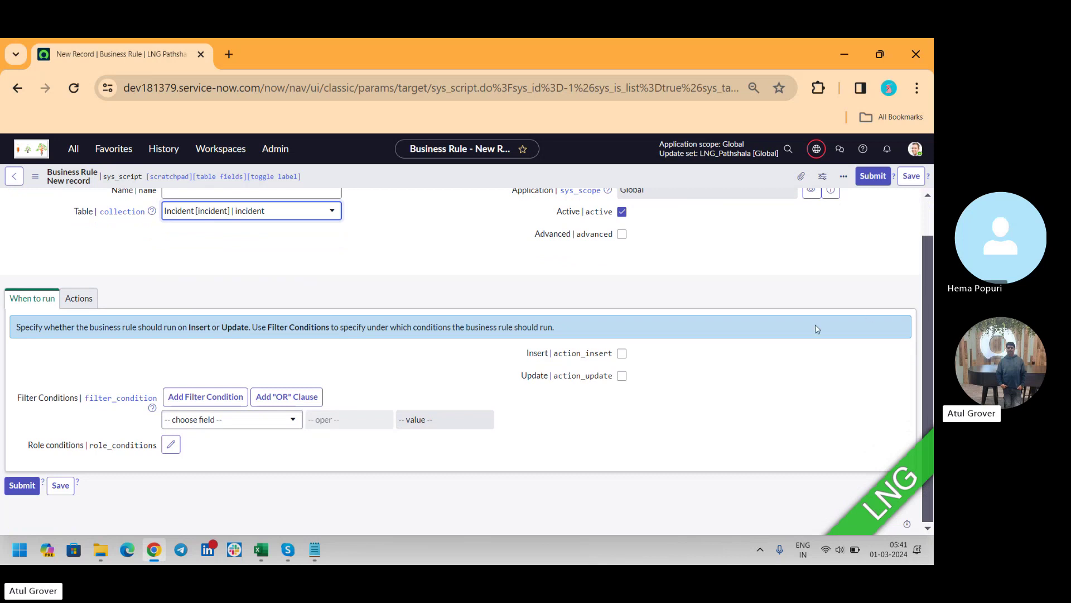
click(622, 353)
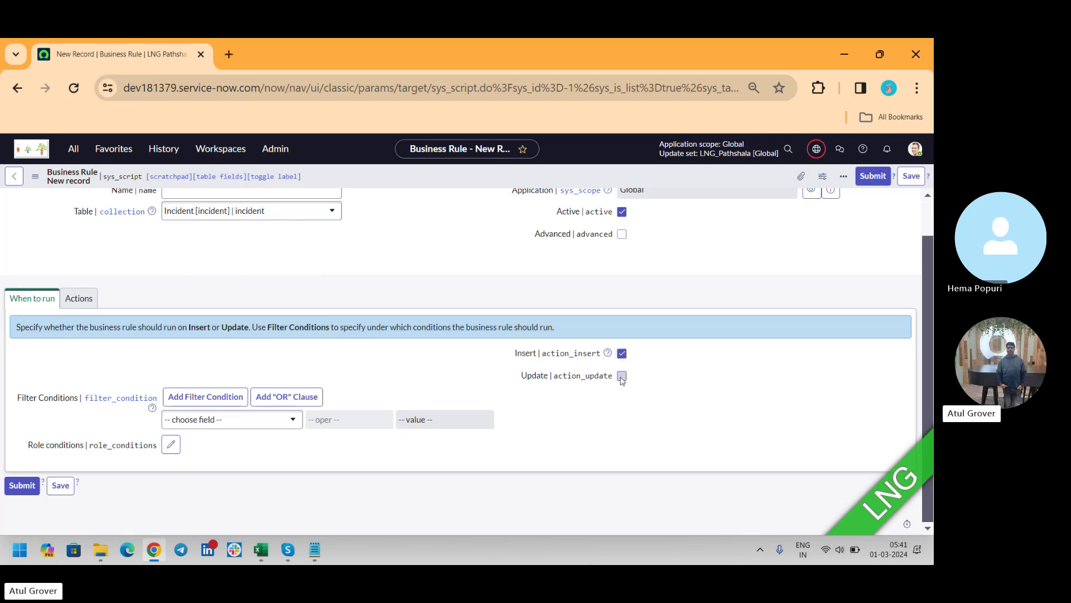
click(622, 376)
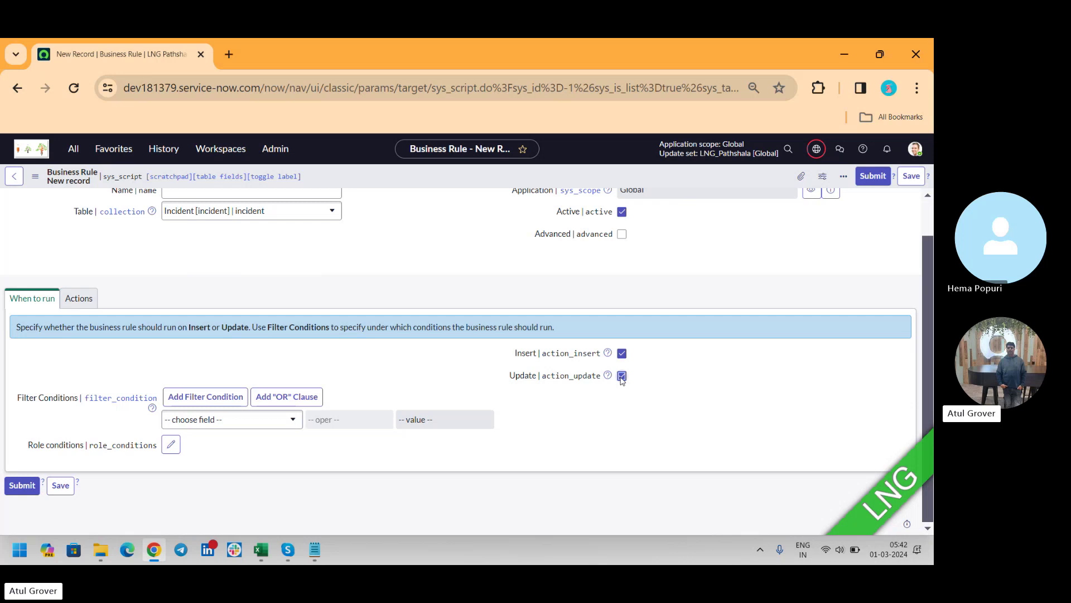
click(270, 421)
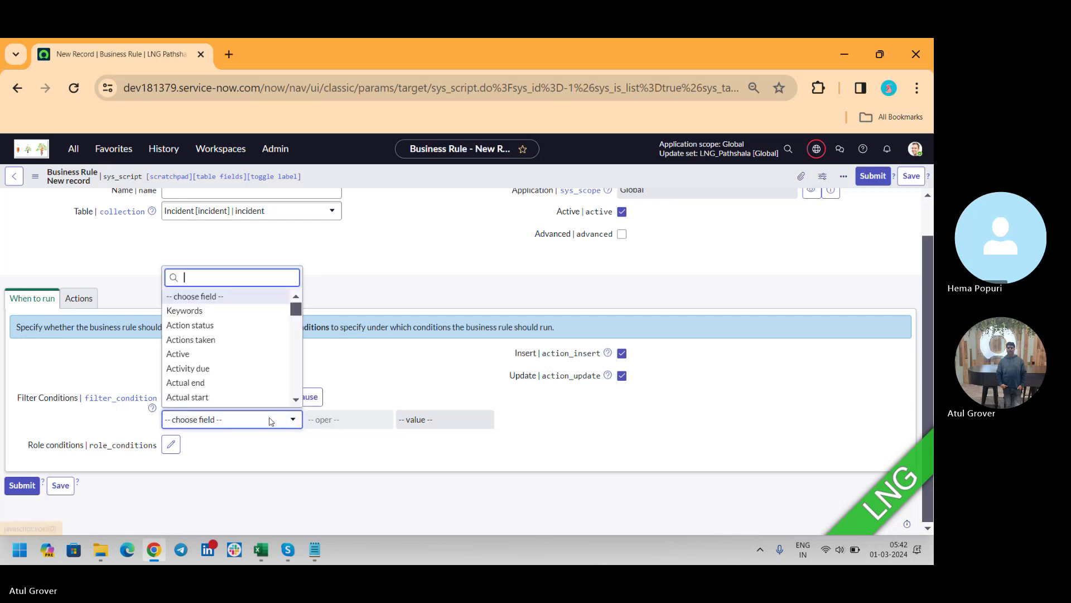
text(short)
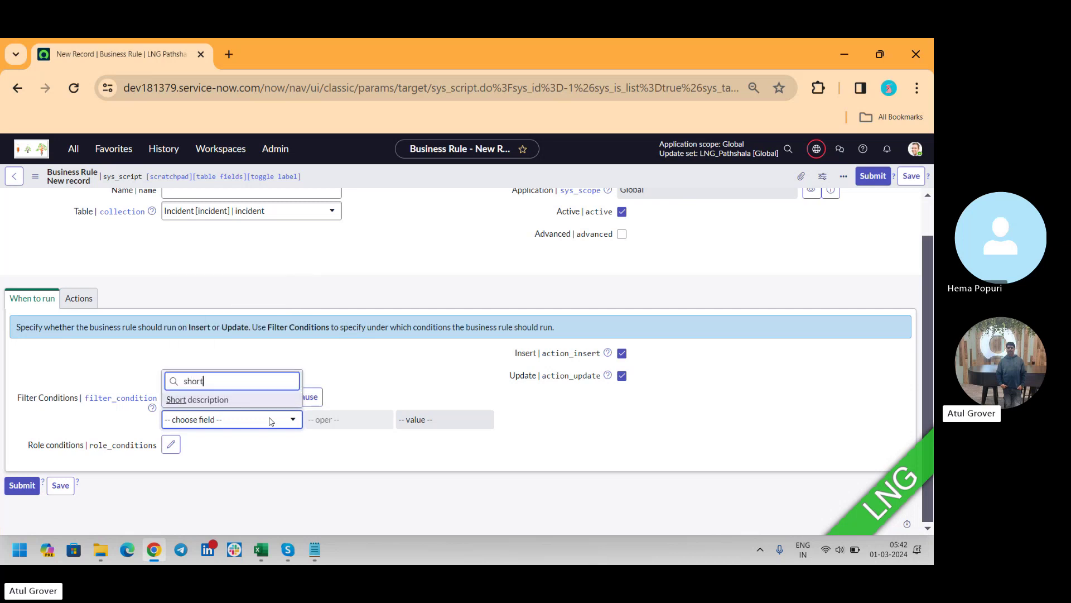
click(240, 399)
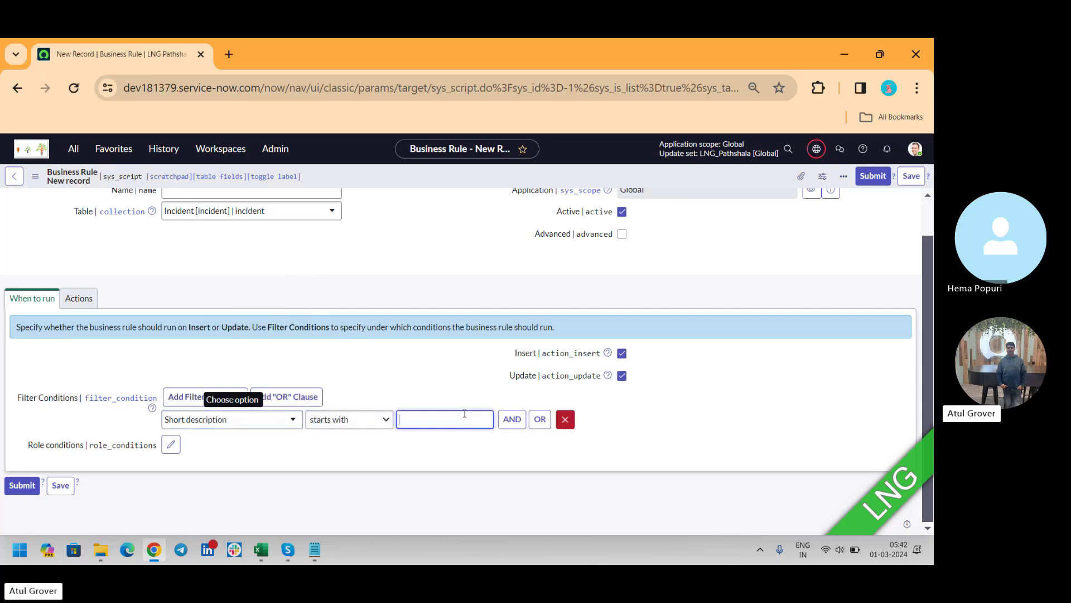
text(LNG)
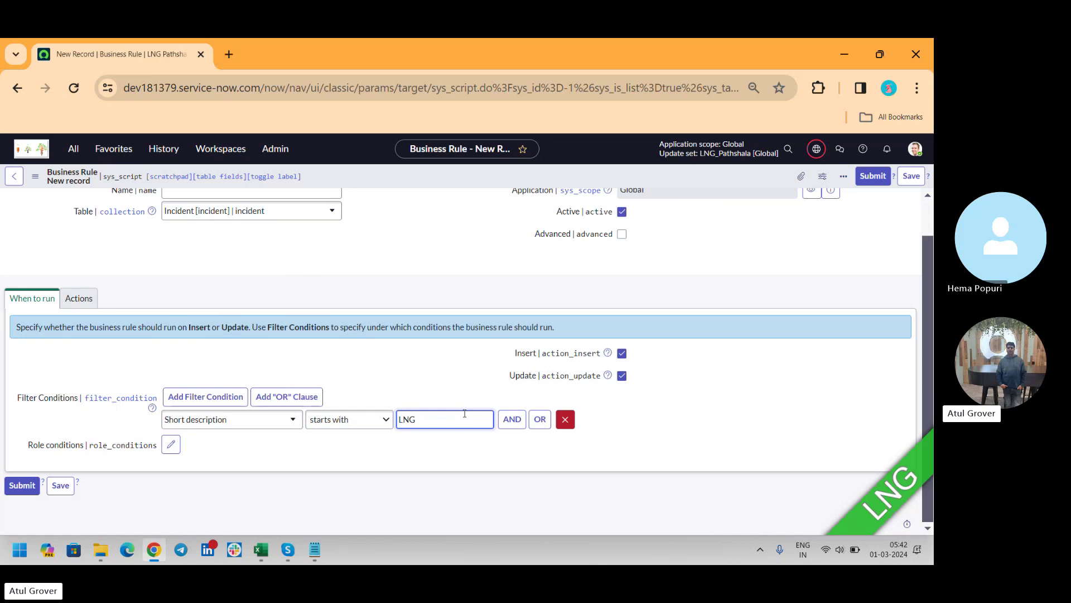
Step: Add an action setting Description to 'Hello' under Set field values
click(79, 298)
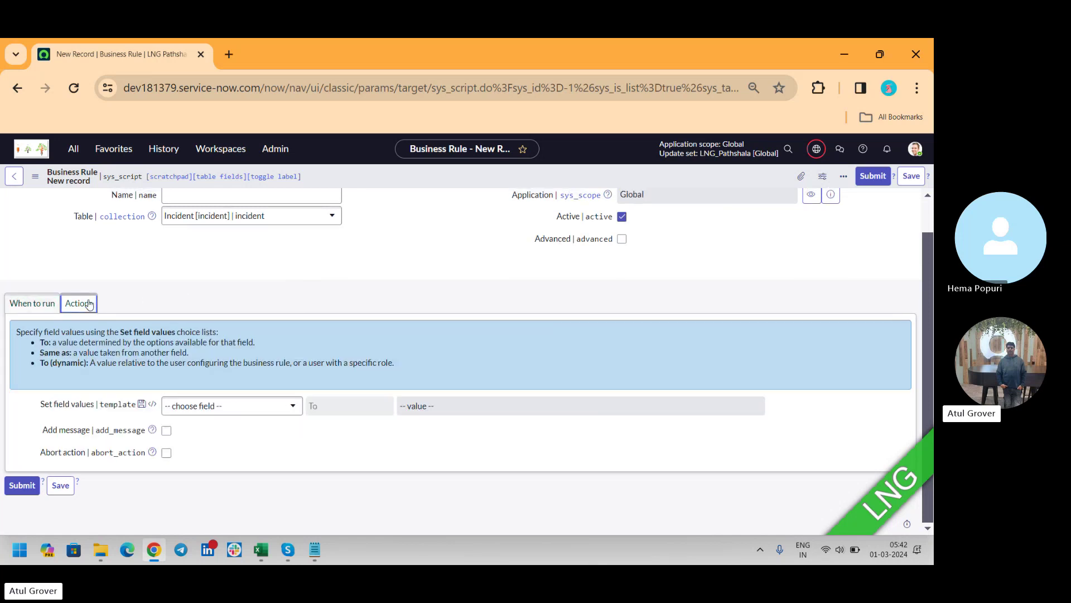
click(249, 413)
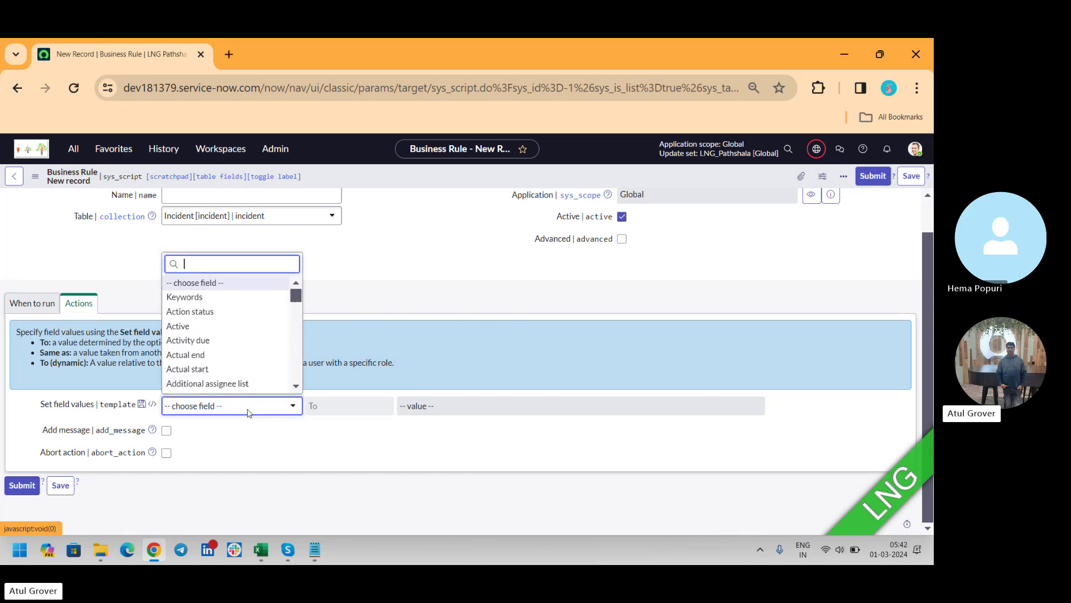
text(des)
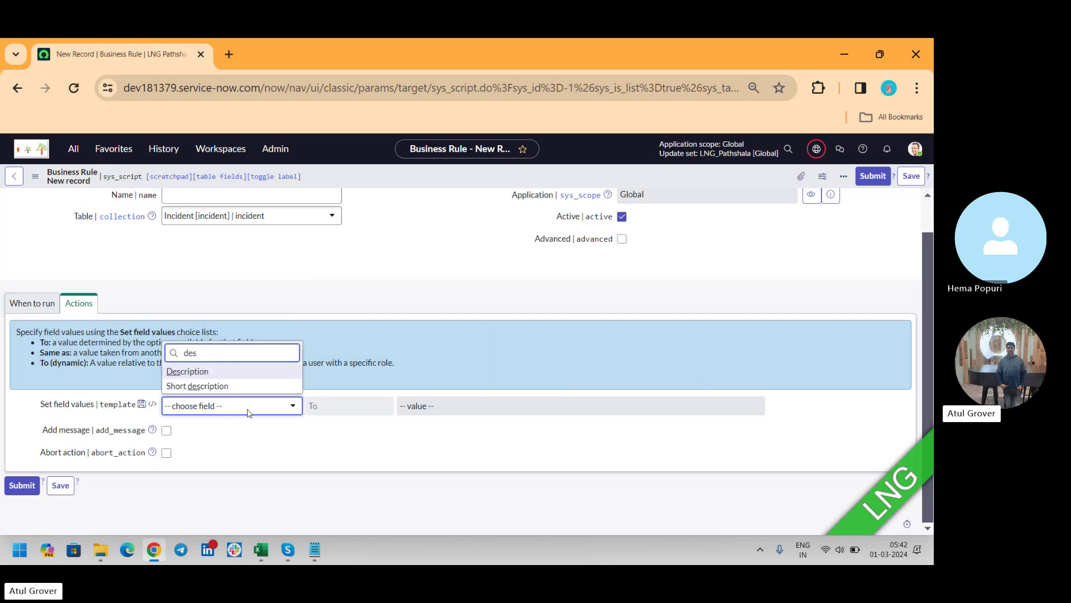
click(207, 371)
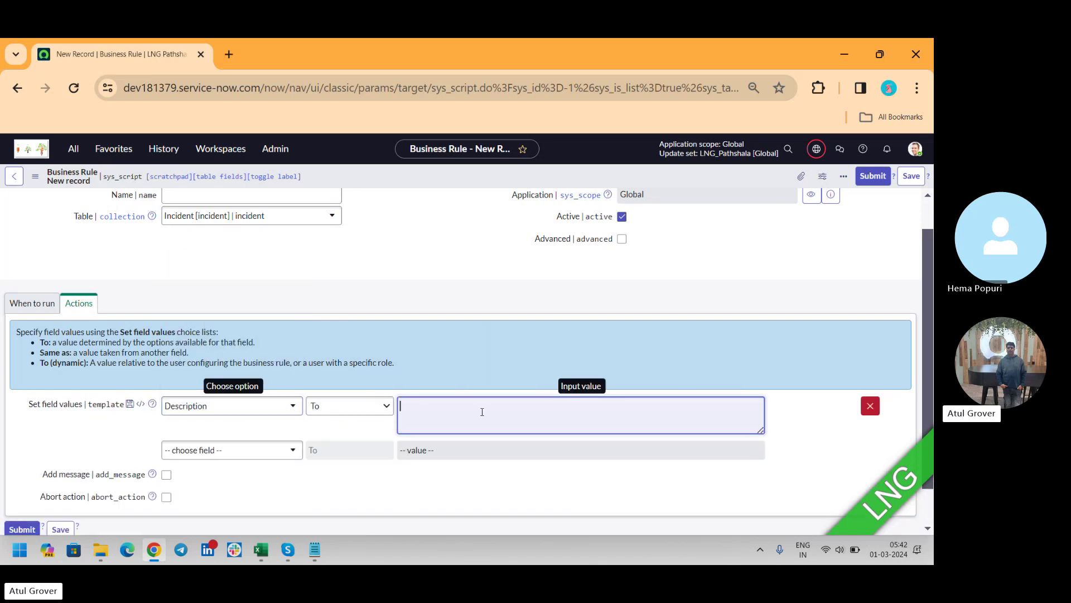
text(Hello)
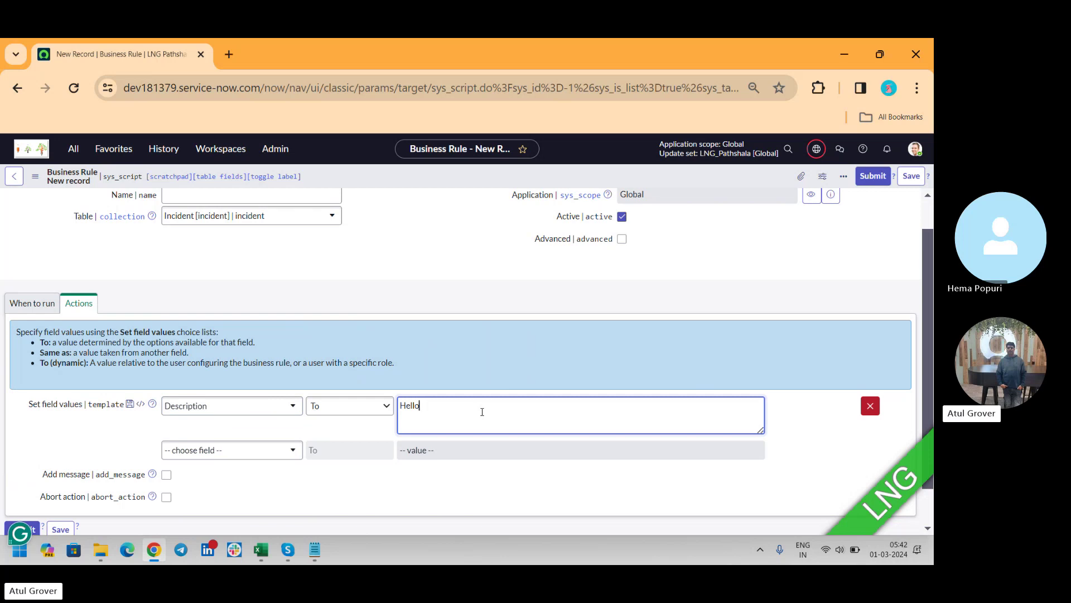
click(338, 412)
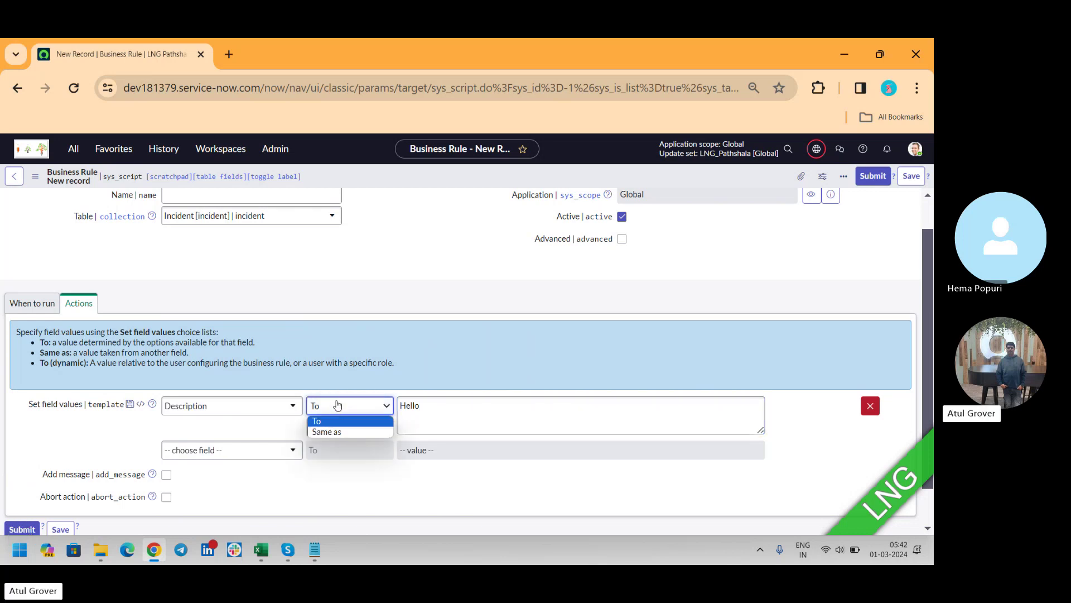
Step: Add a second action setting Priority to 2 - High
click(225, 458)
click(226, 458)
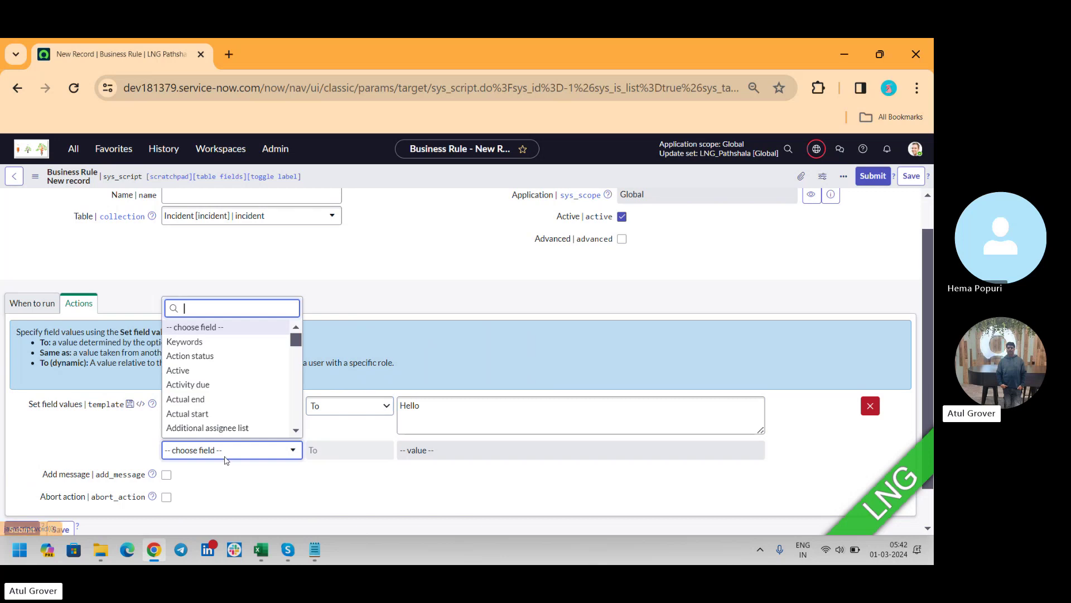
text(pr)
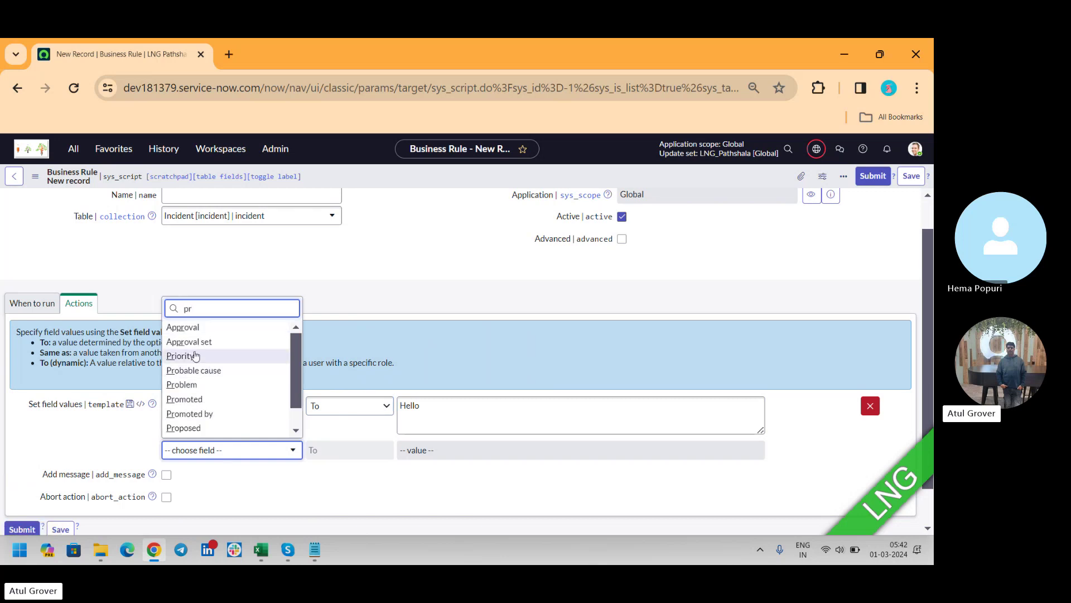
click(209, 355)
click(435, 450)
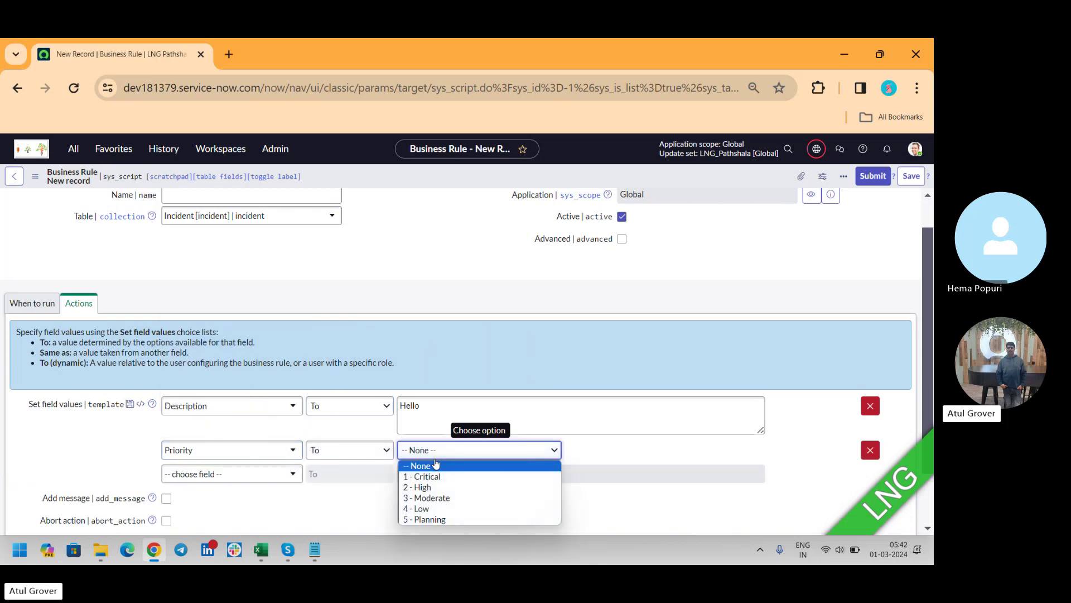
click(439, 489)
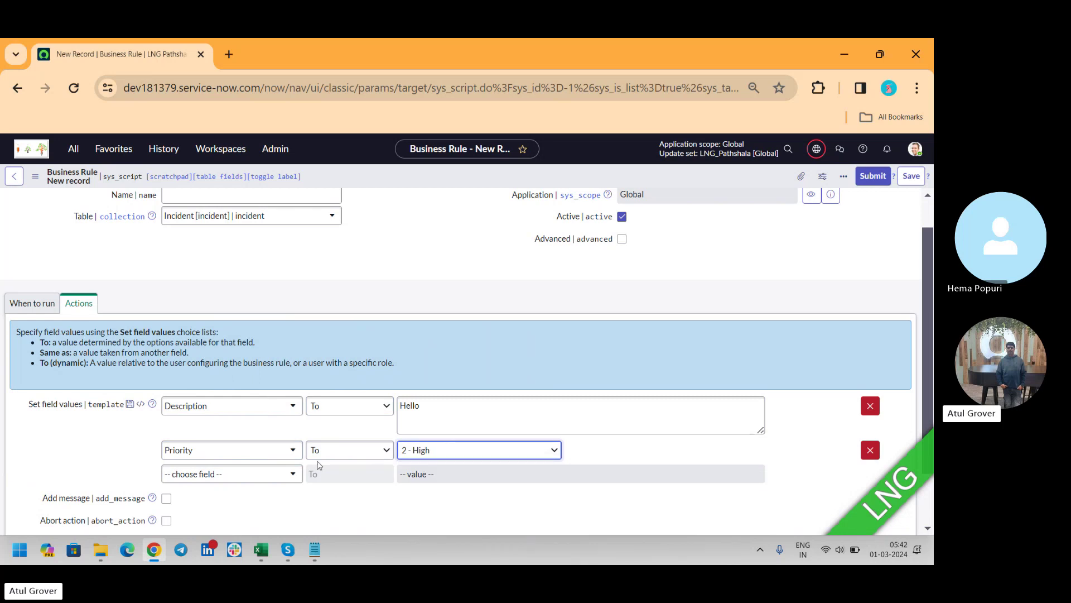
Step: Add an Impact action using the Same as operator, copying Priority
click(288, 474)
text(im)
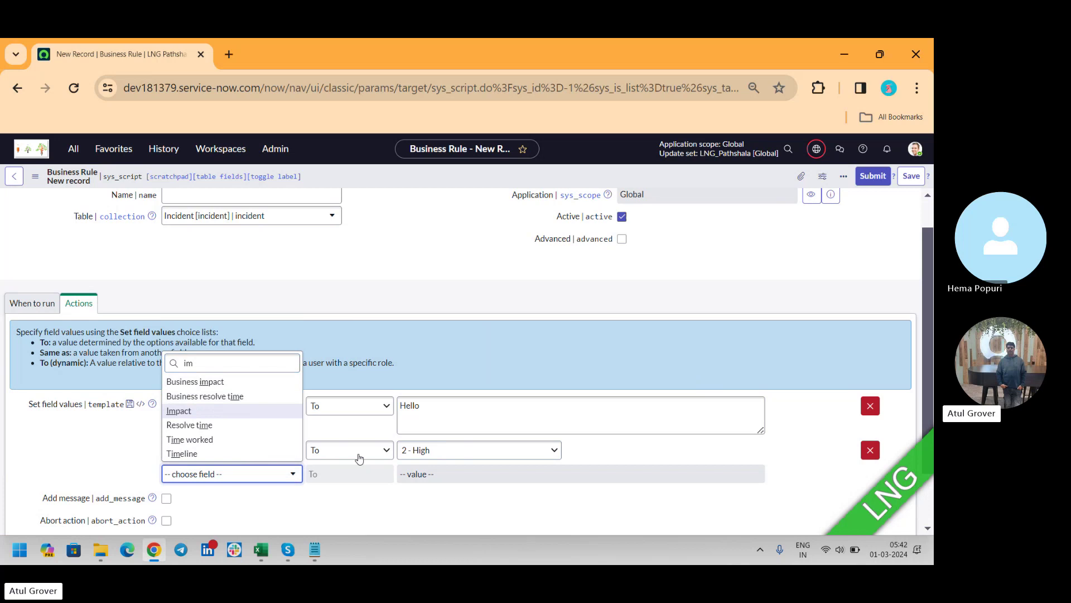
key(Return)
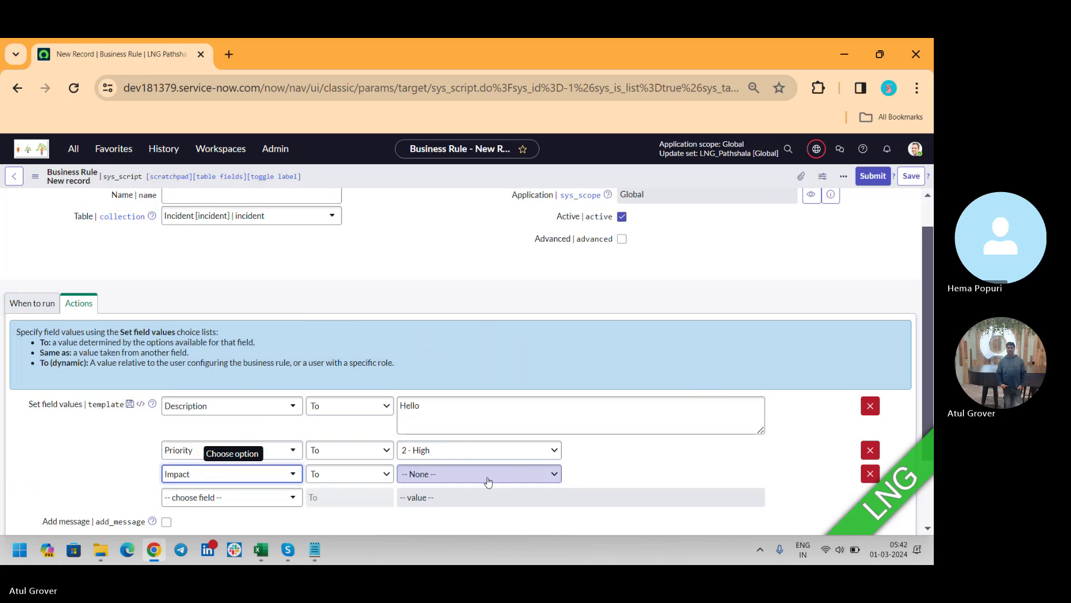
click(487, 474)
click(448, 522)
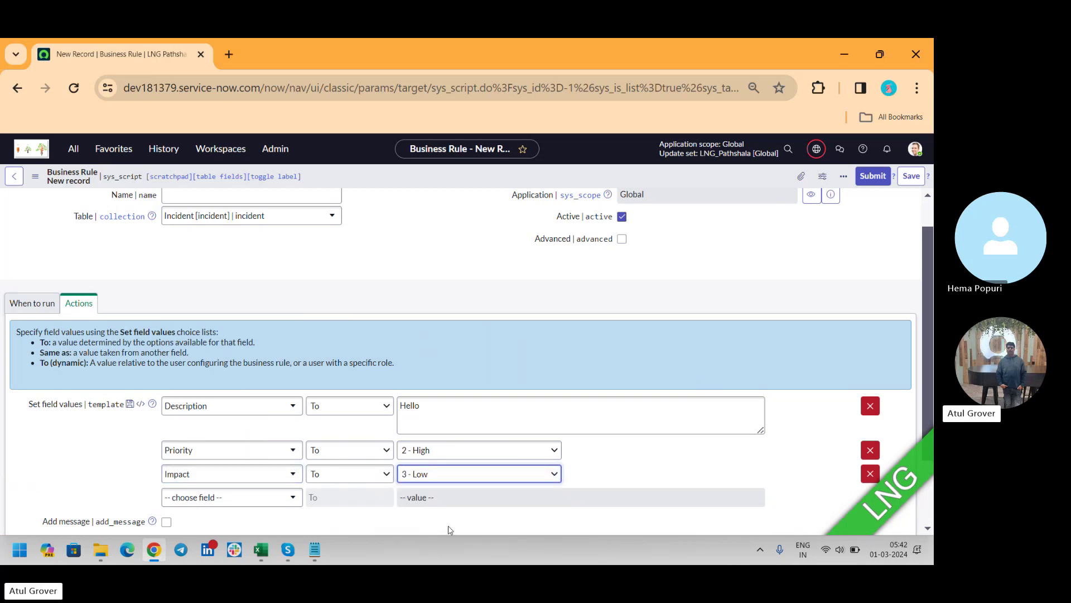
click(371, 475)
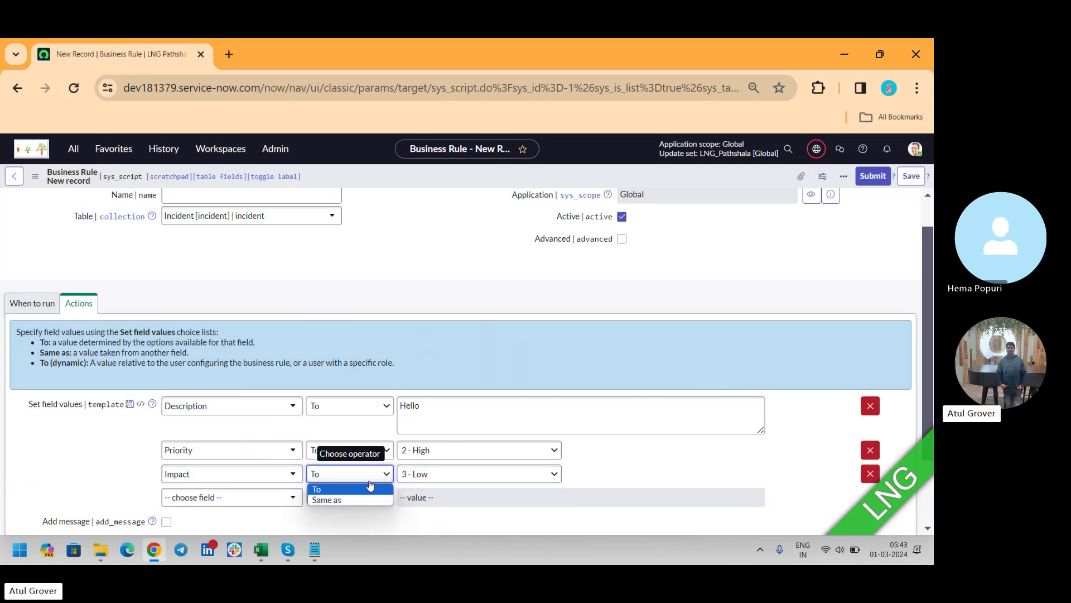
click(347, 501)
click(498, 474)
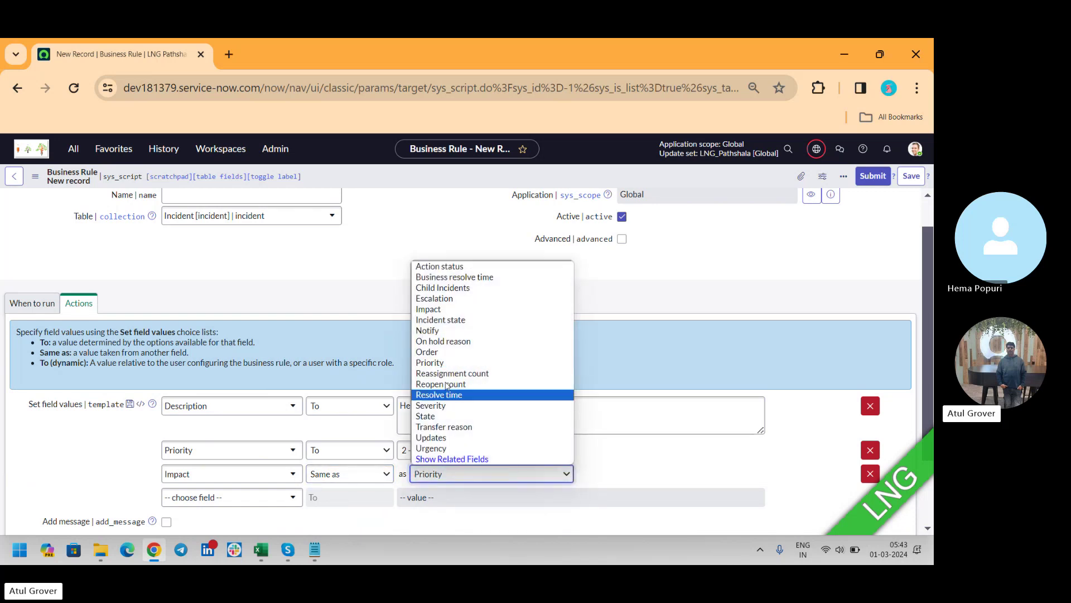
click(435, 364)
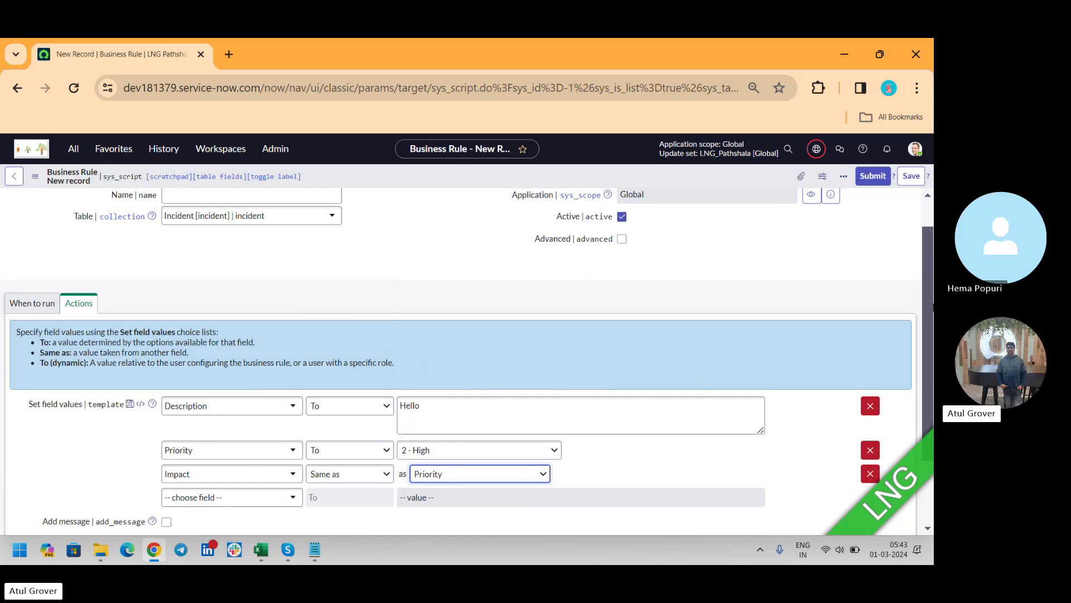
scroll(670, 351, down, 2)
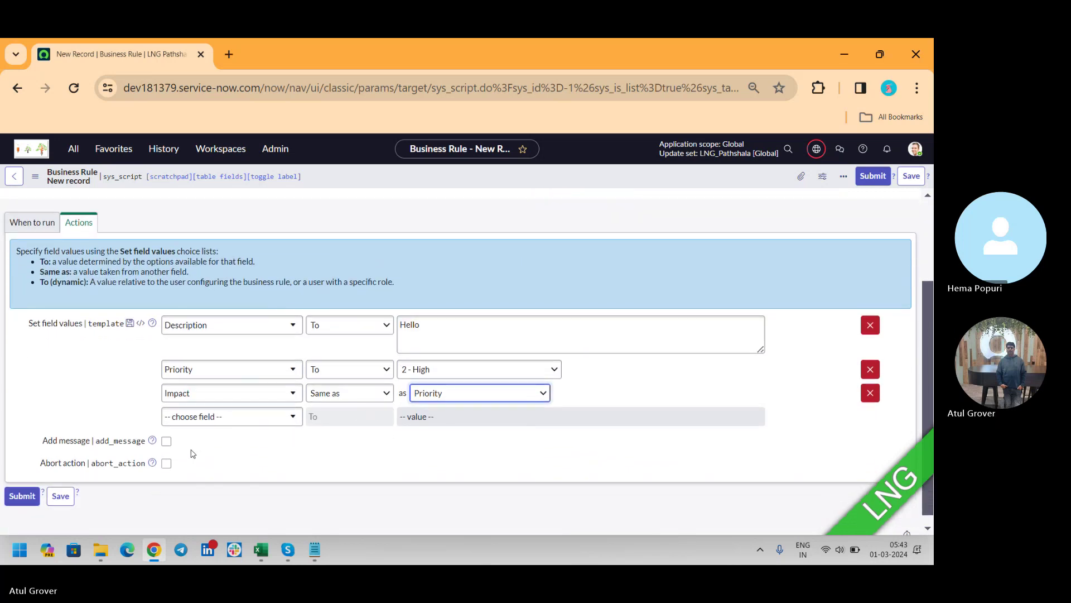
Step: Make the business rule show the message 'Hello', leaving Abort action unchecked
click(166, 441)
click(183, 505)
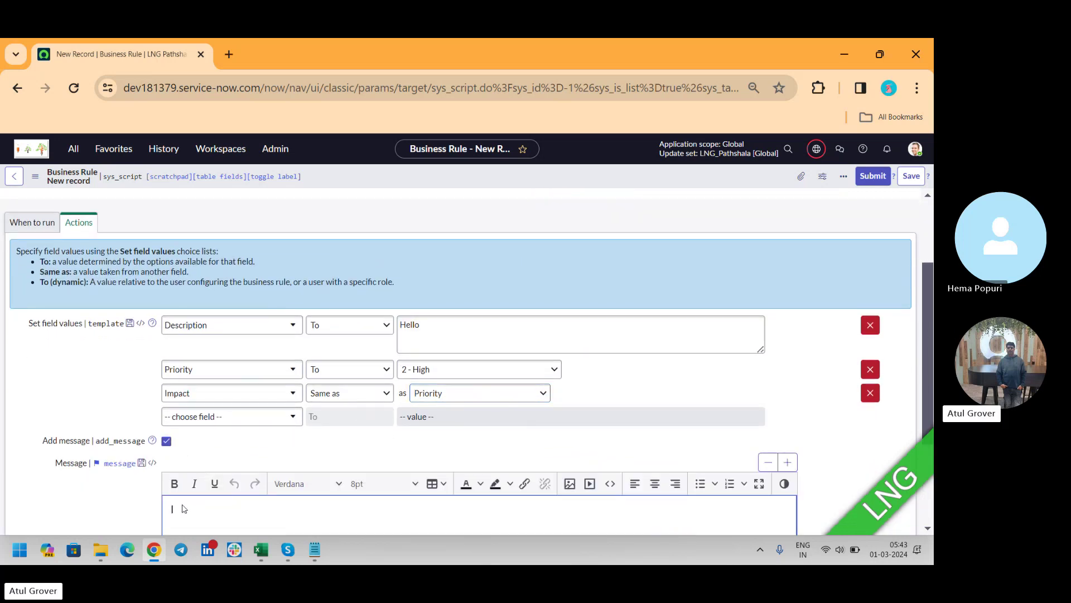
text(Hello)
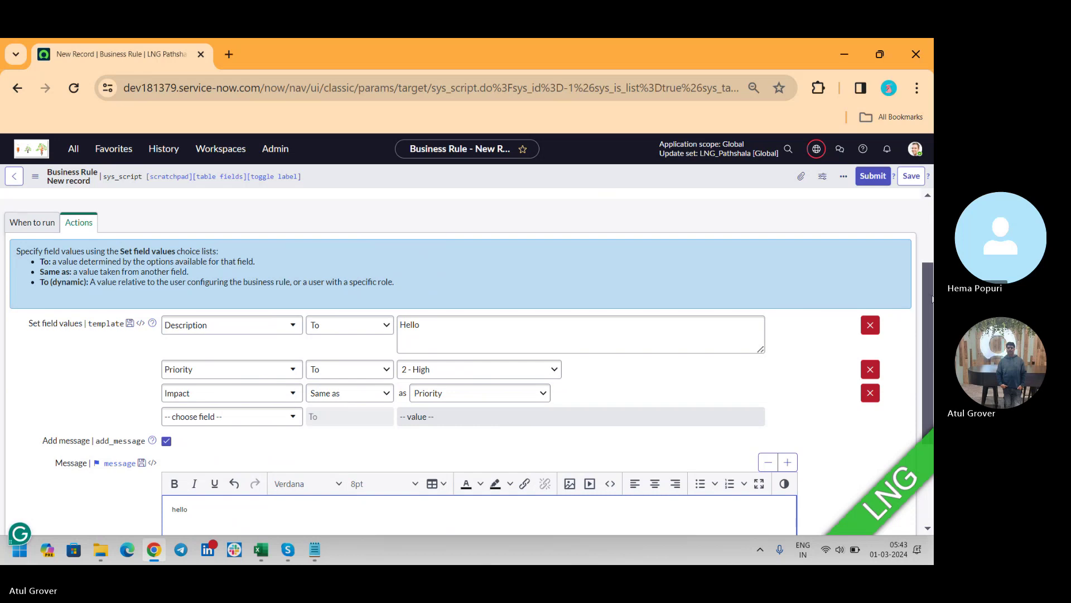
scroll(928, 294, down, 3)
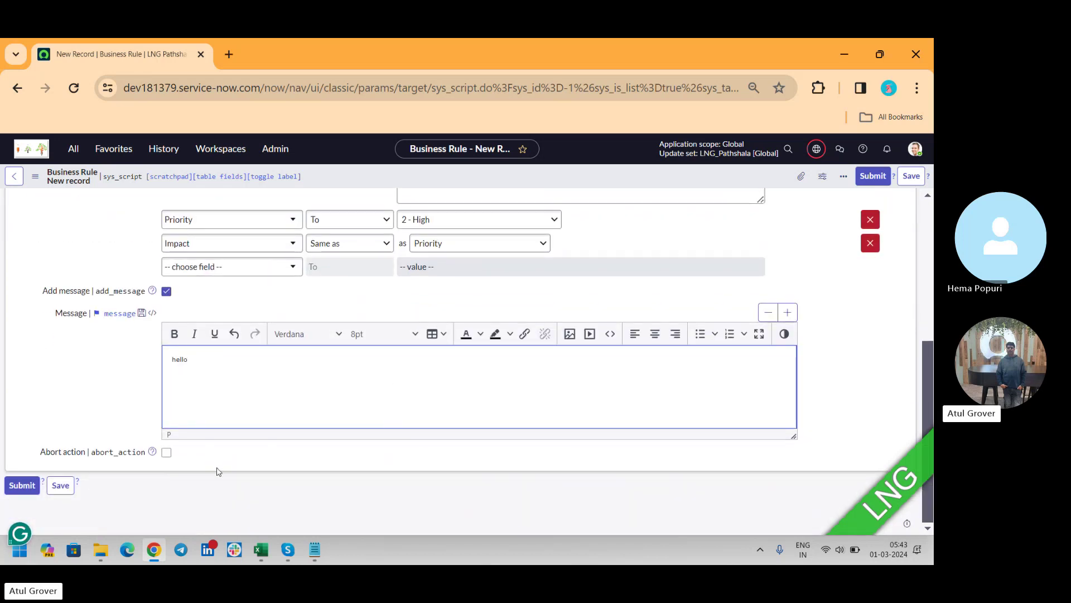
click(166, 452)
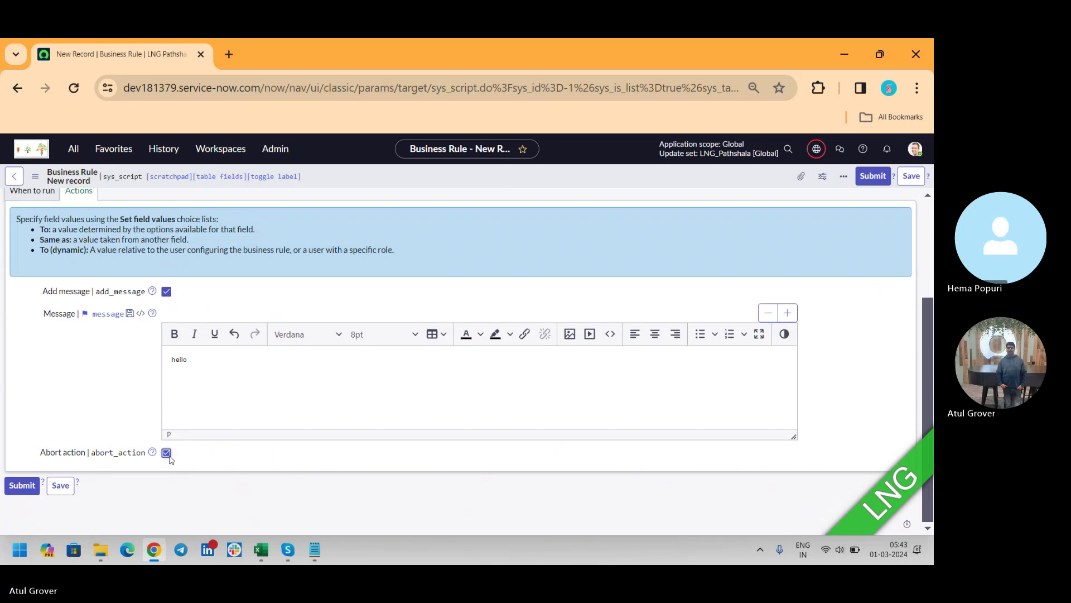
click(166, 452)
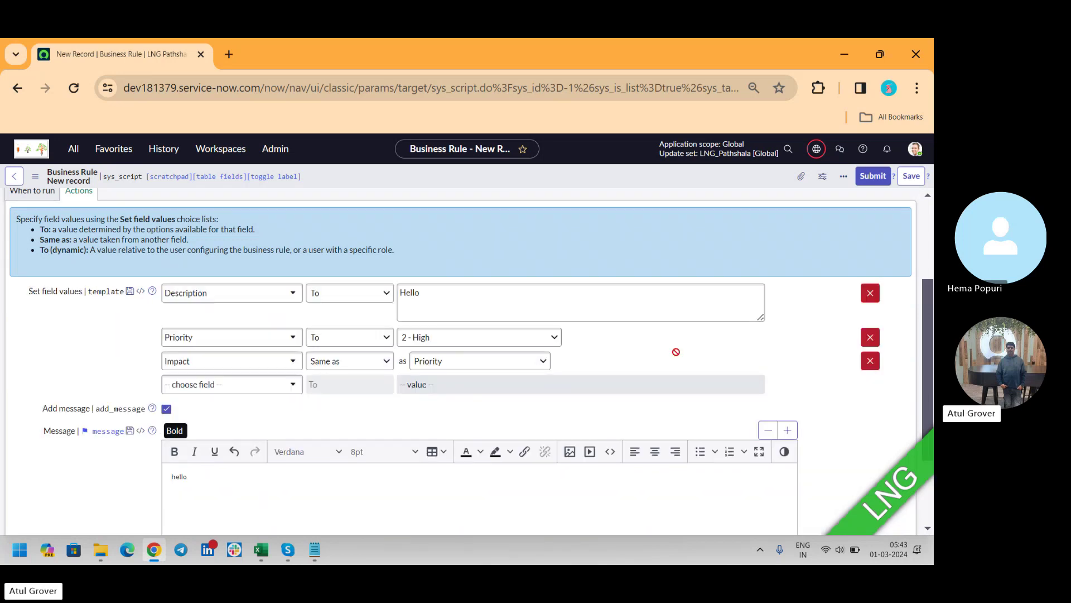
drag(932, 306, 932, 225)
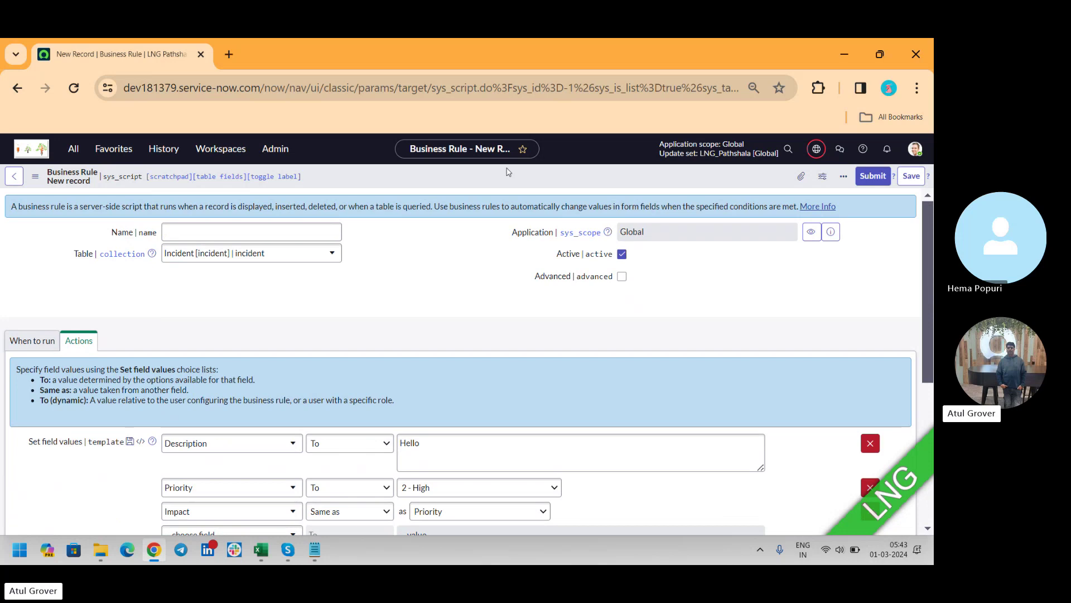
Step: Name the business rule 'LNG Hello', save it, and open a new browser tab
click(194, 226)
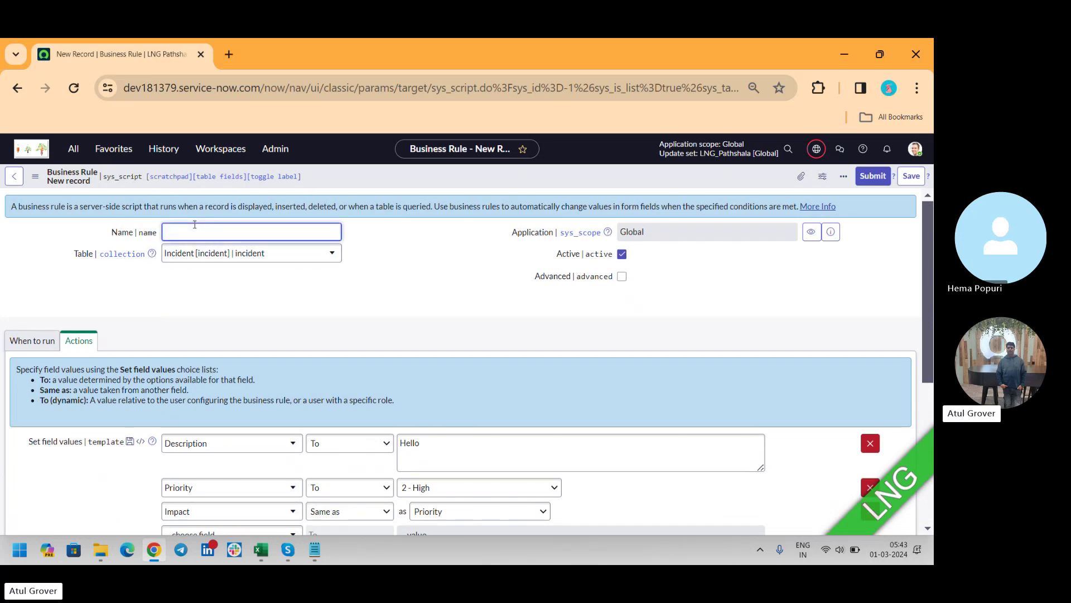
text(LNG Hello)
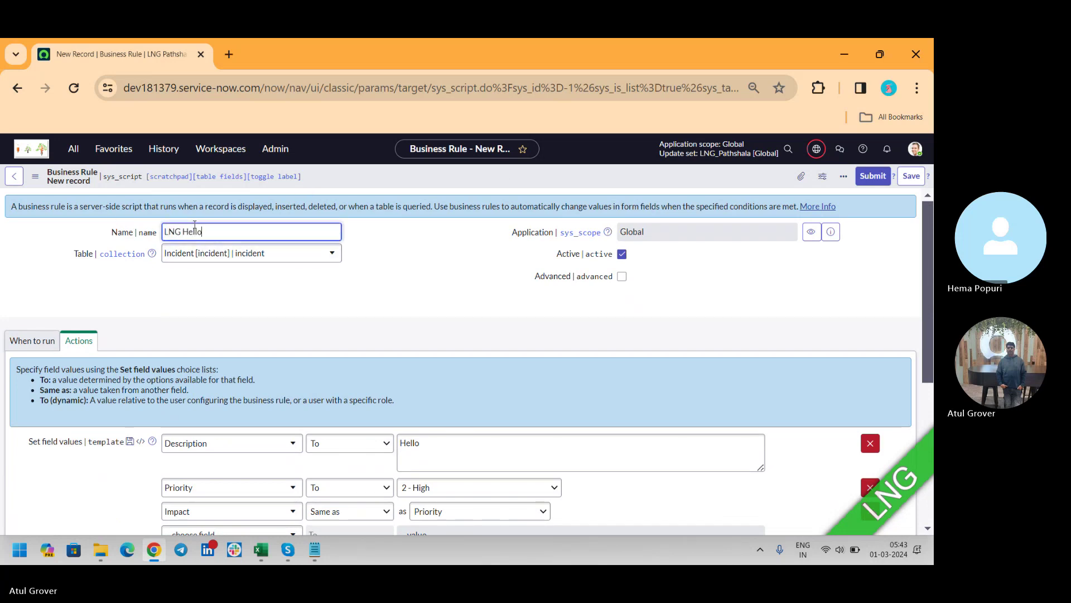
click(917, 177)
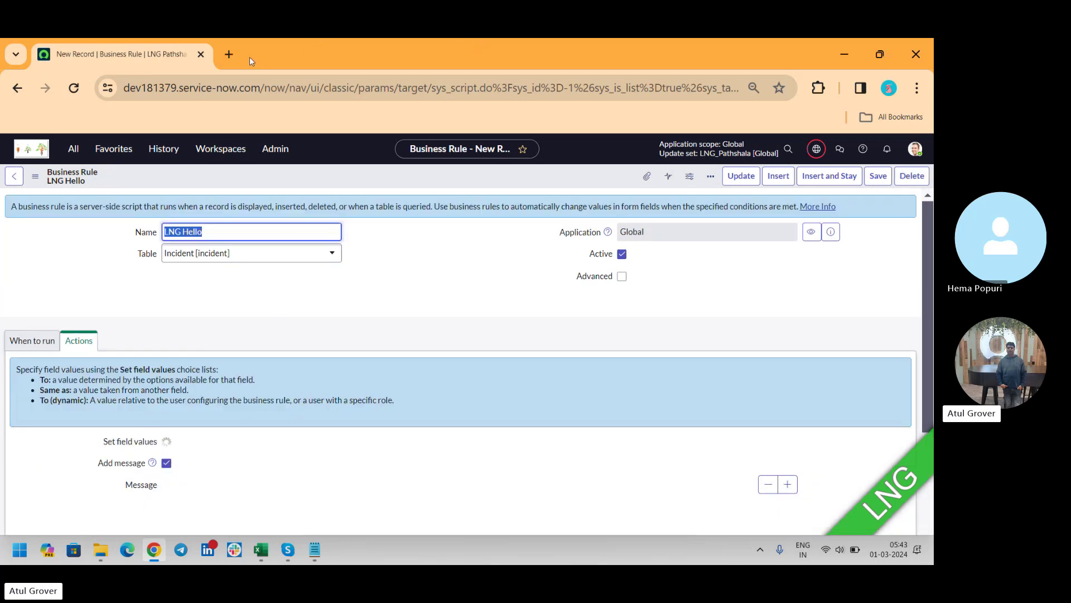
click(237, 54)
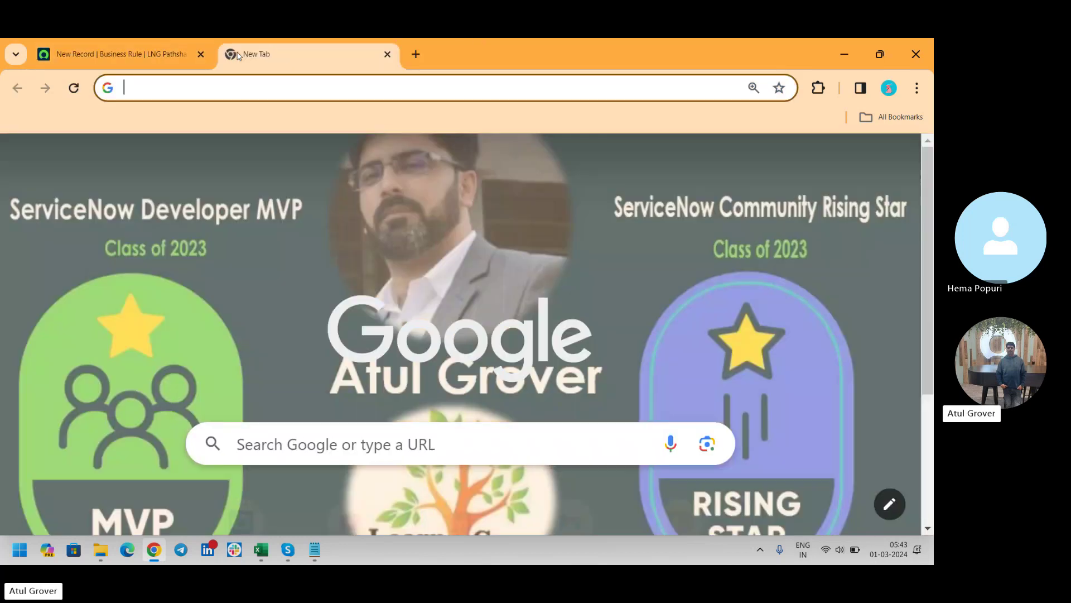
Step: Go to the instance's new incident form via the incident.do address
text(de)
key(Right)
text(/in)
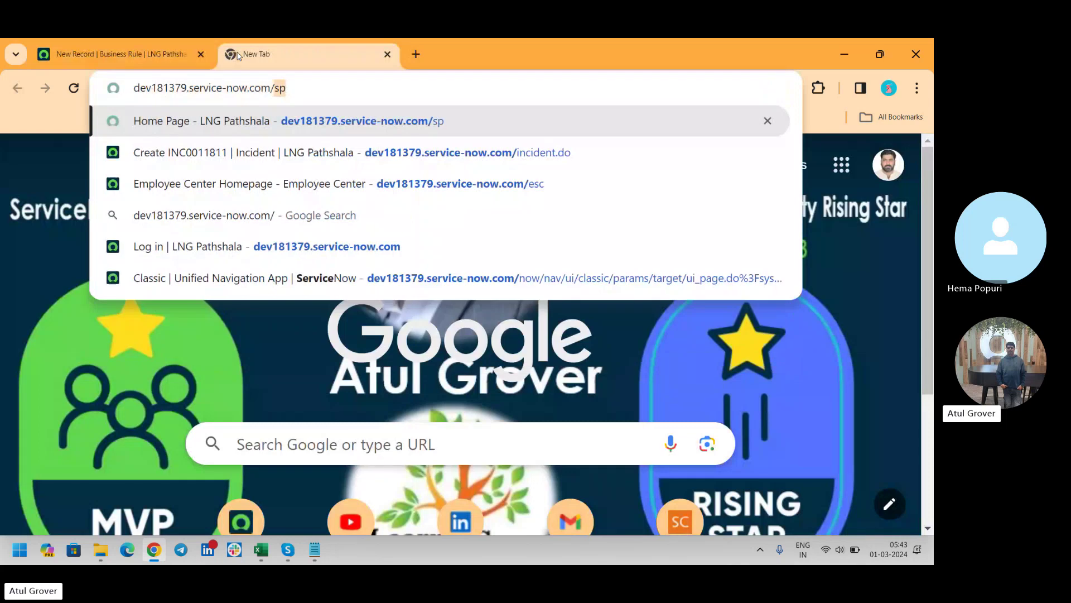
key(Return)
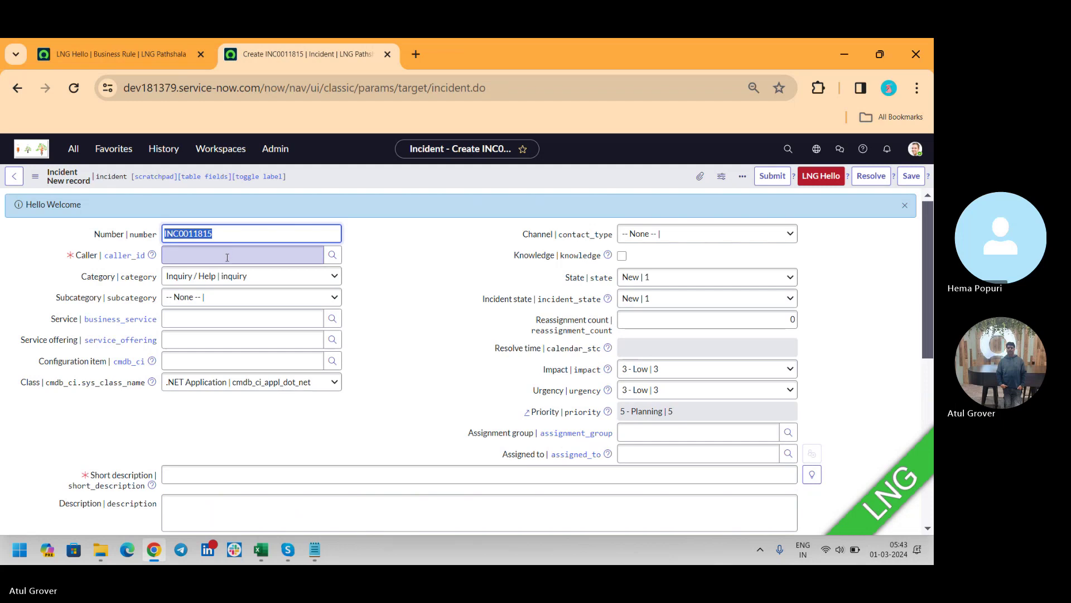
Step: Save a new incident with a recently used caller and short description 'LNG'
click(228, 255)
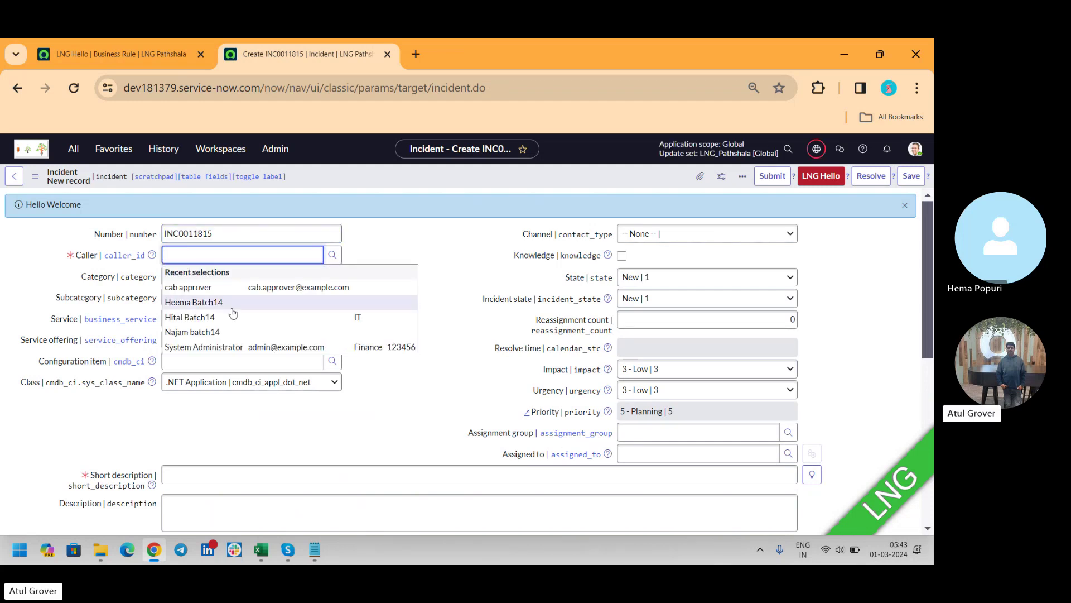
click(229, 331)
click(307, 481)
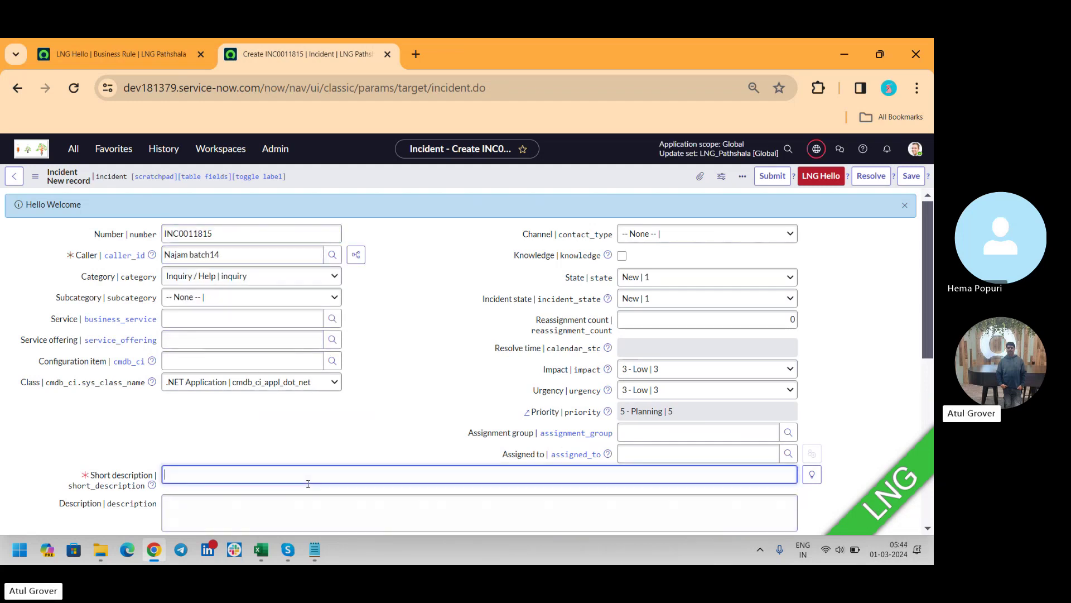
text(LNG)
drag(929, 257, 929, 287)
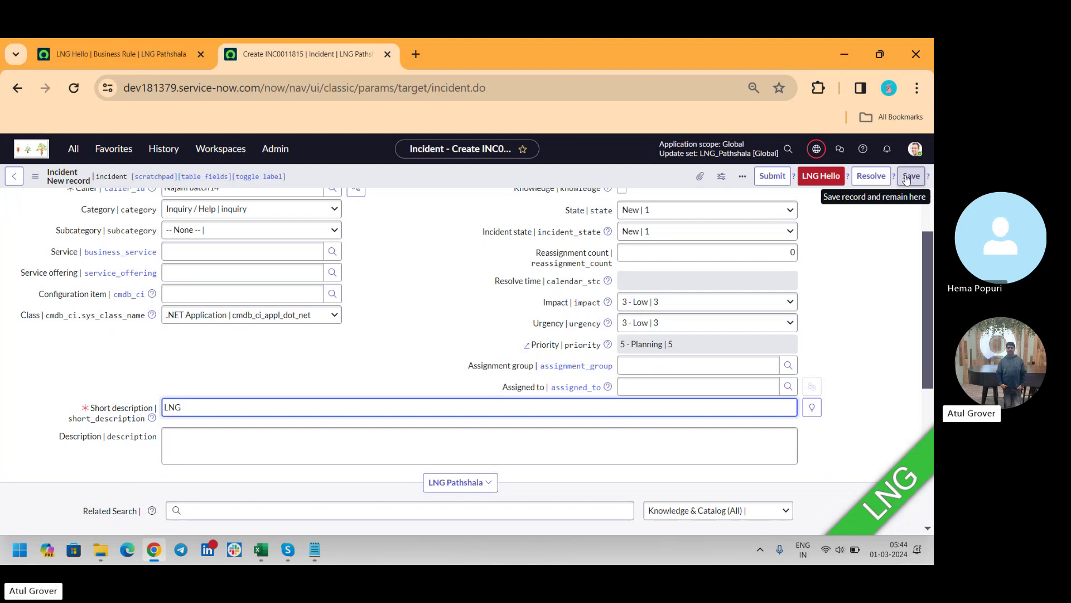
click(907, 178)
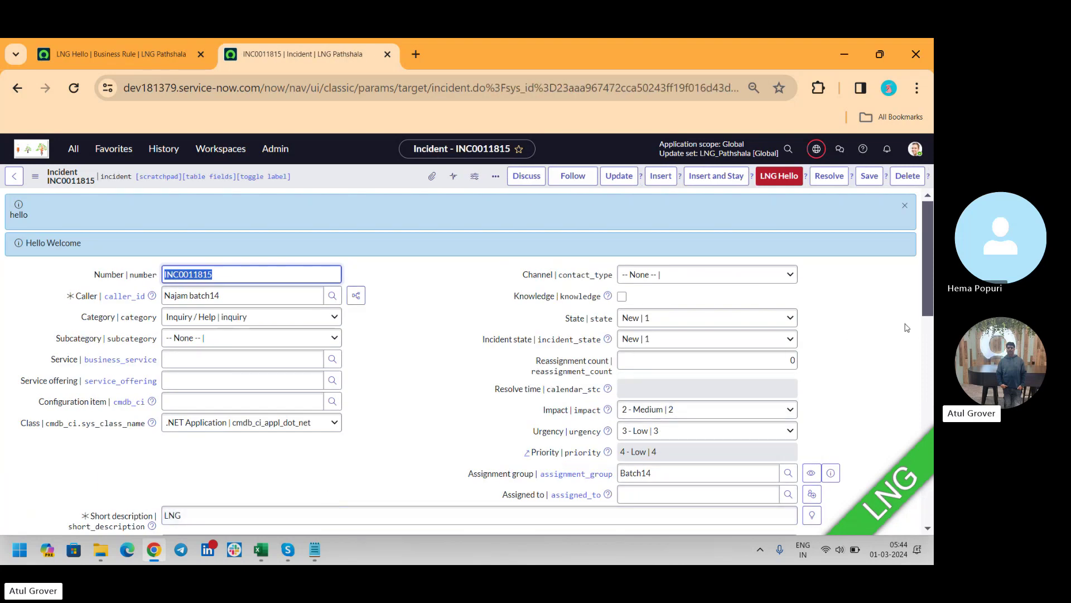
Step: Compare incident INC0011815's hello message against the LNG Hello rule's actions
scroll(929, 262, down, 2)
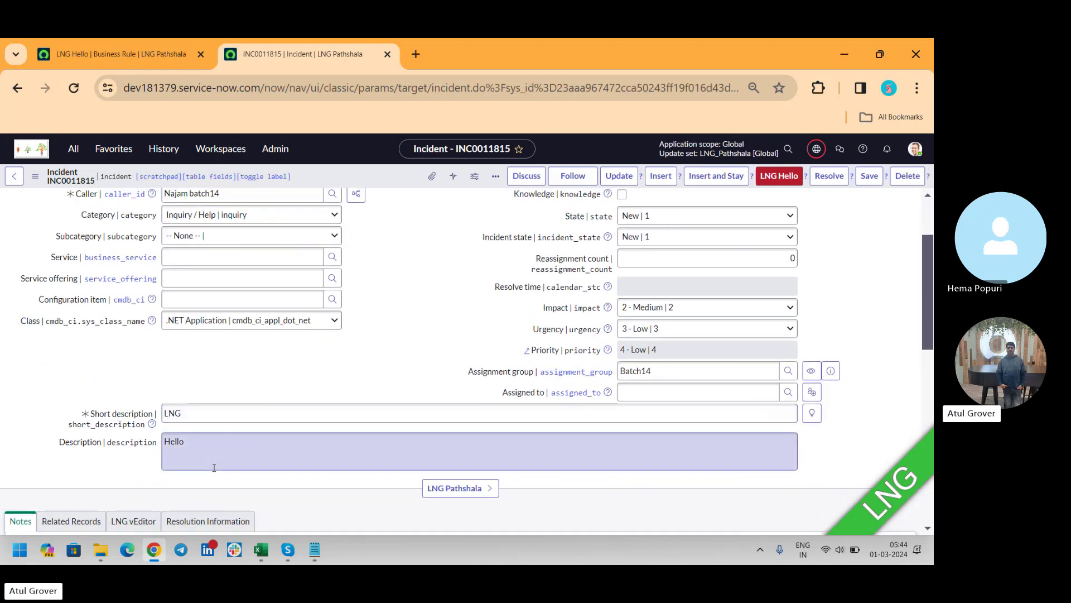
click(132, 44)
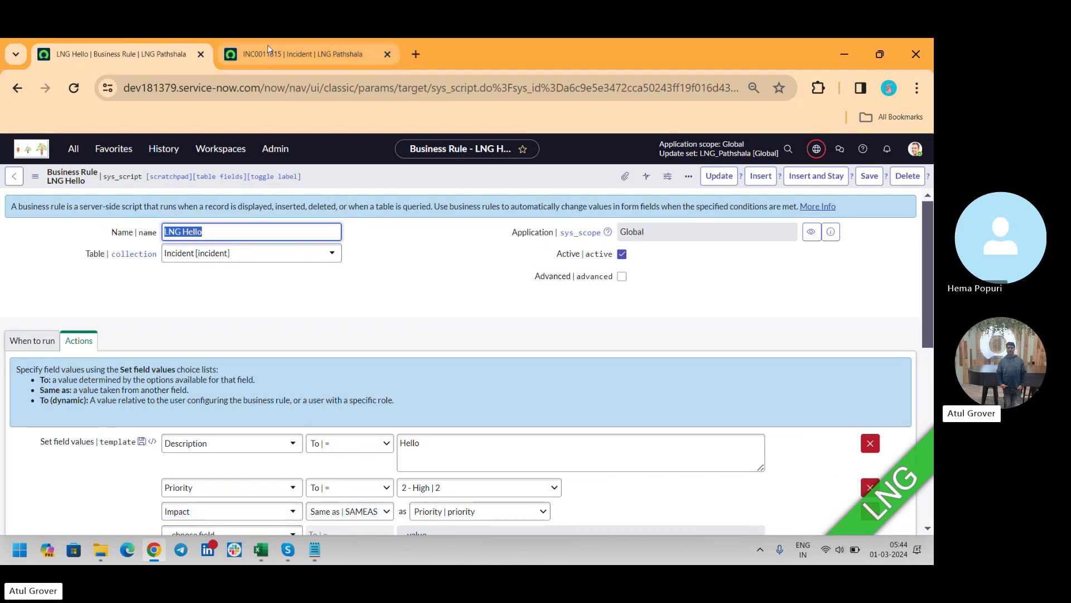
click(302, 54)
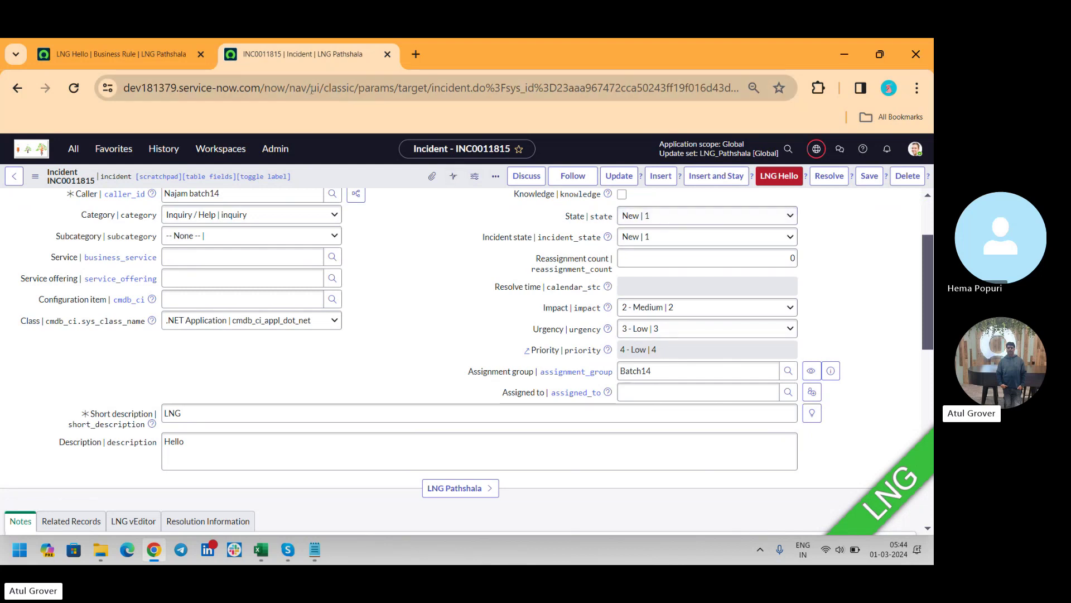
click(140, 60)
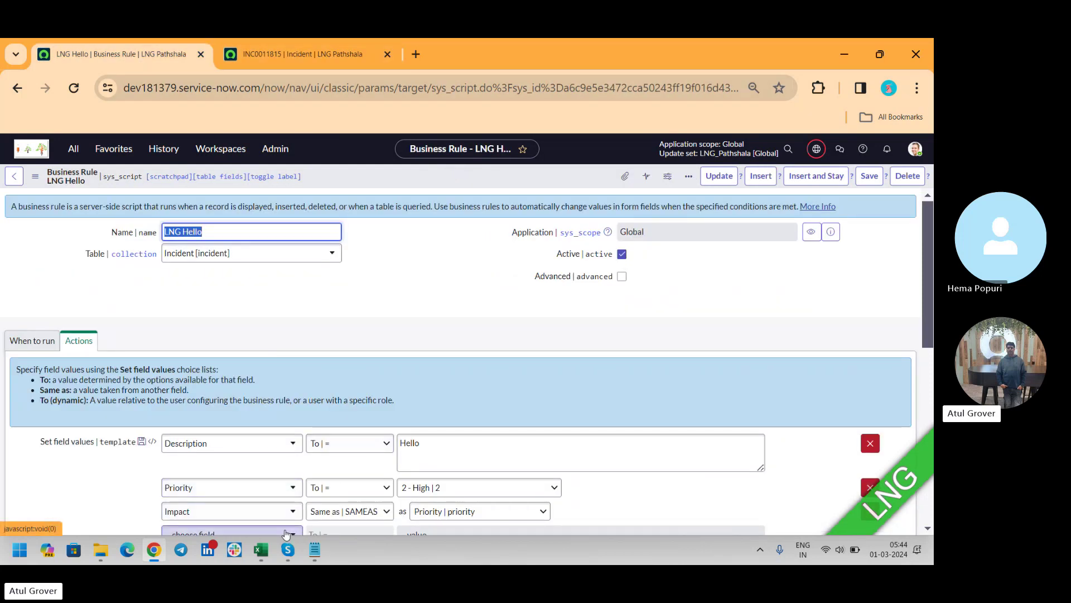
click(276, 48)
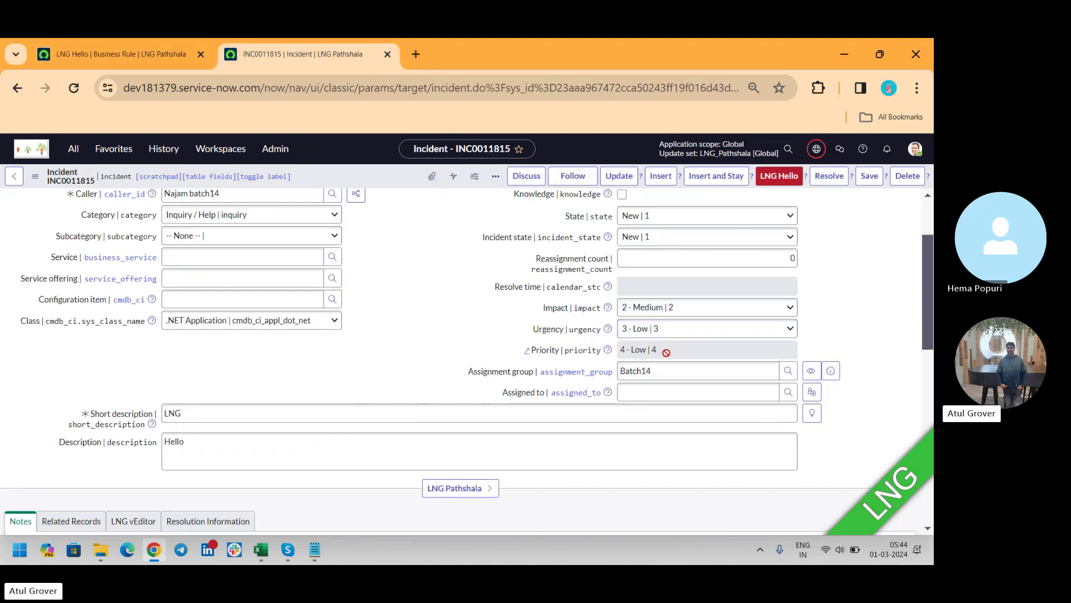
click(109, 53)
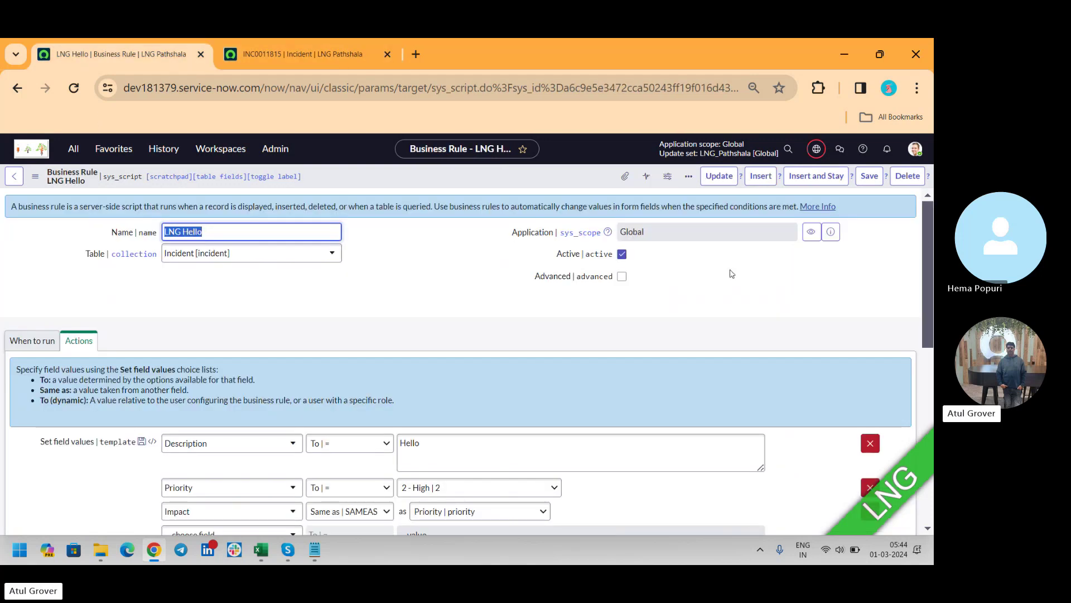
drag(929, 249, 929, 304)
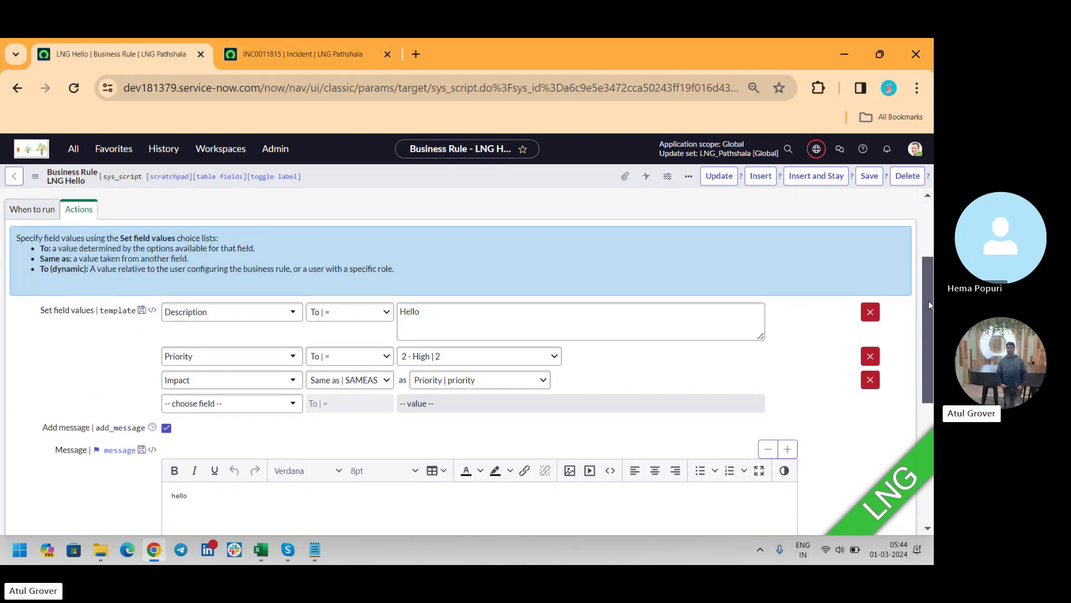
click(301, 54)
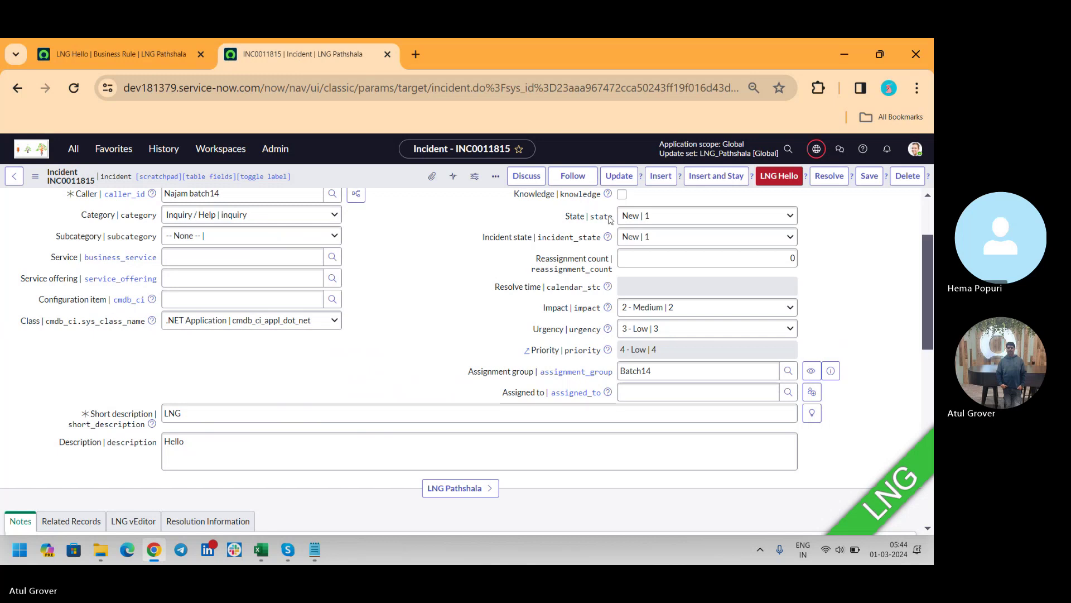
scroll(917, 203, up, 3)
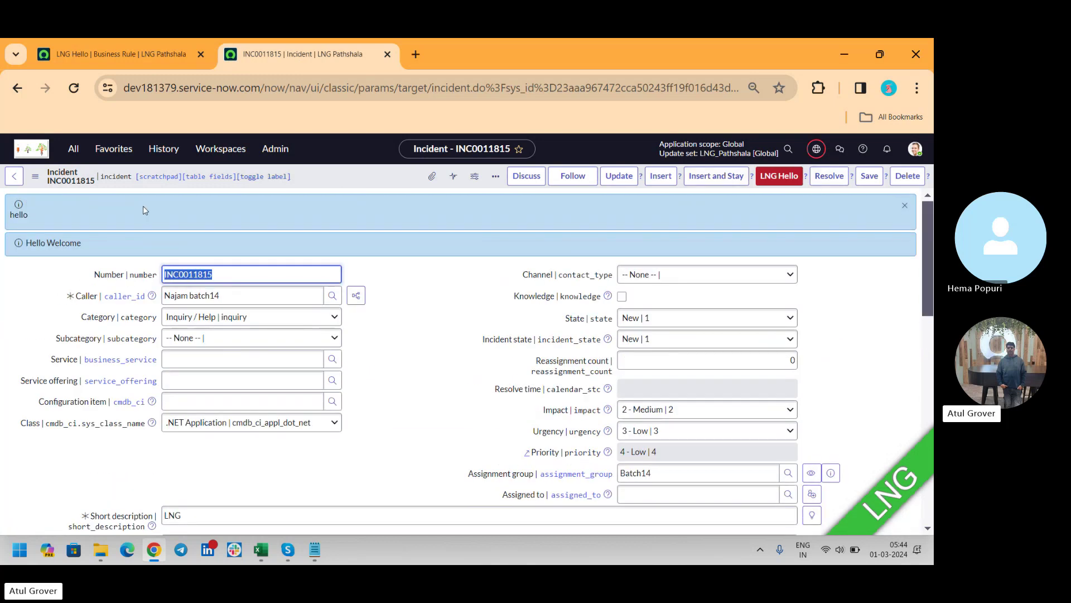
drag(38, 216, 10, 219)
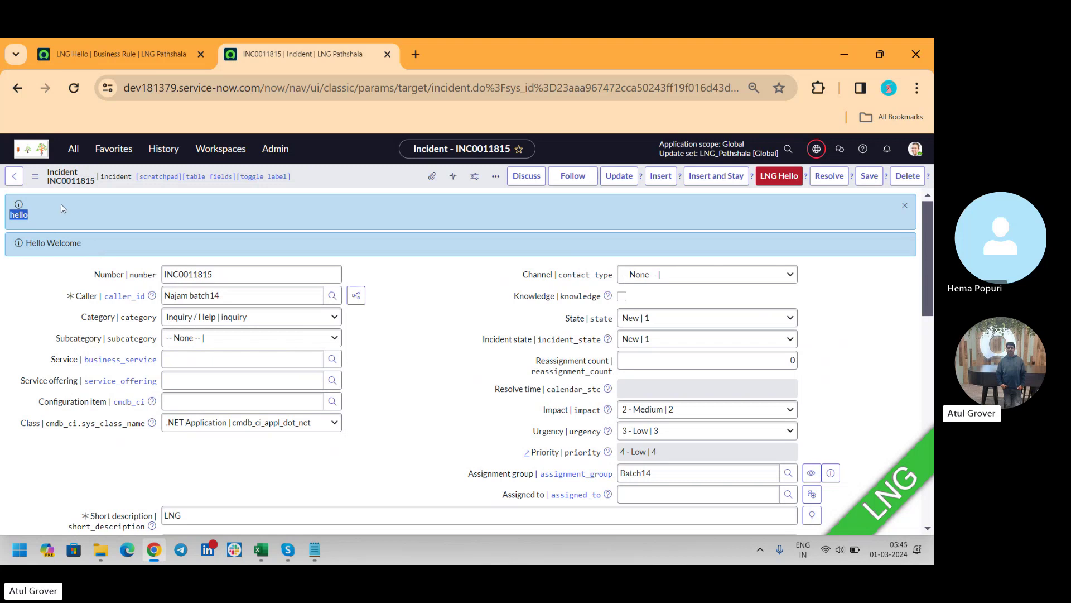
click(71, 63)
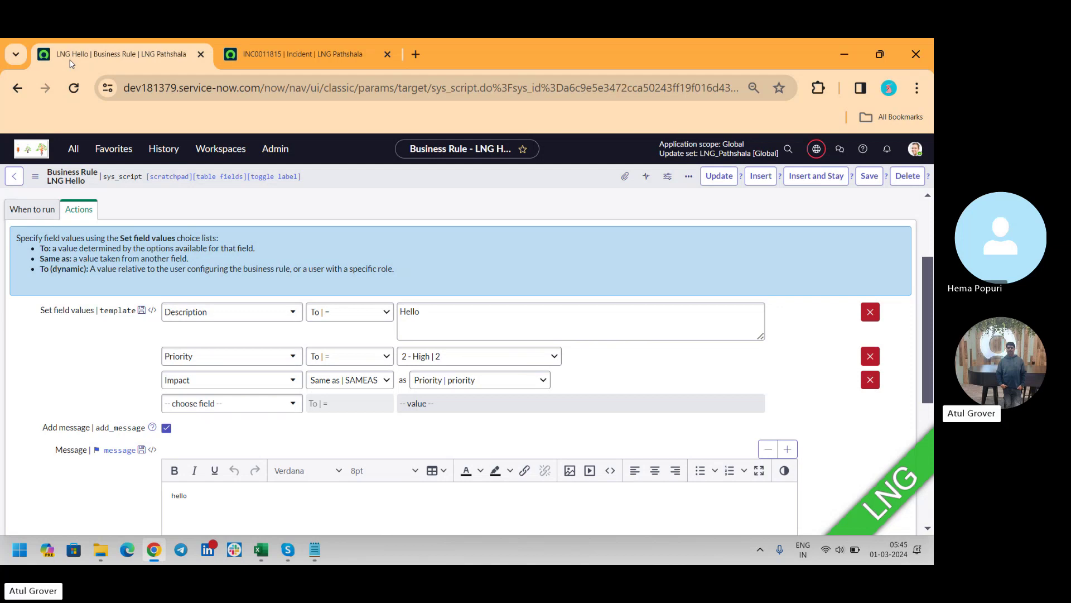
Step: Add itil as the rule's required role condition and save the rule
click(32, 210)
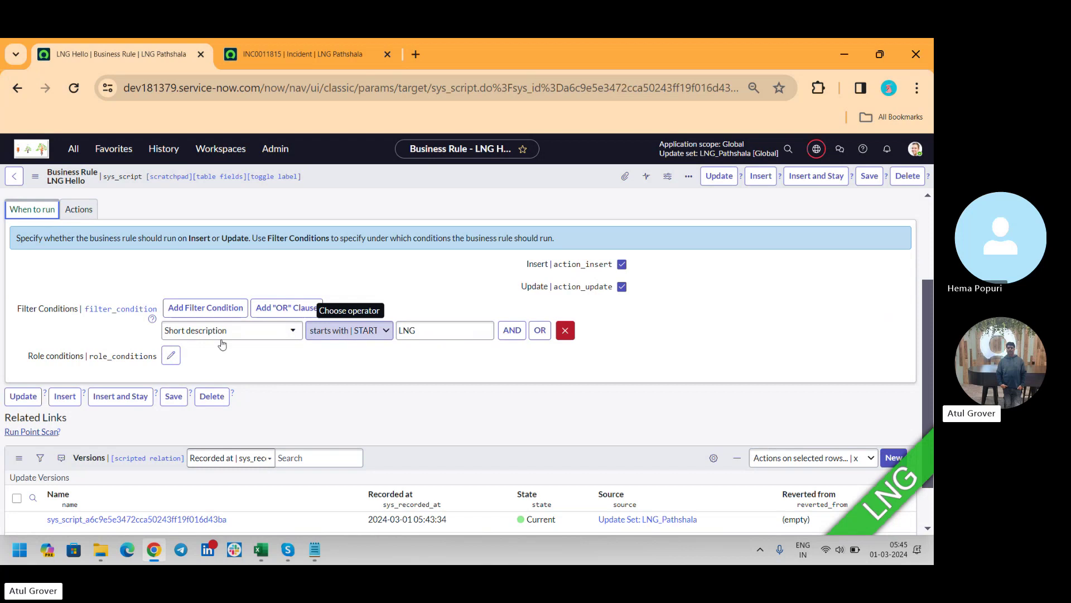
click(172, 360)
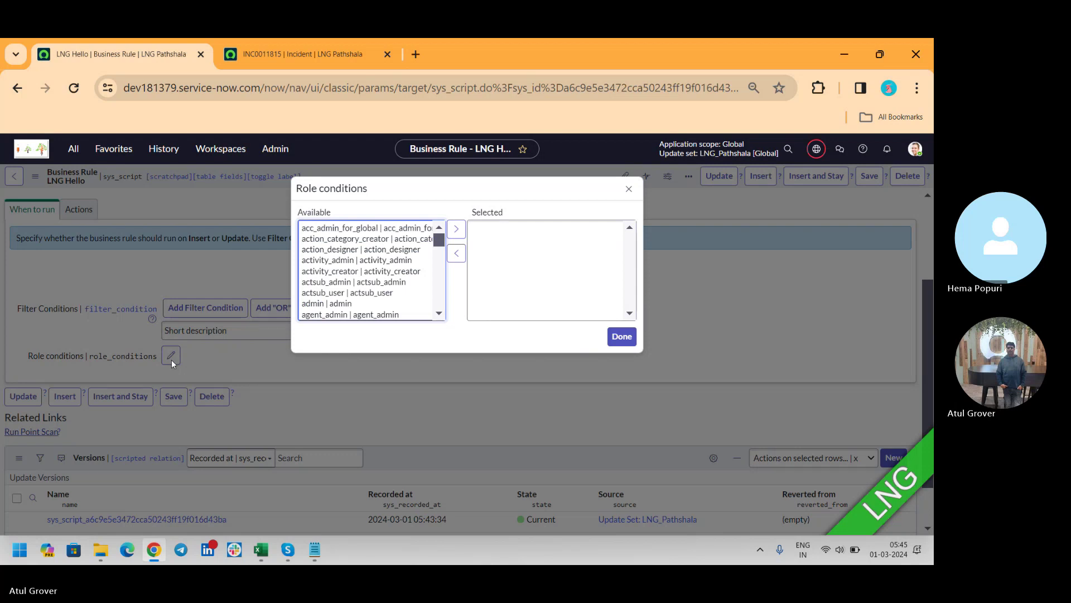
click(341, 314)
key(i)
key(t)
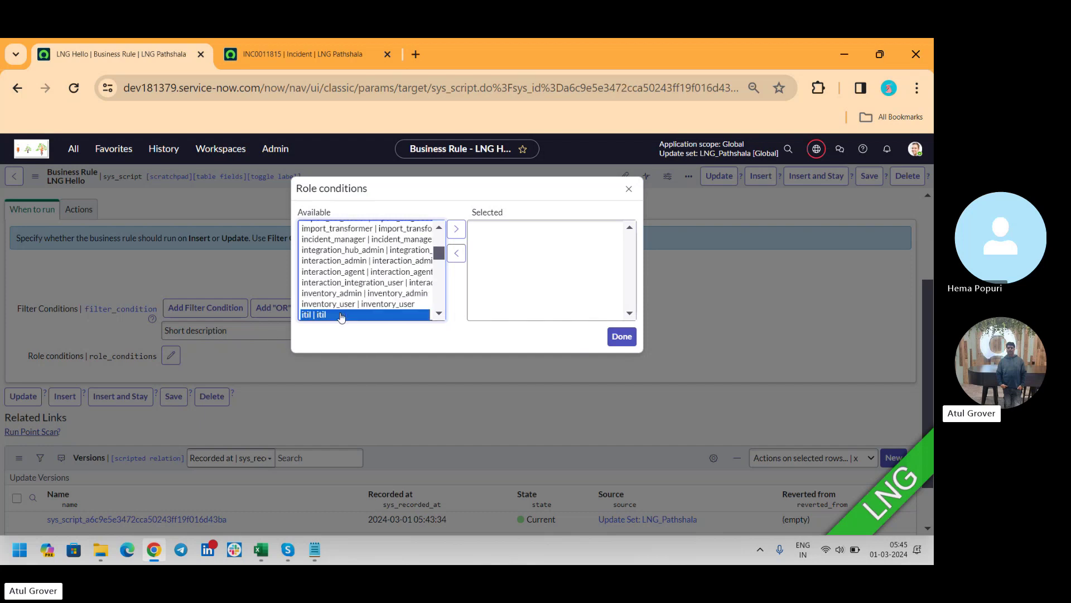
click(457, 230)
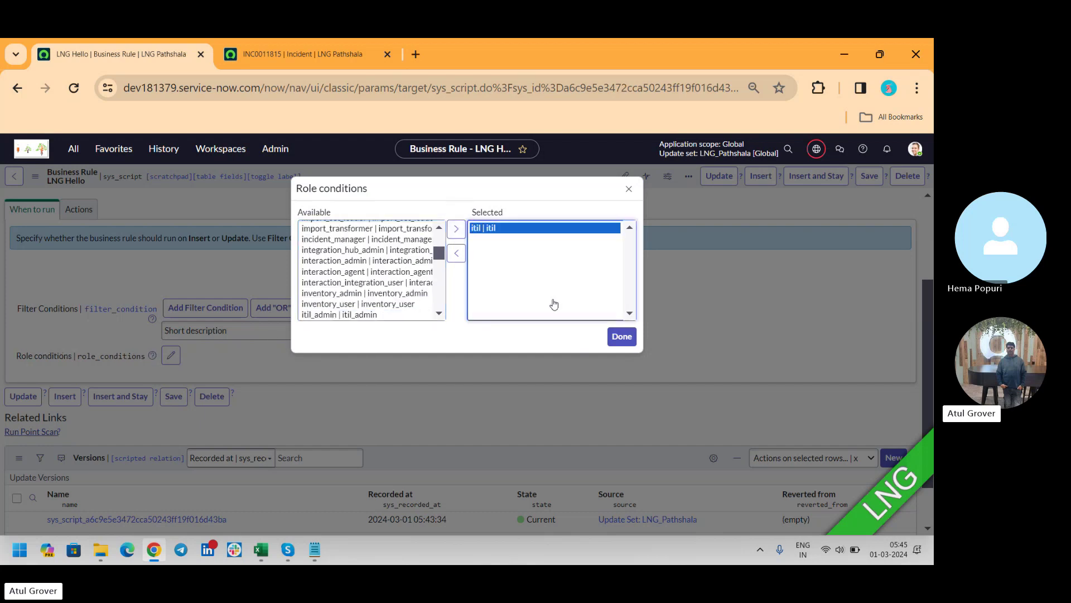
click(619, 337)
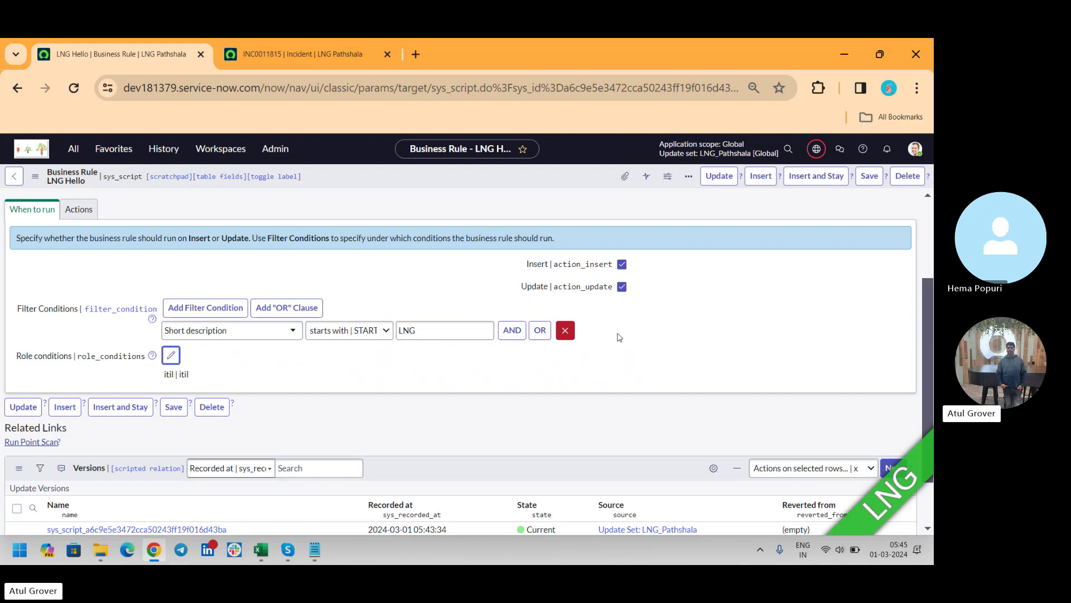
click(866, 182)
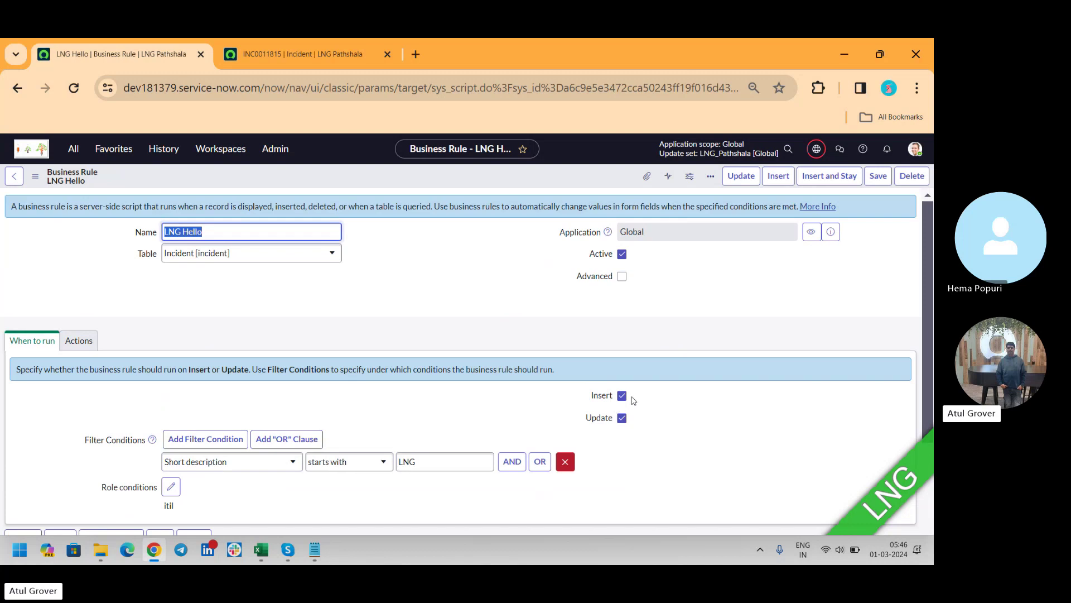
Step: Mark the rule Advanced with Insert and Update unchecked, then view incident INC0011815
click(622, 278)
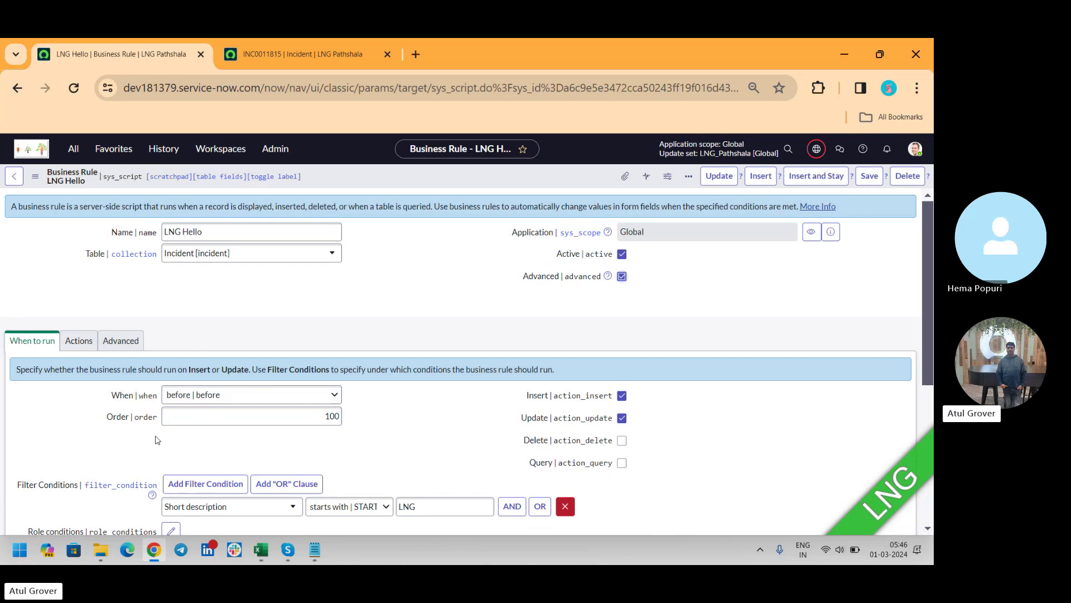
click(233, 400)
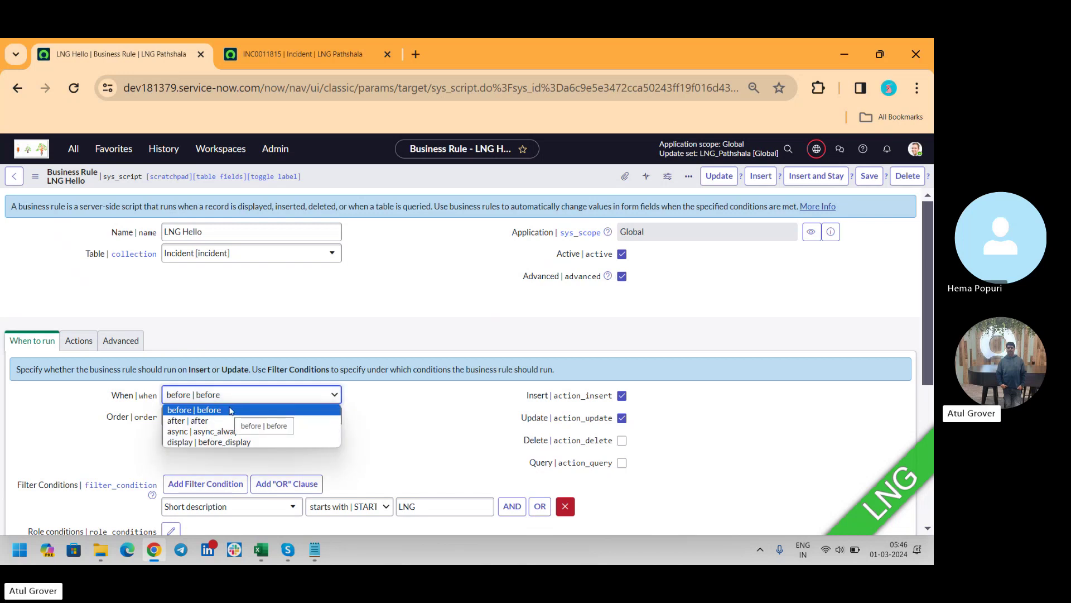
click(622, 418)
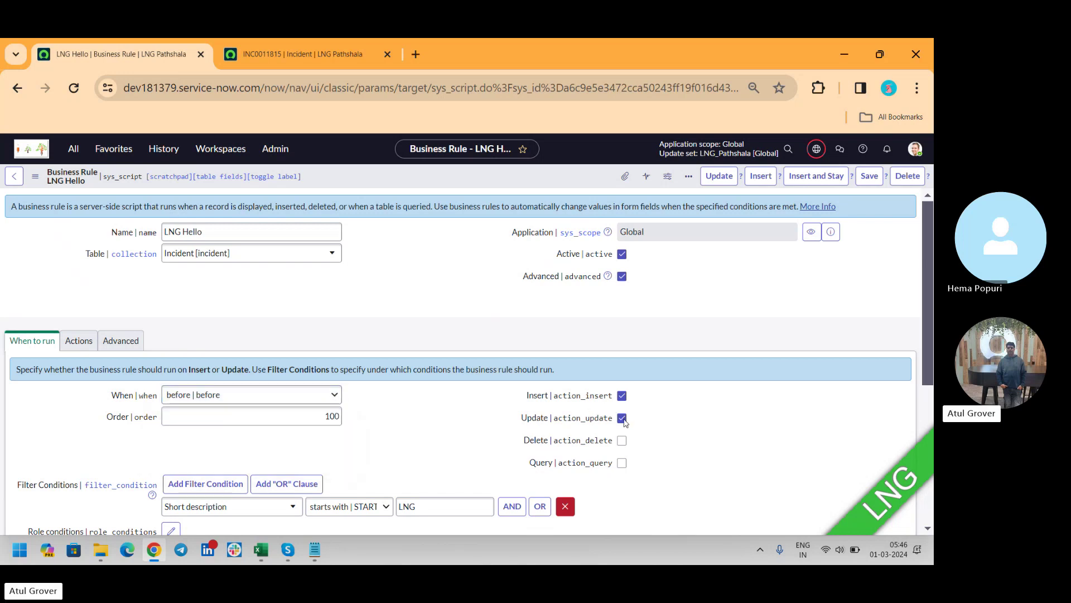
click(622, 418)
click(622, 396)
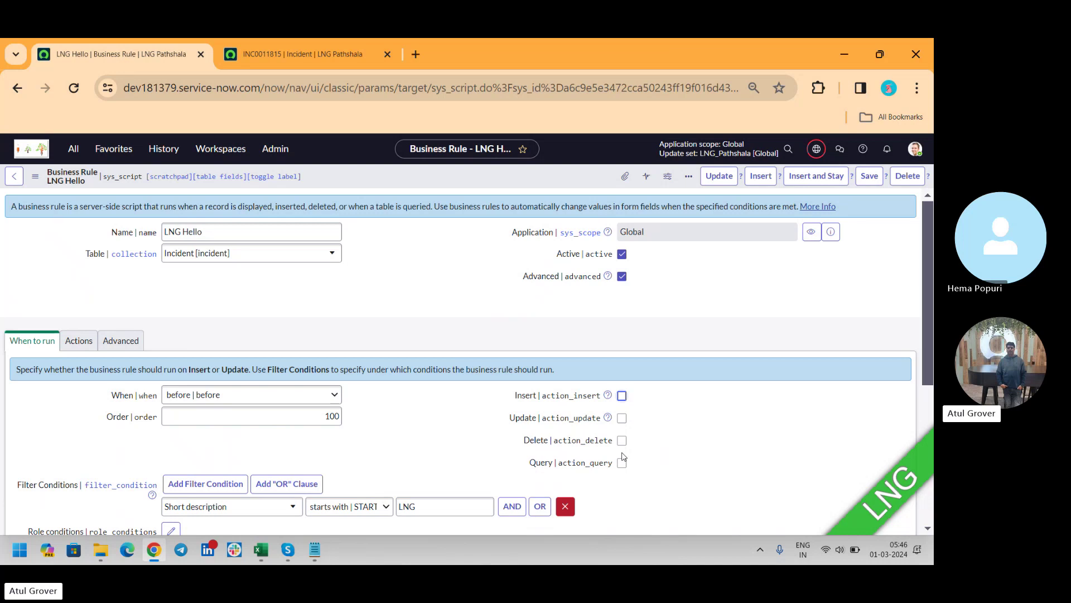
click(322, 54)
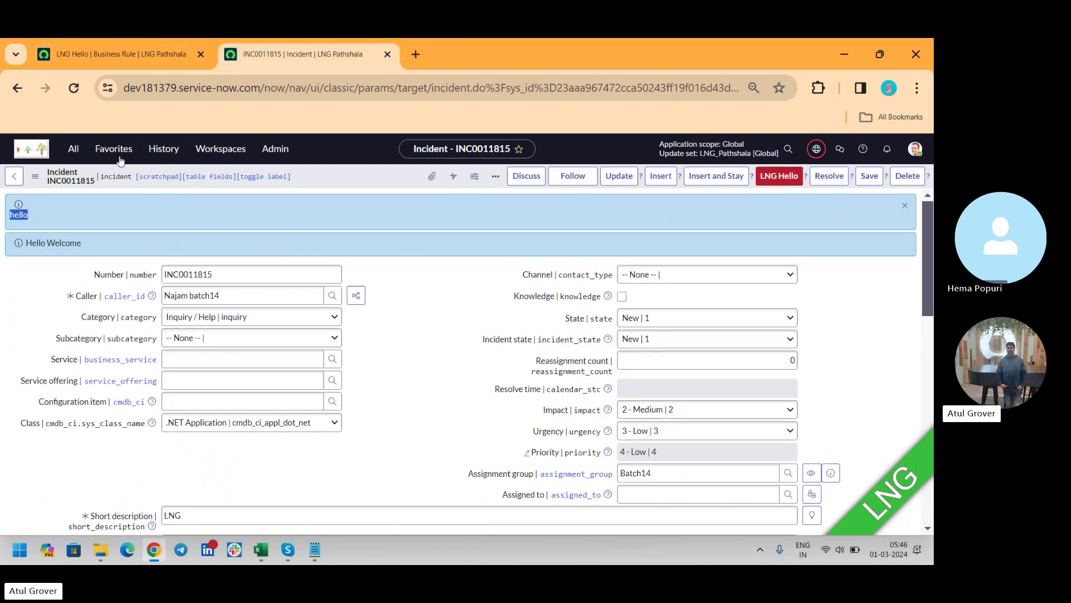
Step: Browse the All application navigator, then return to the LNG Hello business rule
click(74, 148)
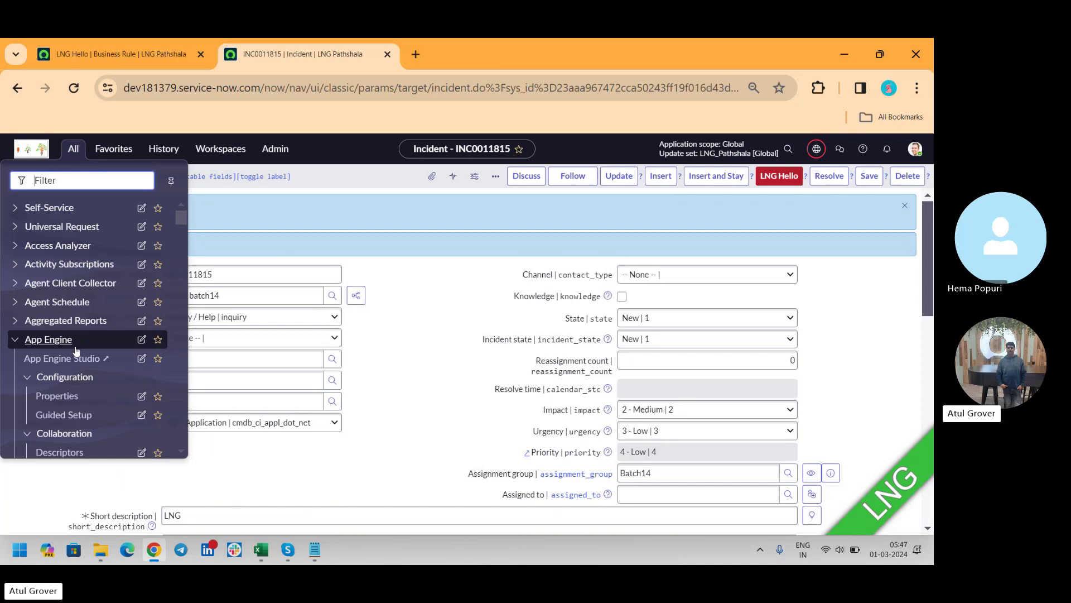
click(119, 54)
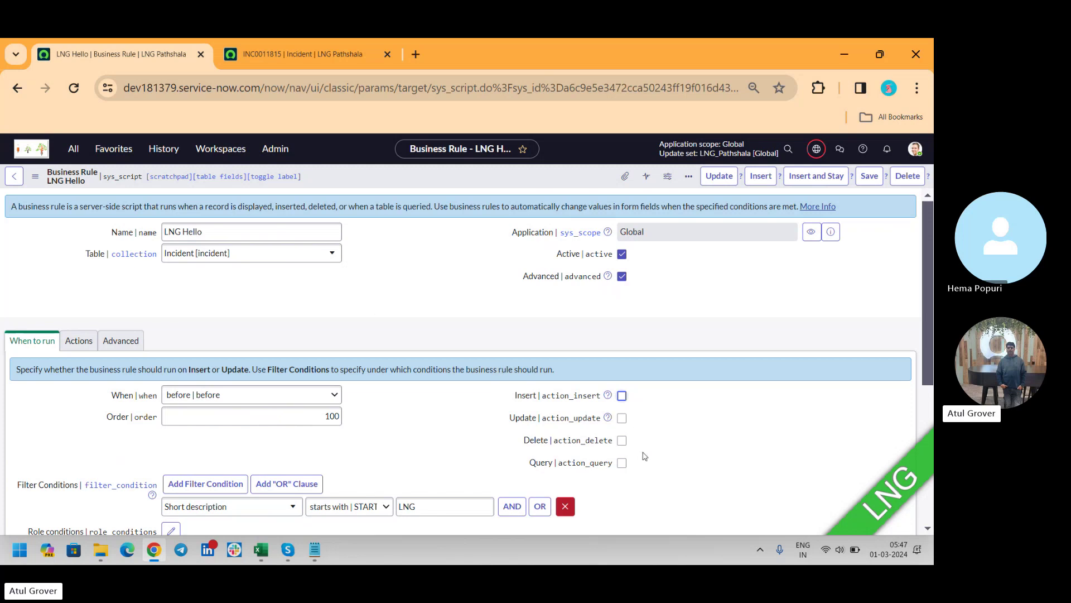
Step: Set the LNG Hello rule's When timing to 'after'
click(256, 399)
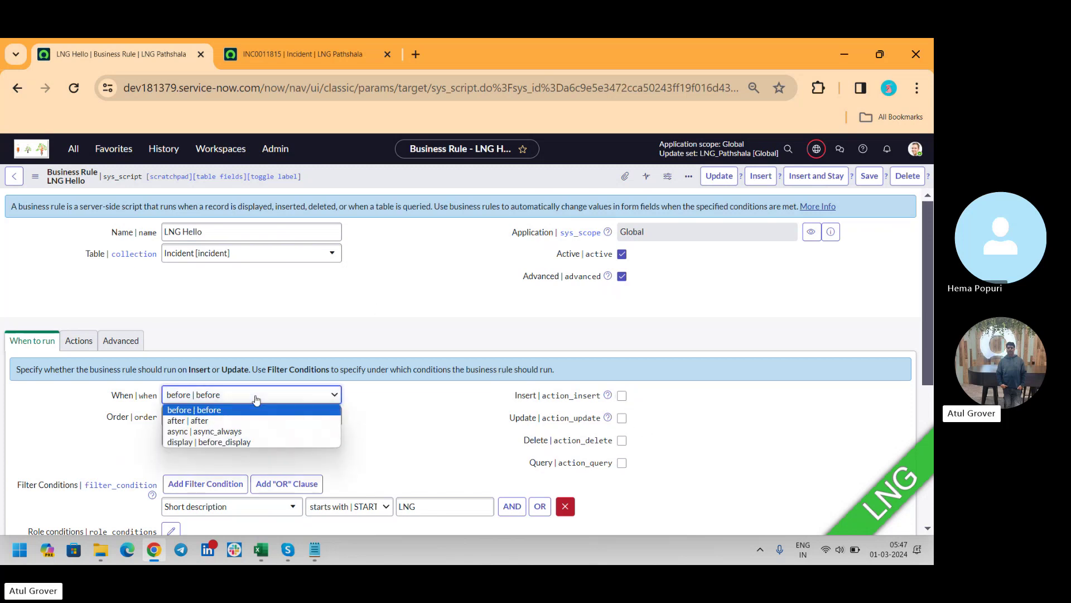
click(198, 419)
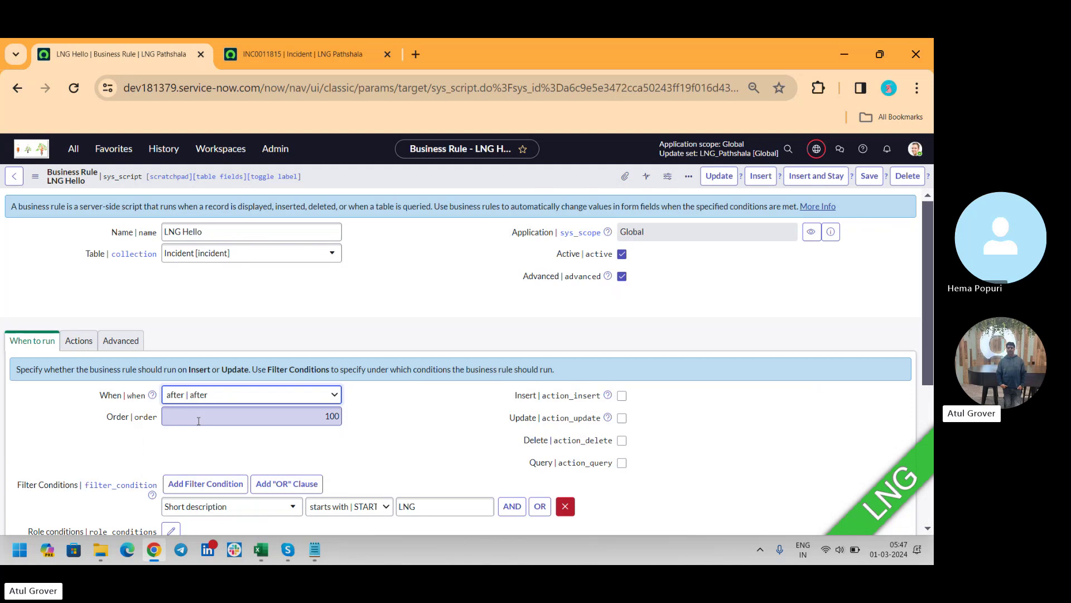
click(243, 394)
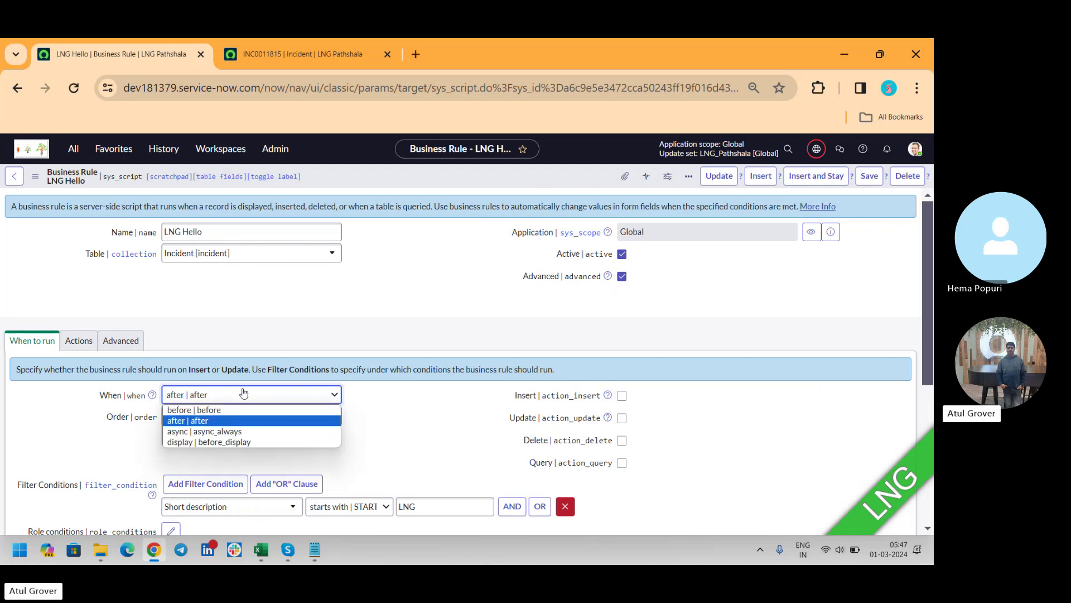
click(222, 410)
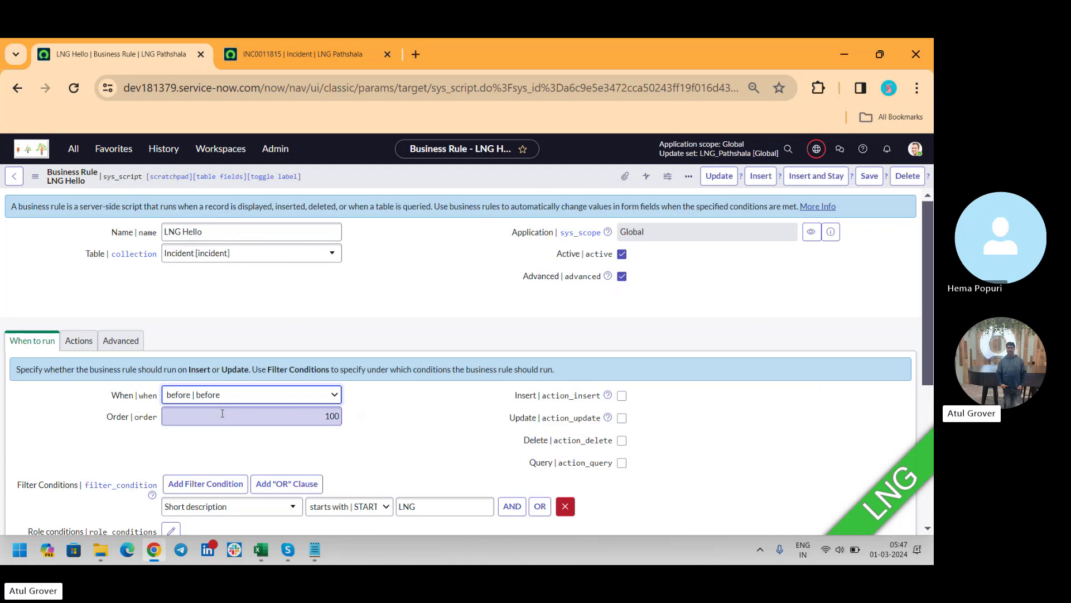
click(225, 397)
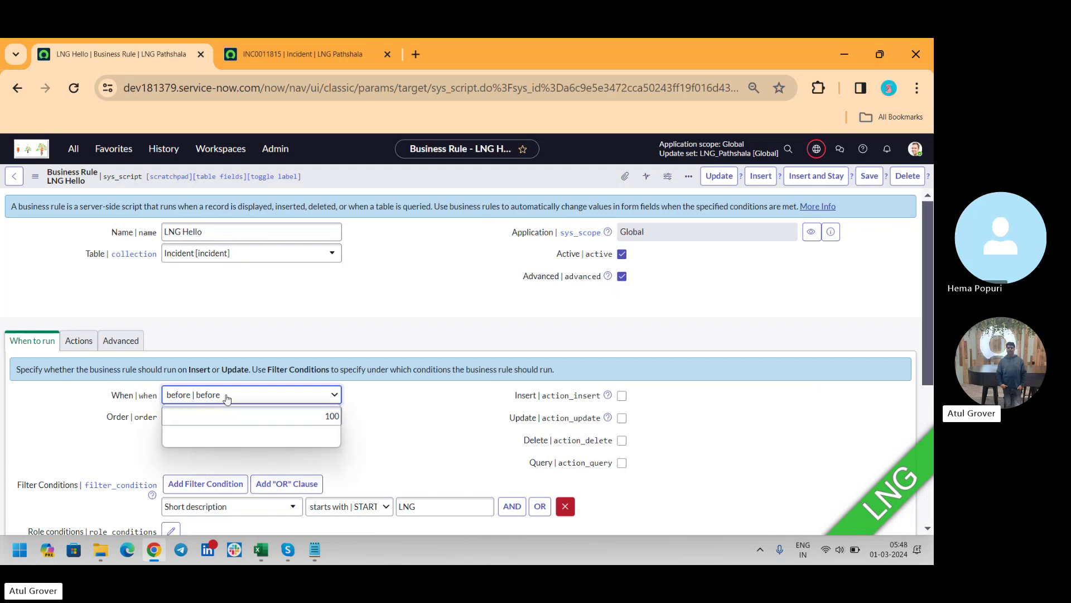
click(206, 421)
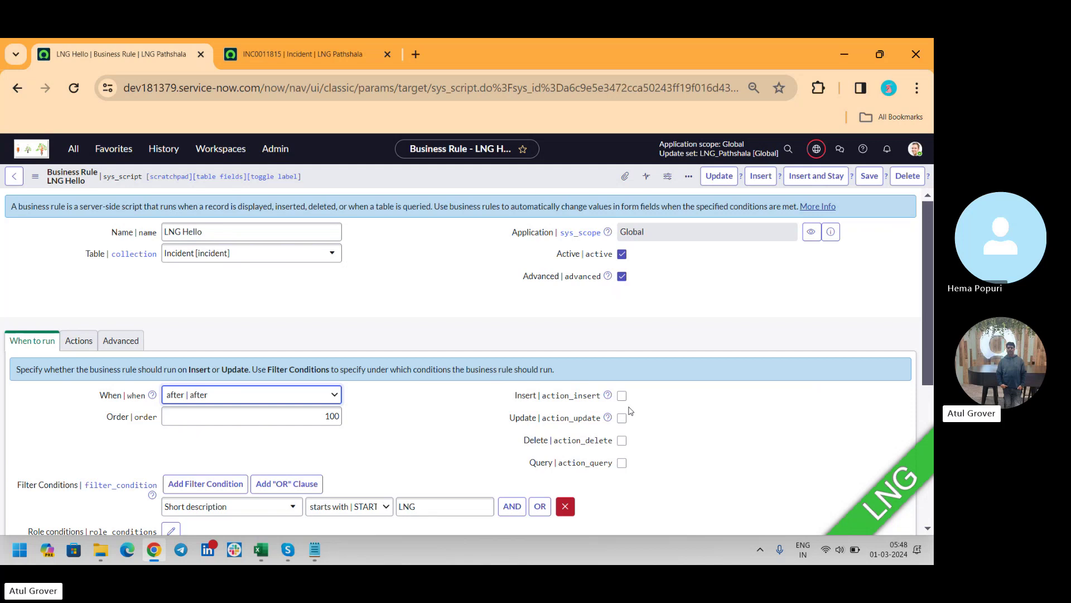
key(alt+Tab)
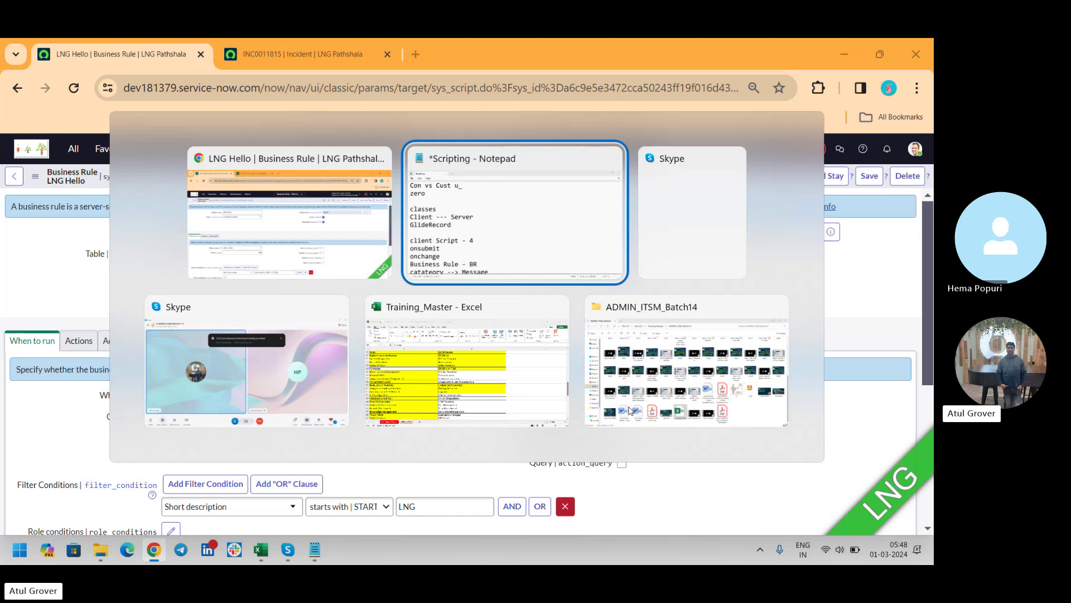
Step: Check the Skype call, then set the rule's When timing back to 'before'
key(alt+Tab)
key(alt+Tab)
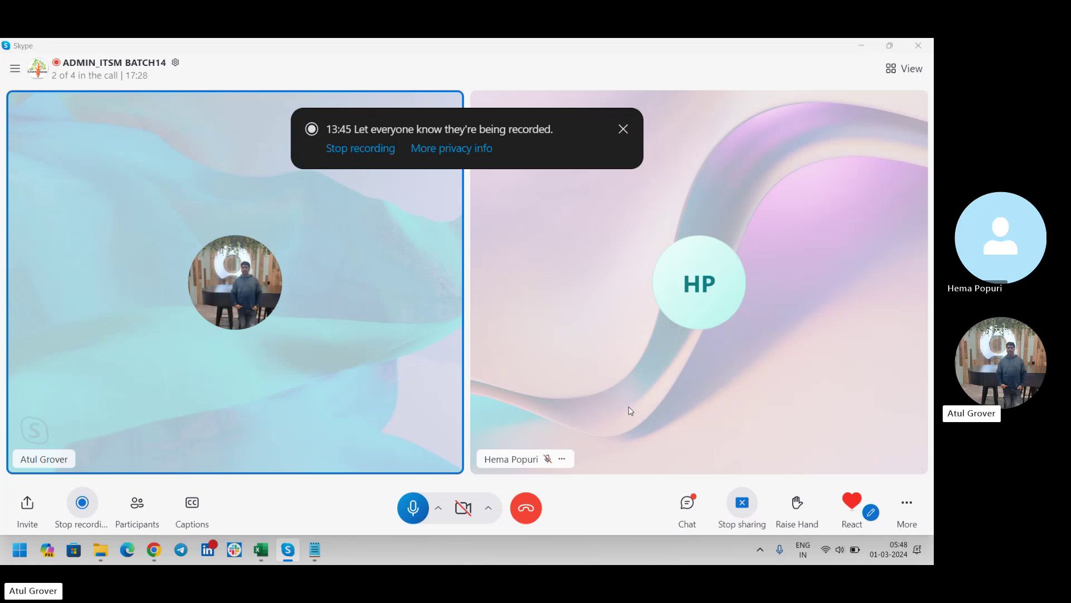
key(alt+Tab)
click(291, 395)
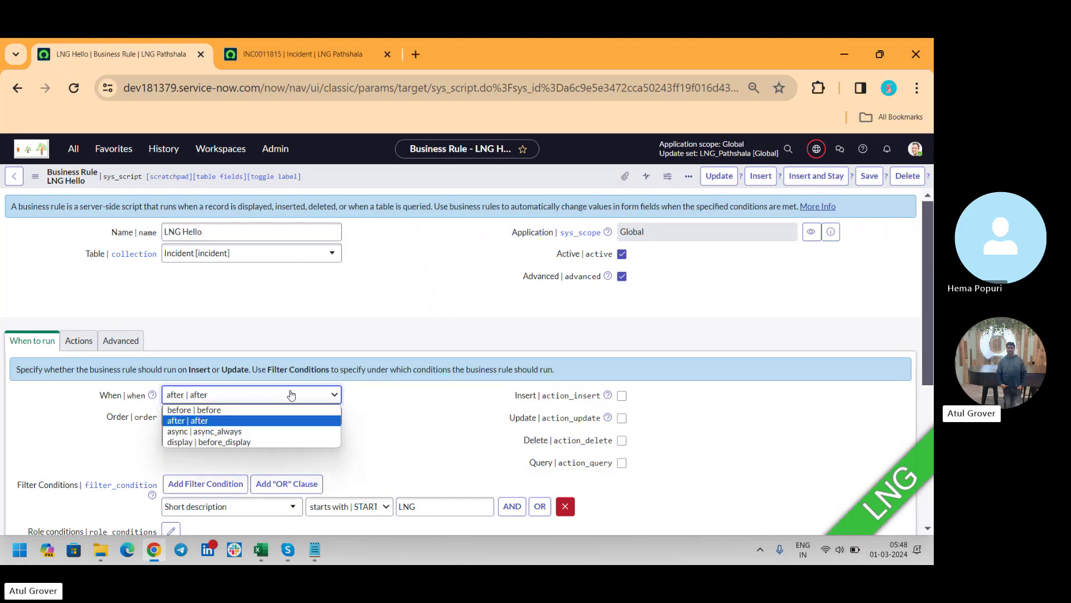
click(229, 410)
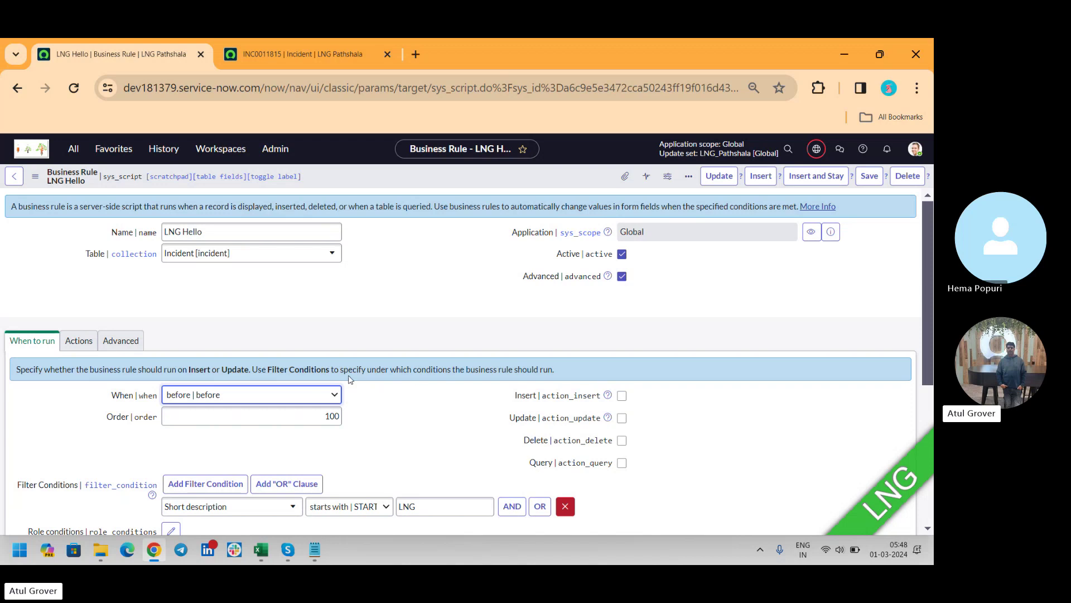
Step: Change the rule's When timing to 'after | after'
click(300, 395)
click(235, 421)
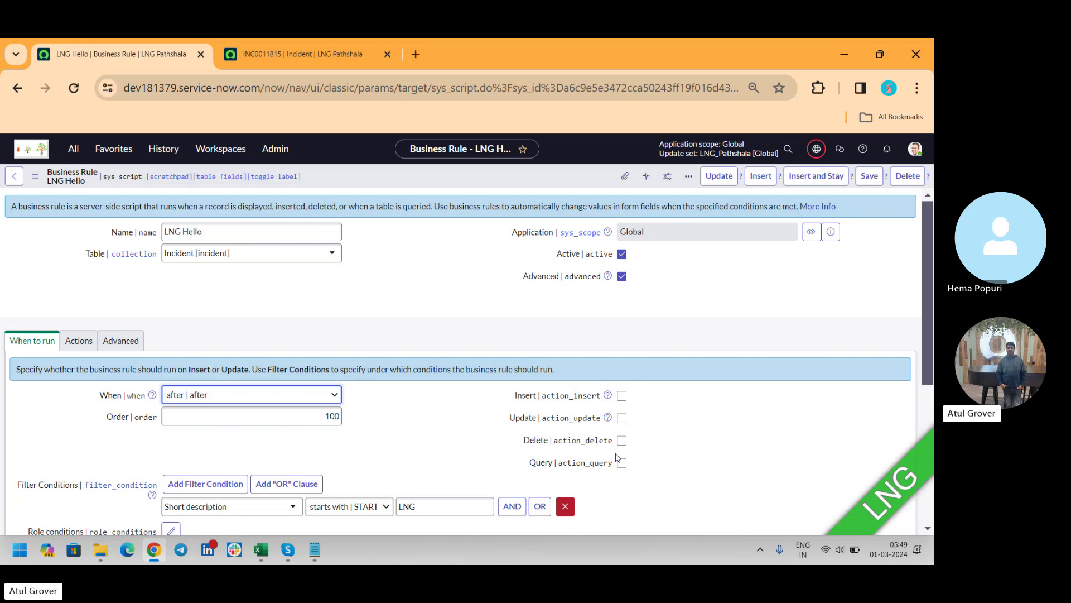
Step: Turn off Advanced on the LNG Hello business rule and save it
click(622, 277)
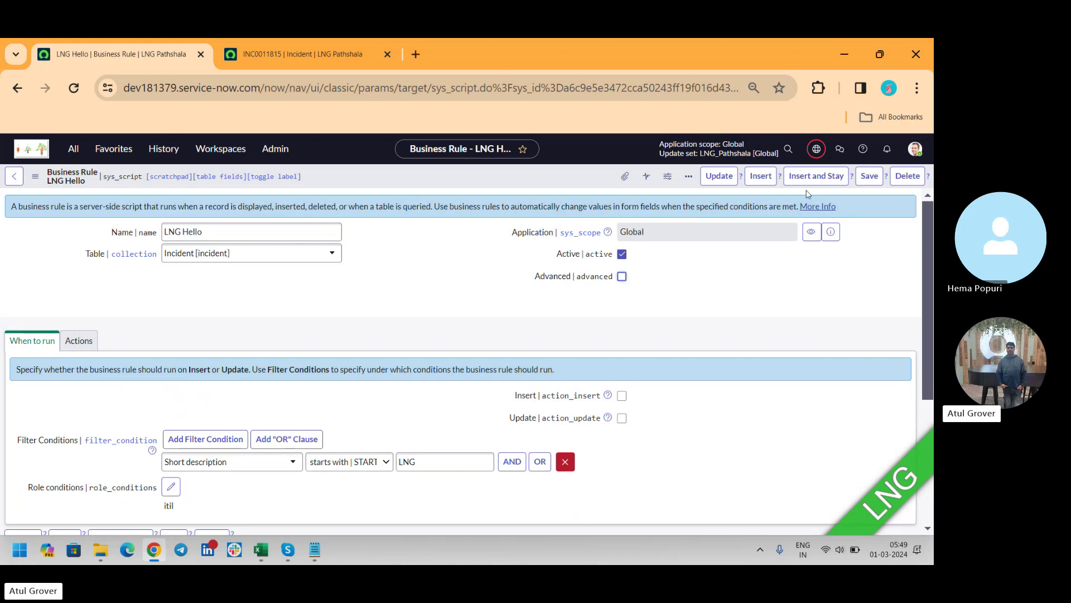
click(869, 175)
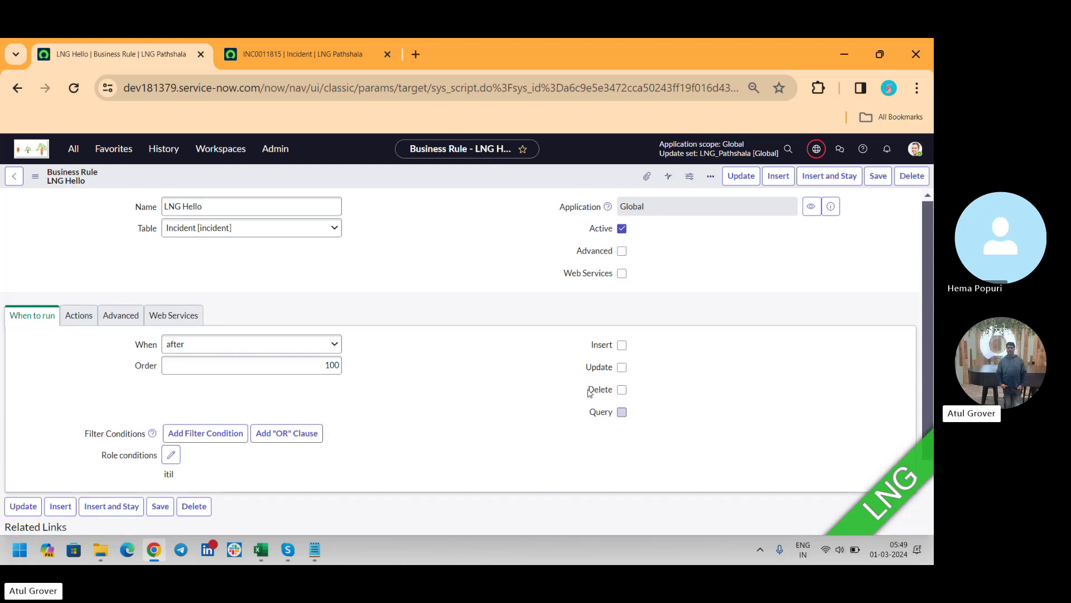
Step: Show technical field names beside the labels and re-enable Advanced on the rule
drag(611, 394, 623, 422)
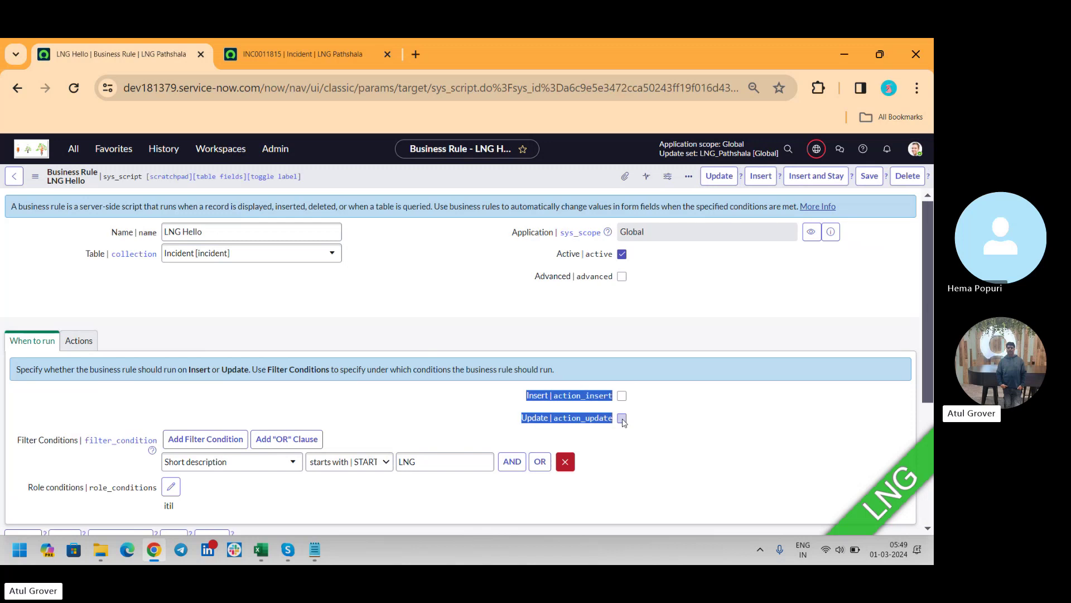
key(ctrl+shift+l)
click(621, 276)
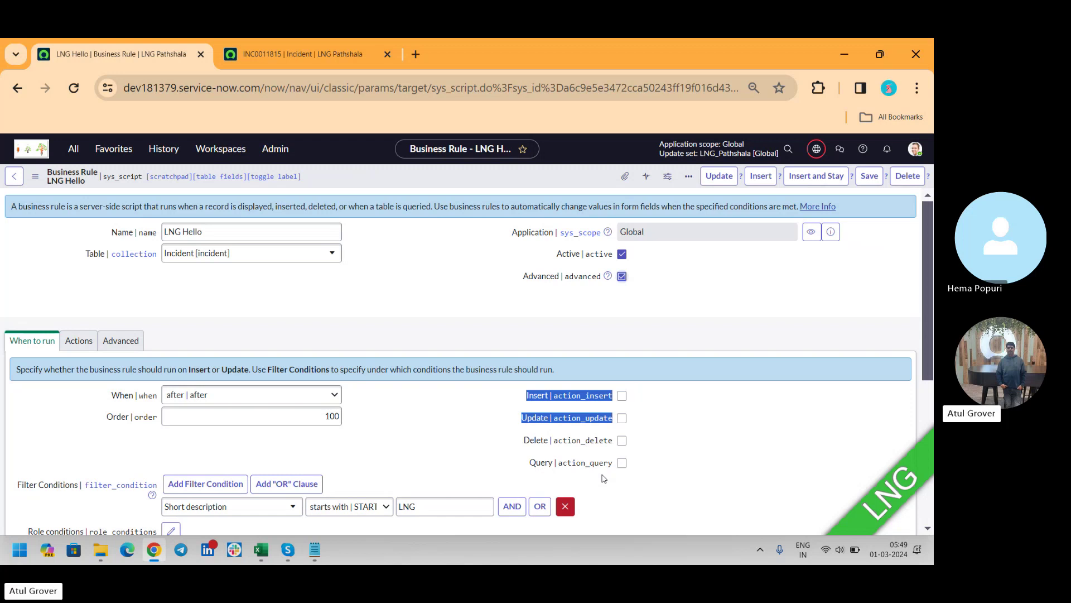
click(365, 435)
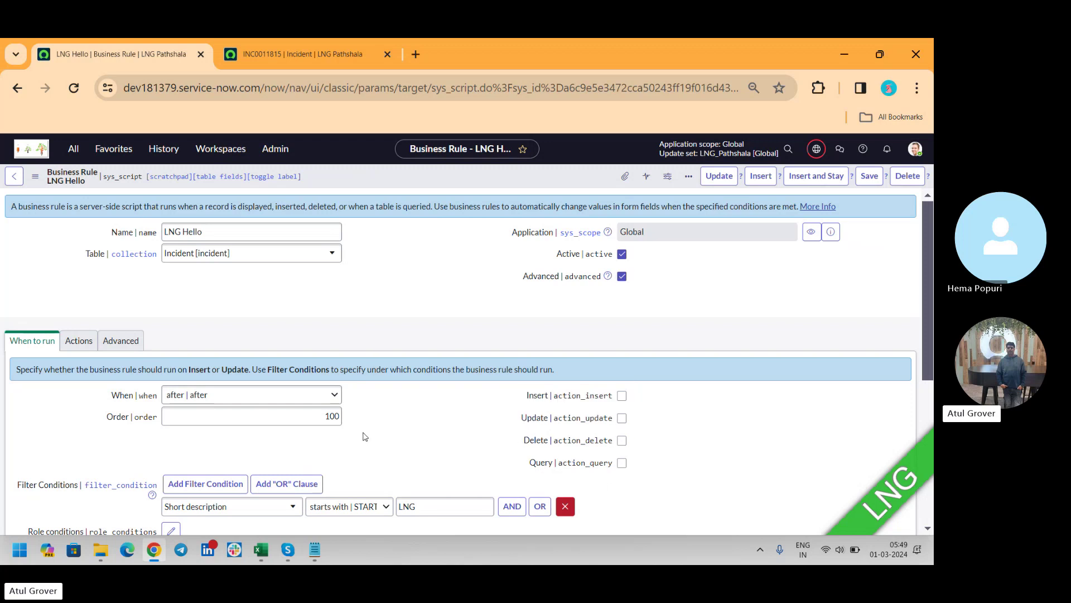
click(132, 337)
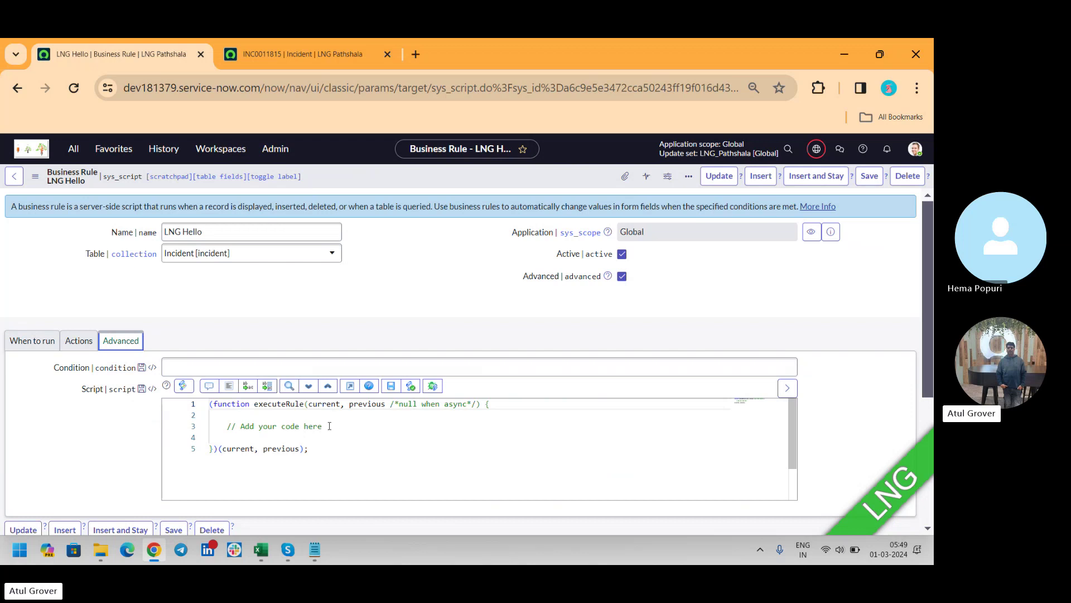
click(306, 371)
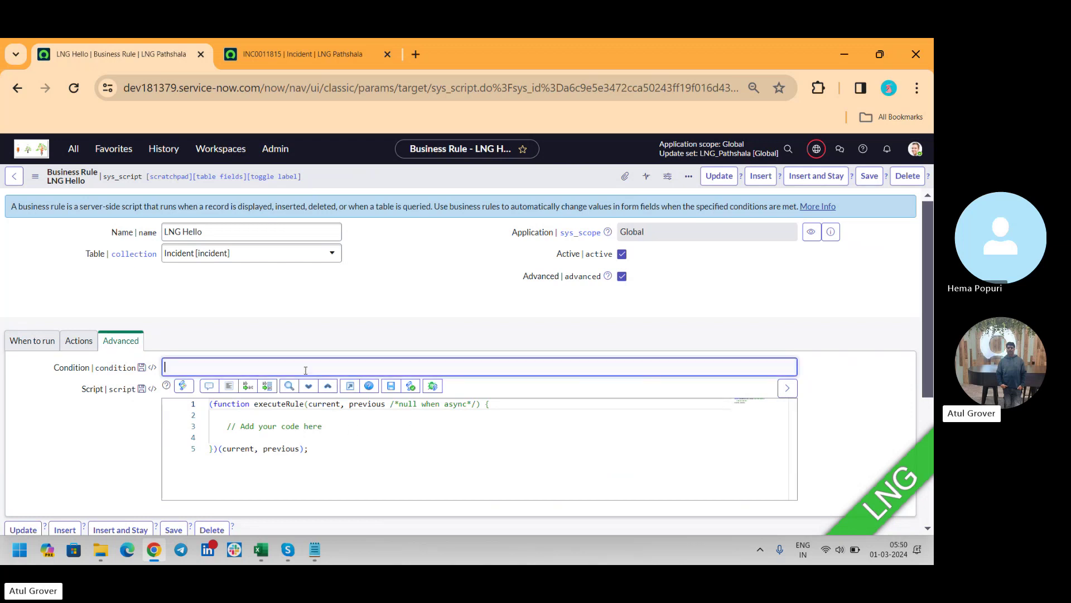
click(331, 434)
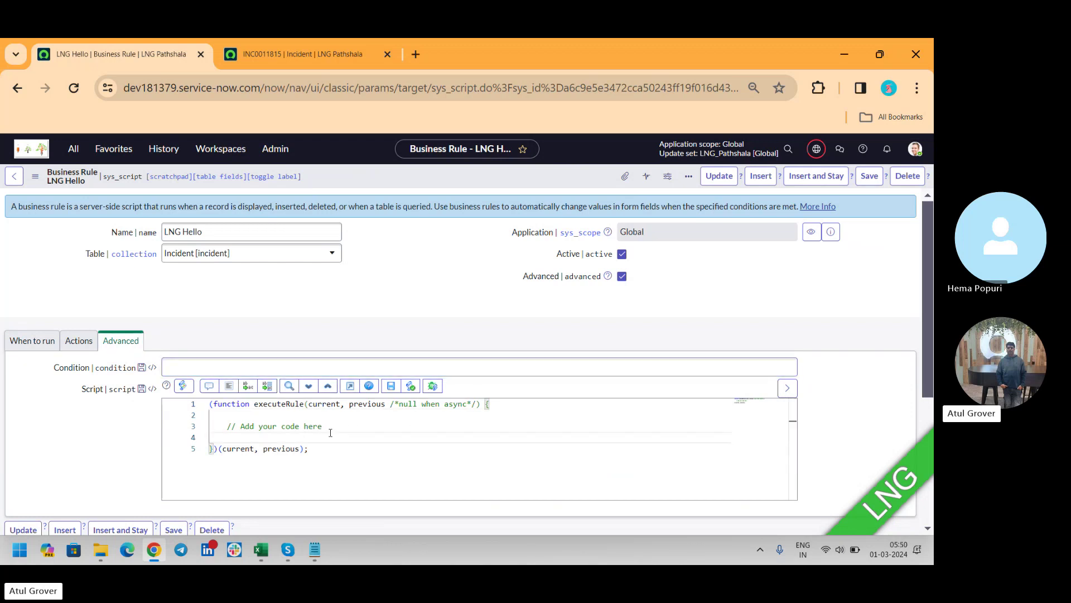
text(gs.)
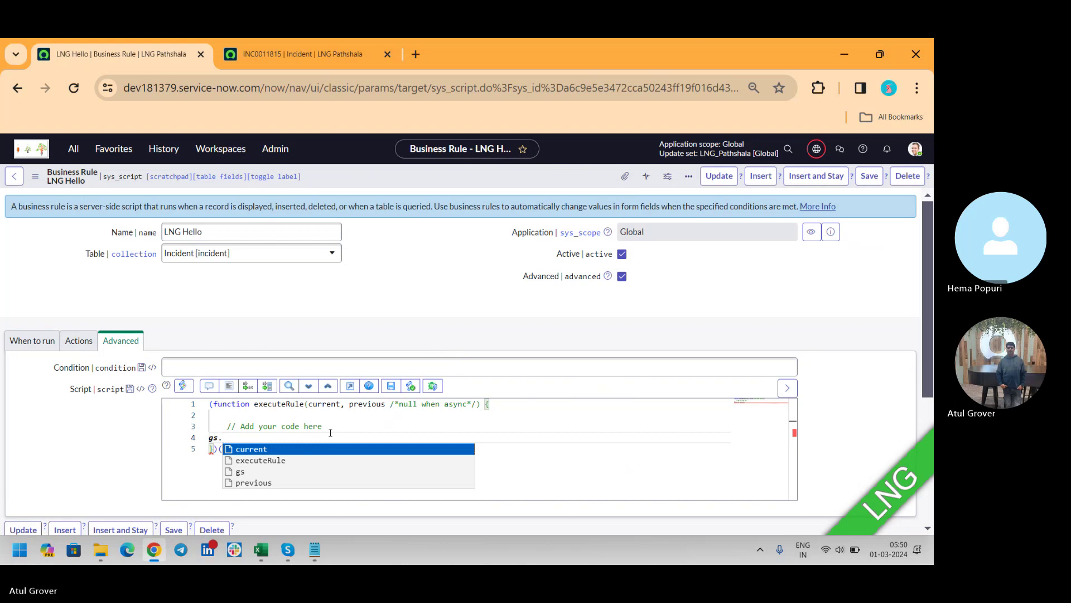
text(ste)
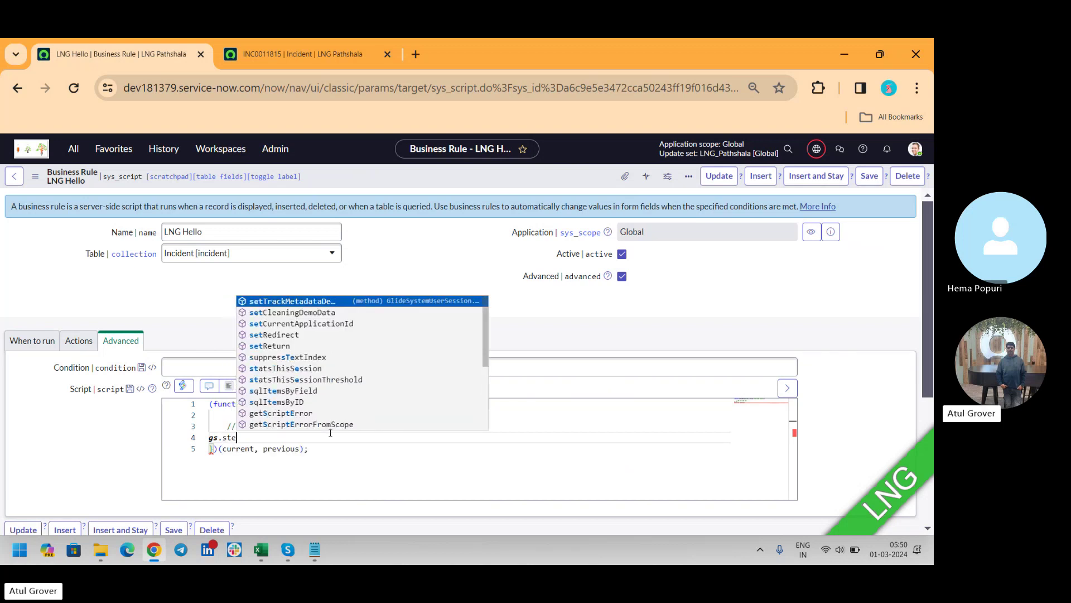
key(BackSpace)
key(BackSpace)
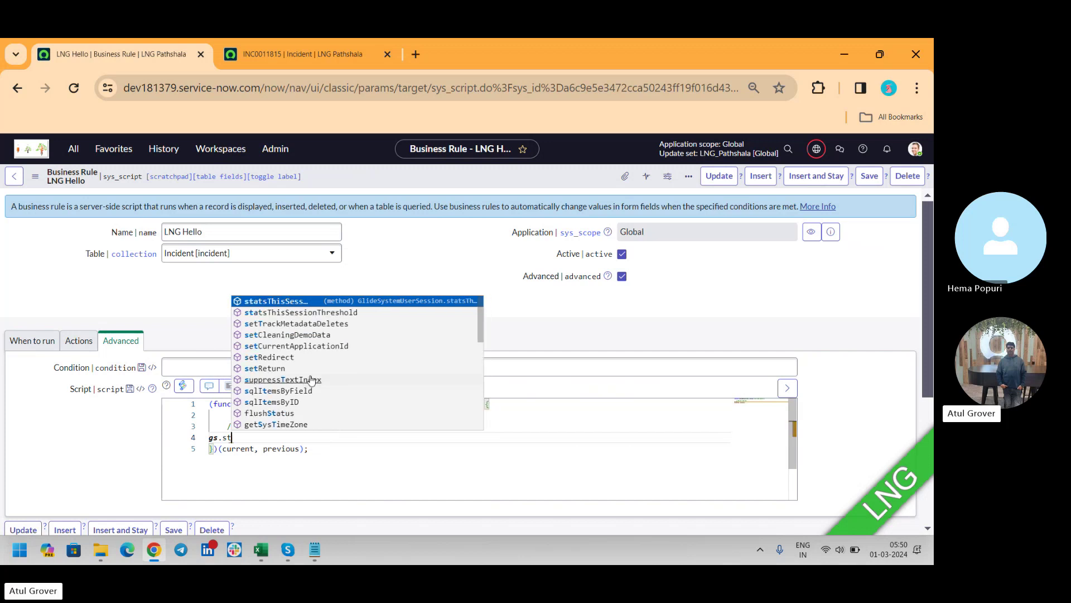
text(etV)
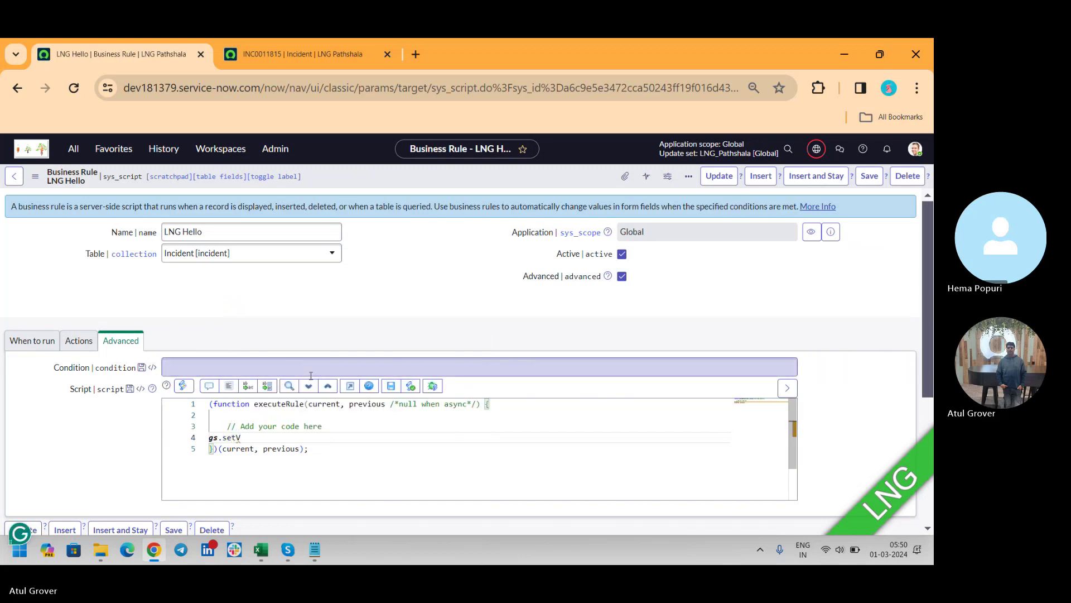
key(BackSpace)
key(BackSpace)
key(BackSpace)
key(BackSpace)
key(BackSpace)
key(BackSpace)
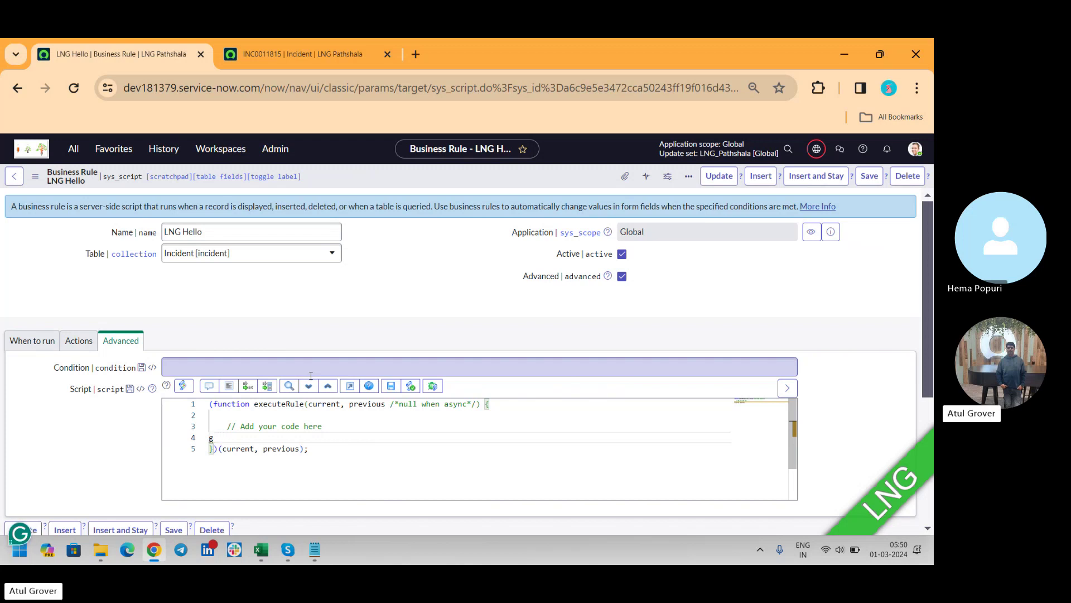
key(BackSpace)
click(32, 340)
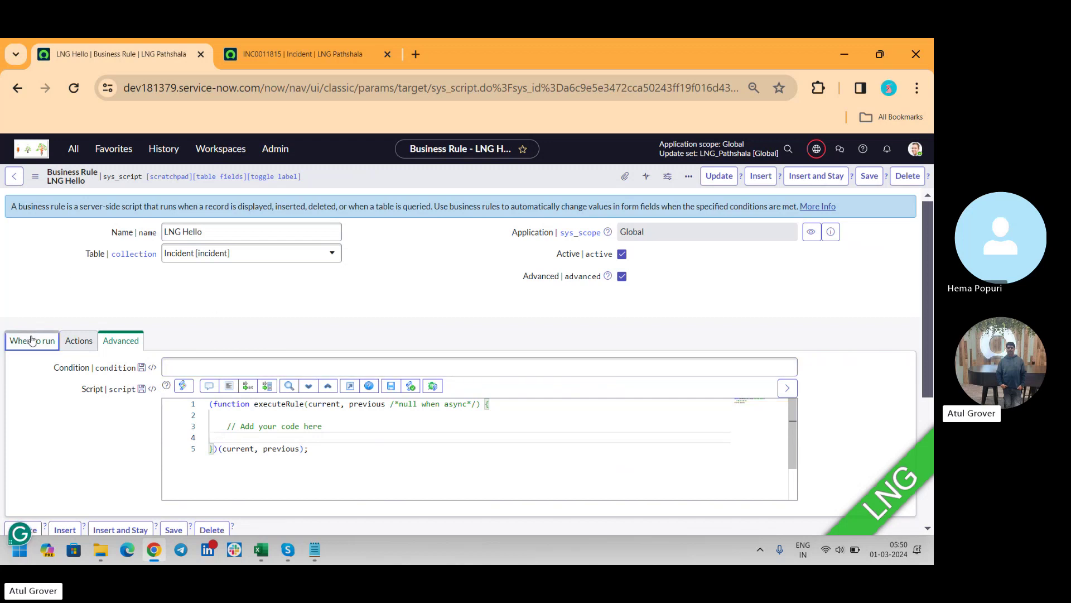
Step: Set the rule's When to display (before_display), after briefly choosing async
click(318, 397)
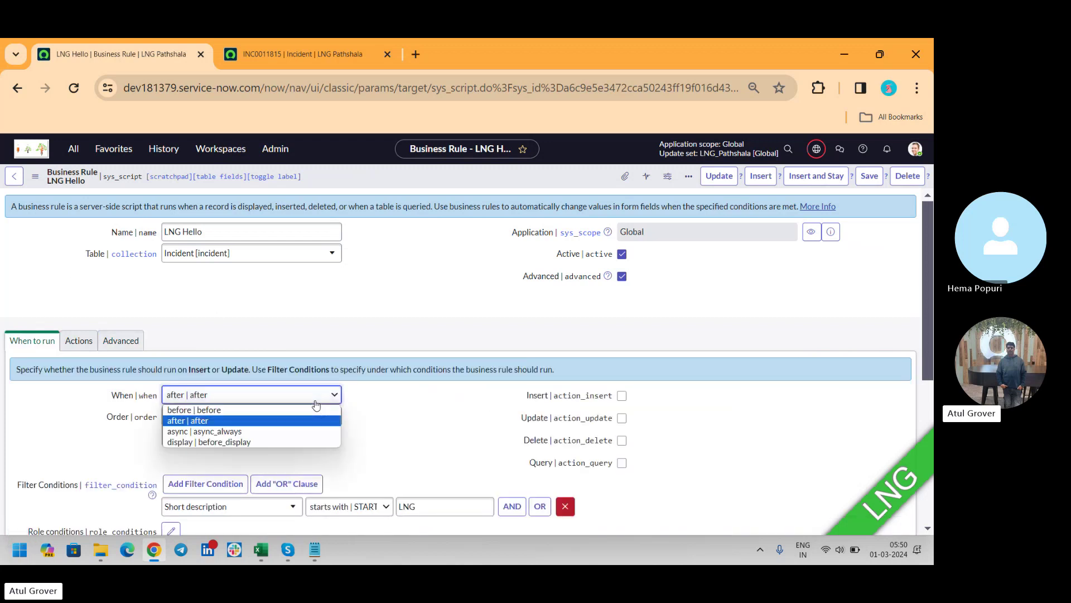
click(238, 432)
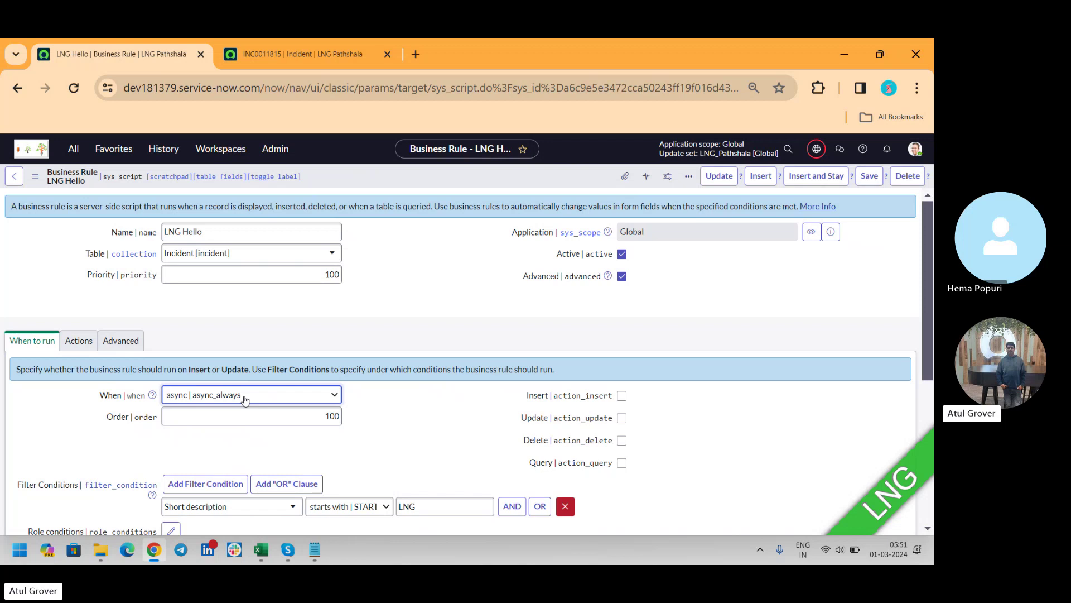
click(245, 397)
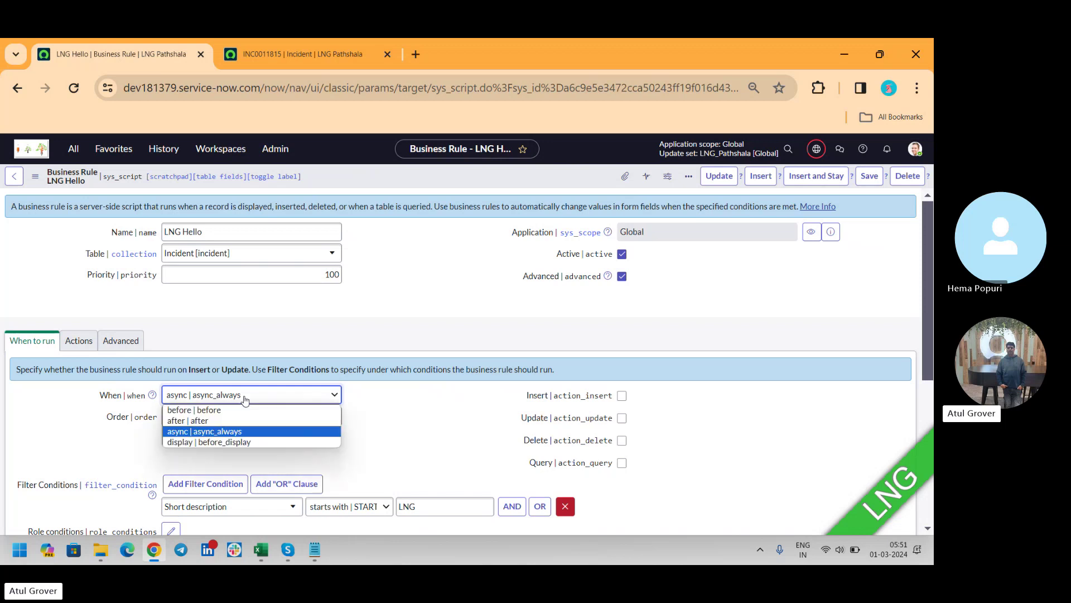
click(717, 422)
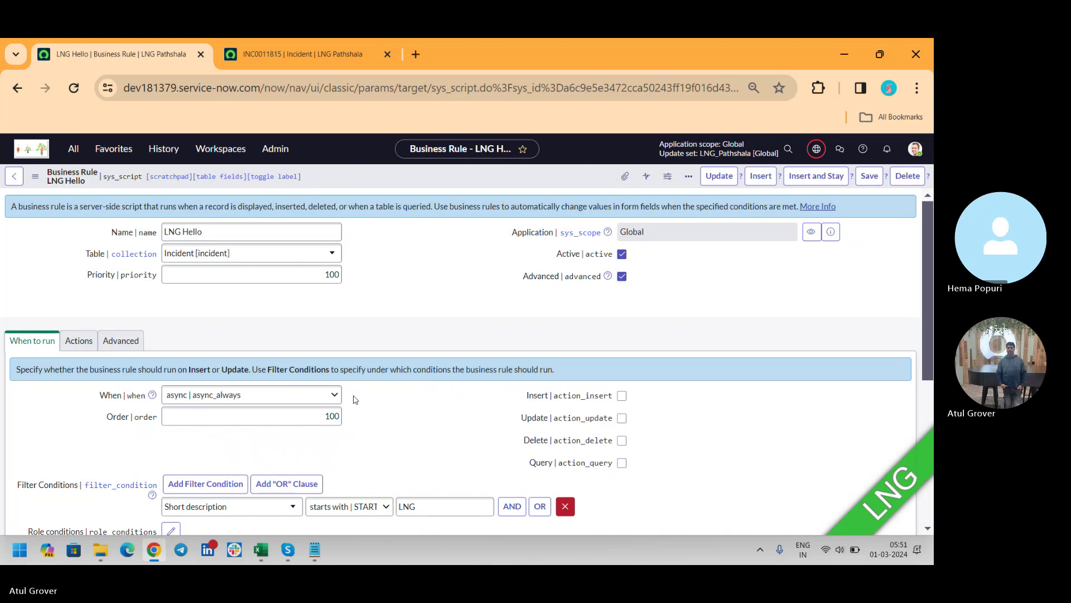
click(318, 393)
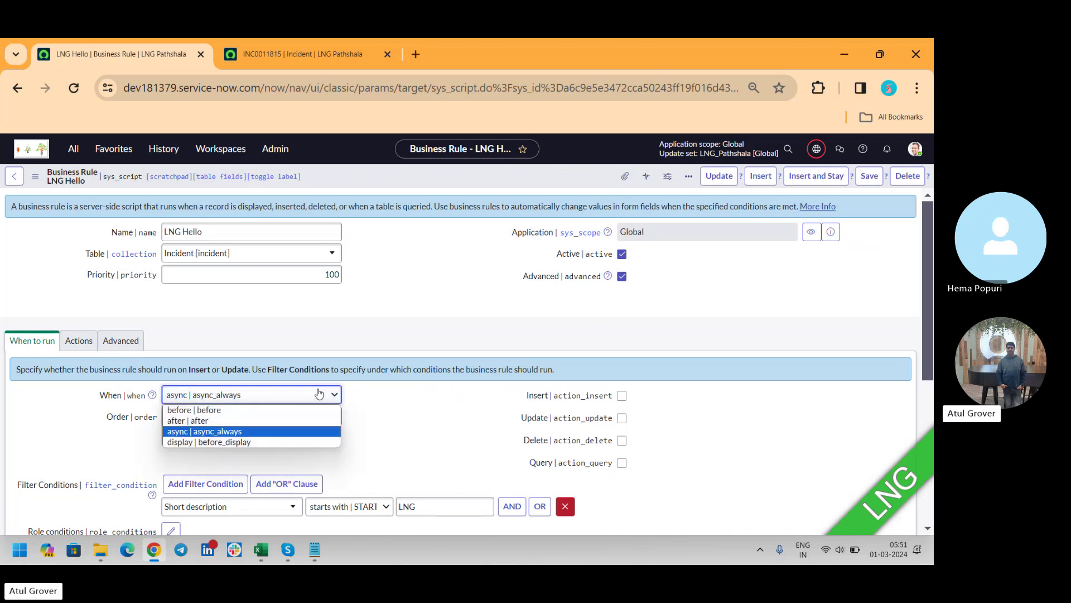
click(243, 442)
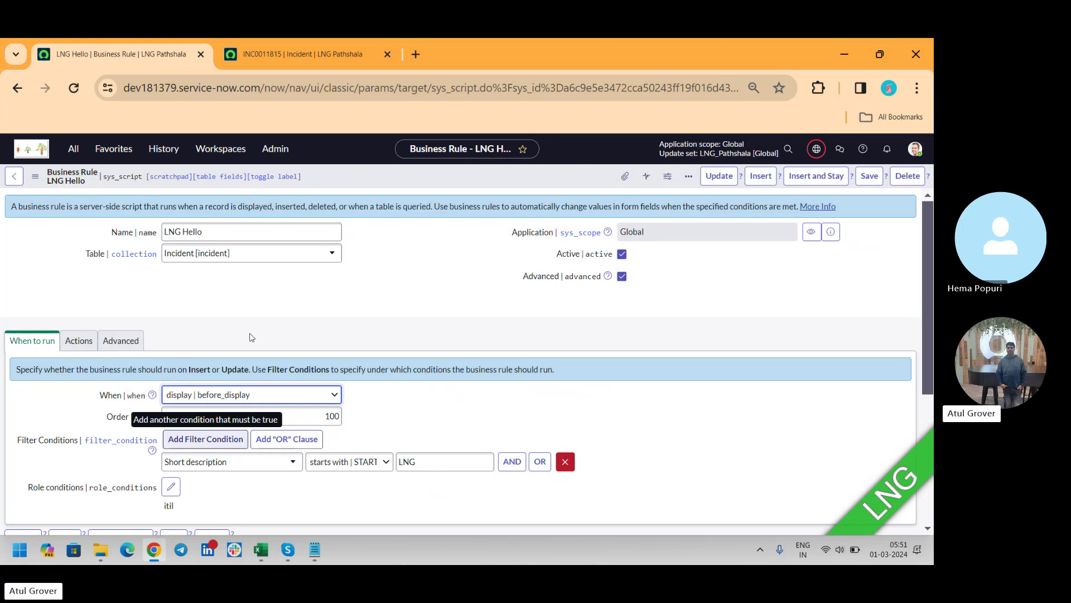
Step: In the incident tab, filter the navigator for 'incide' and open an Incident list
click(296, 52)
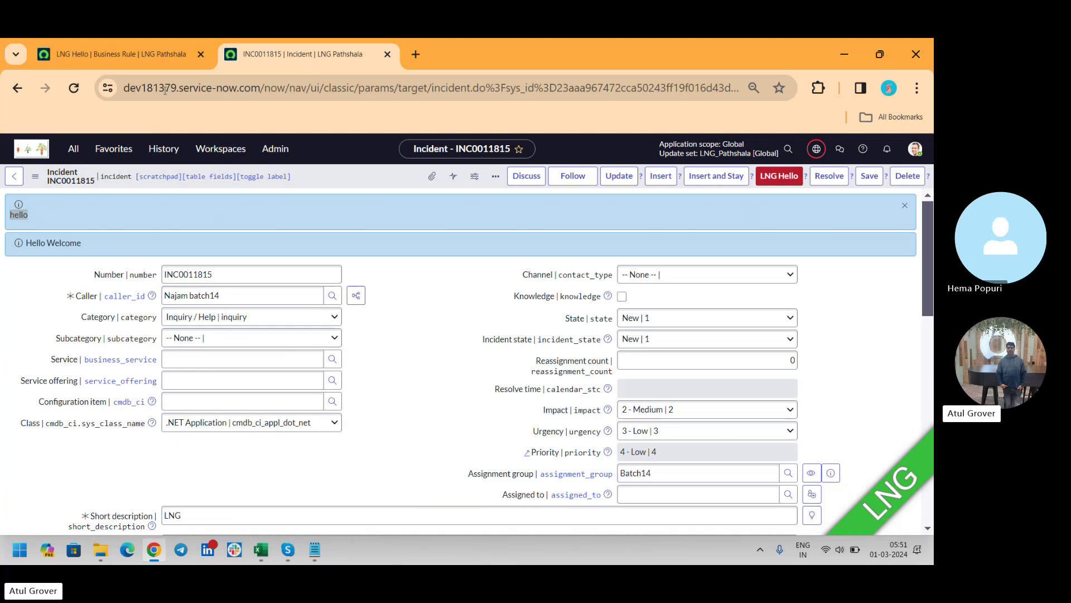
click(73, 148)
text(inc)
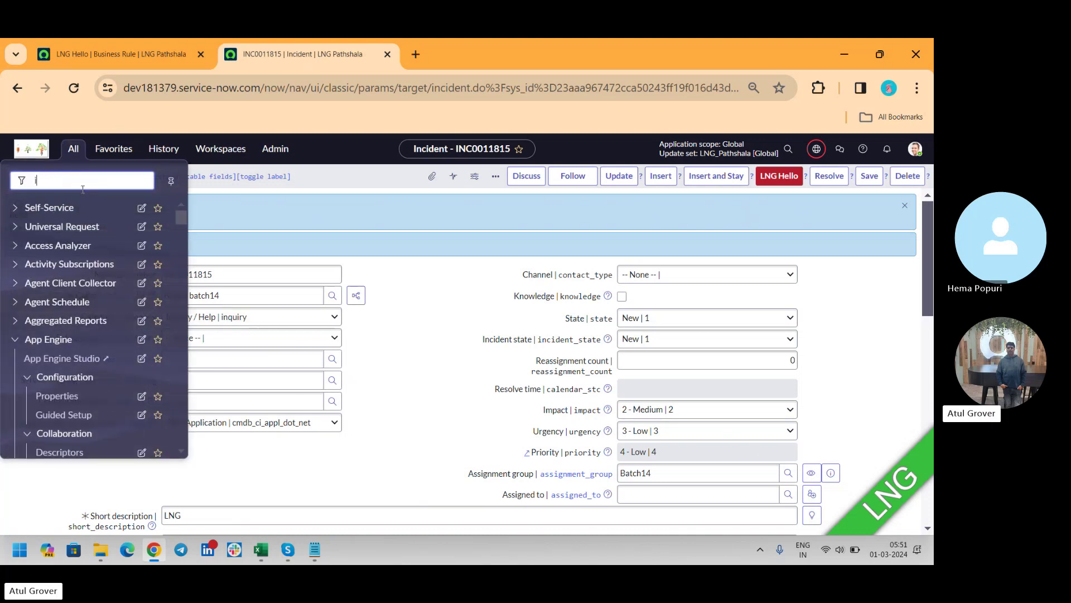
text(ide)
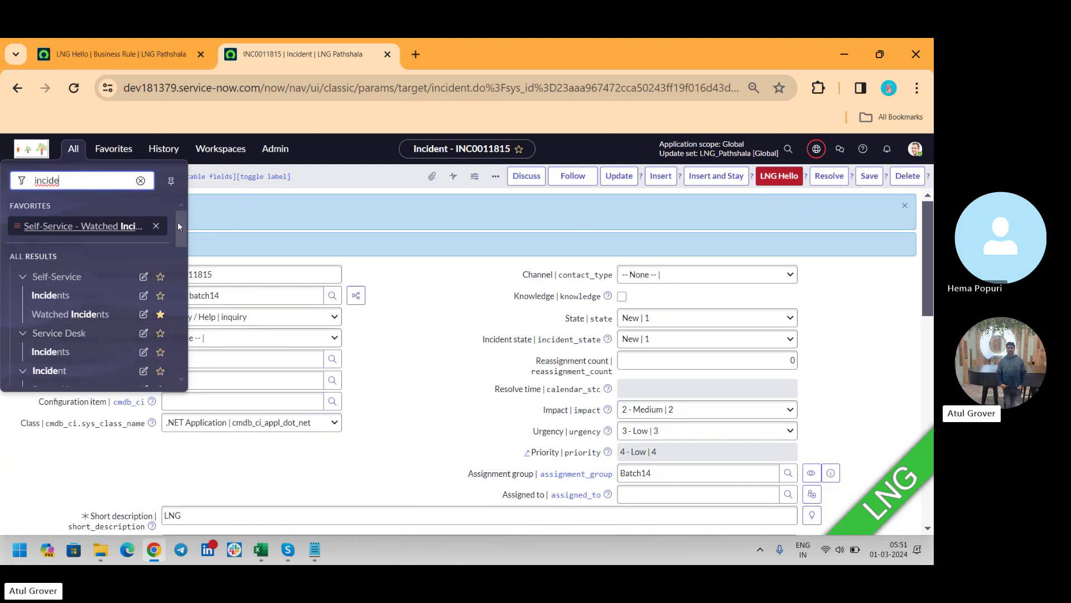
drag(179, 222, 178, 247)
click(63, 276)
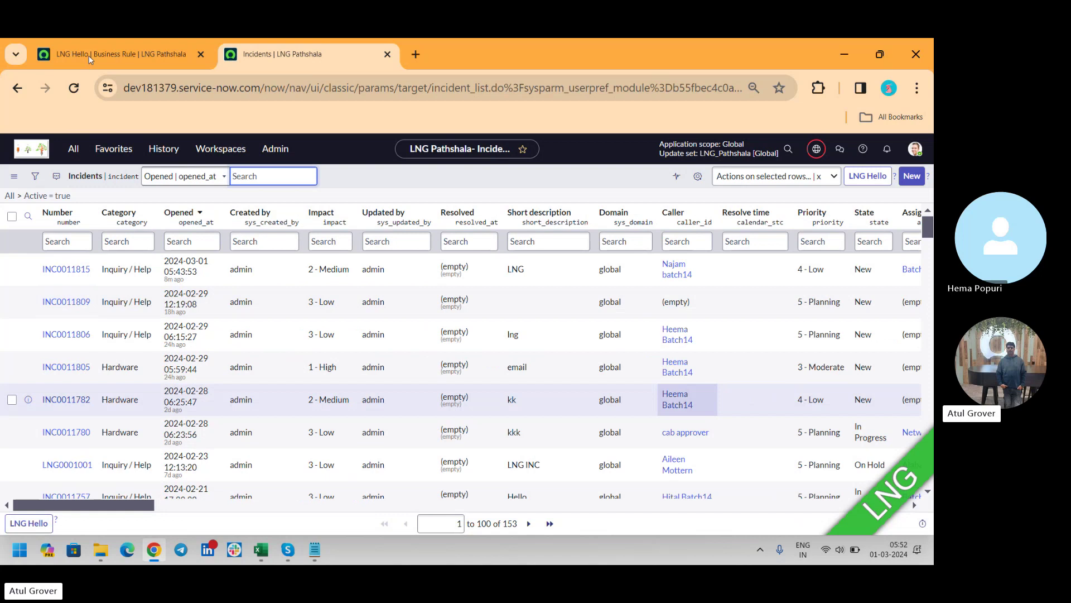
Step: Return to the LNG Hello business rule tab
key(ctrl+shift+Tab)
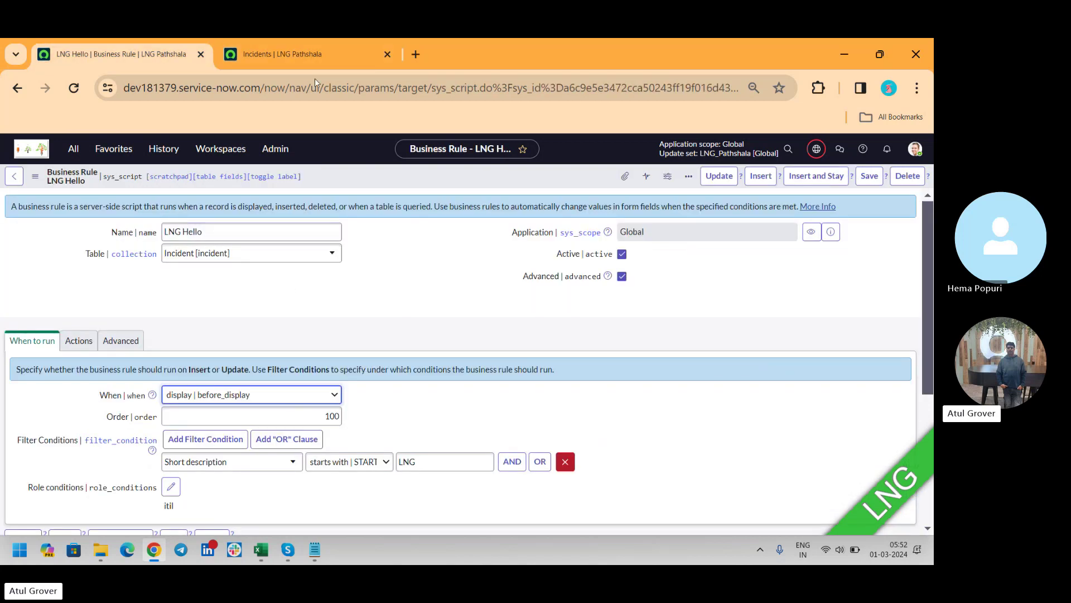
click(279, 55)
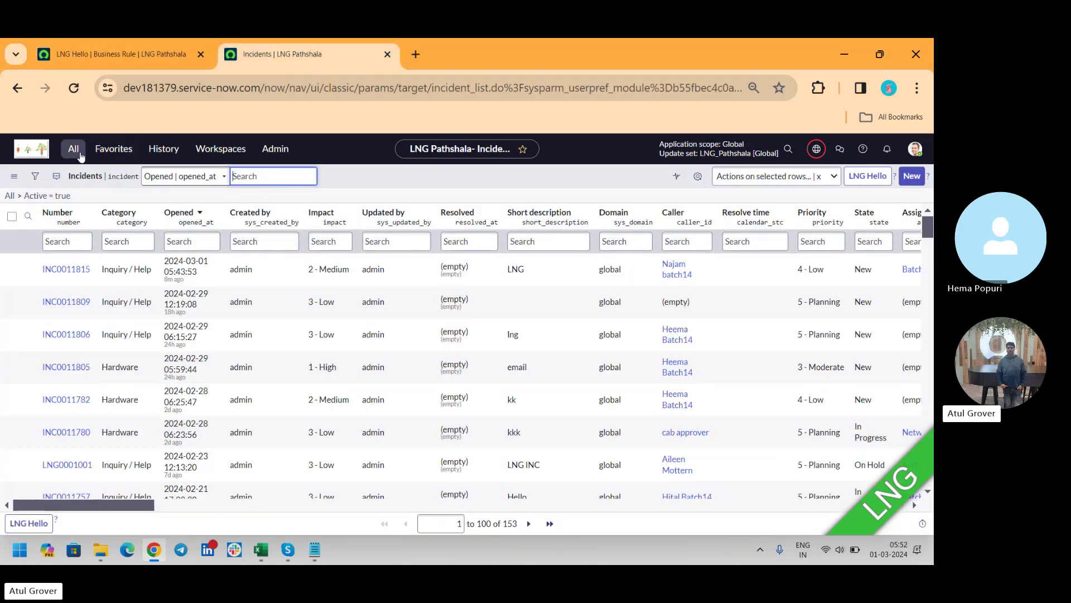
click(74, 149)
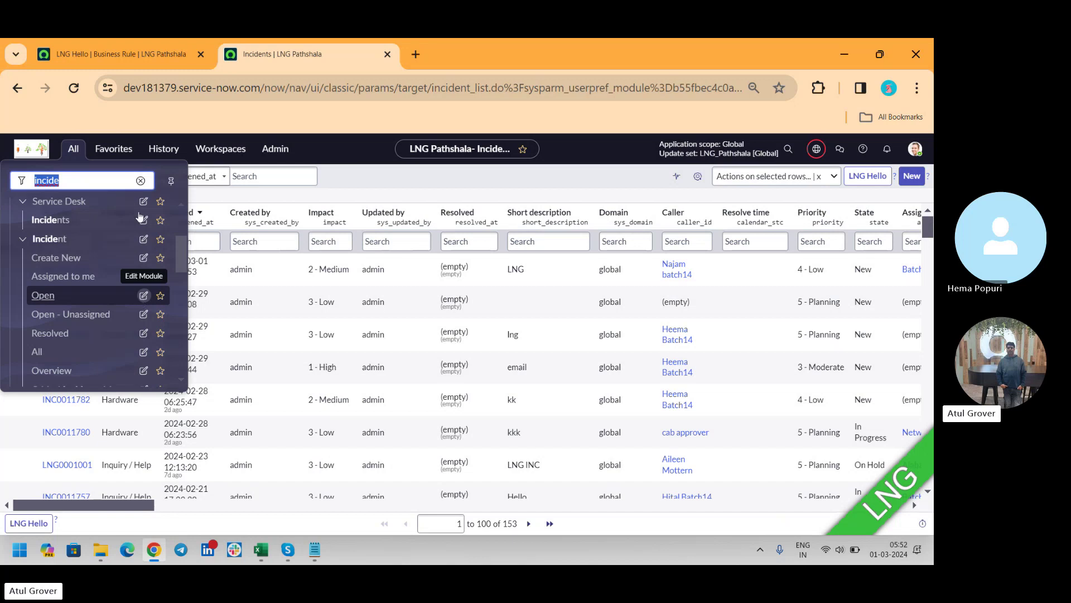
click(111, 53)
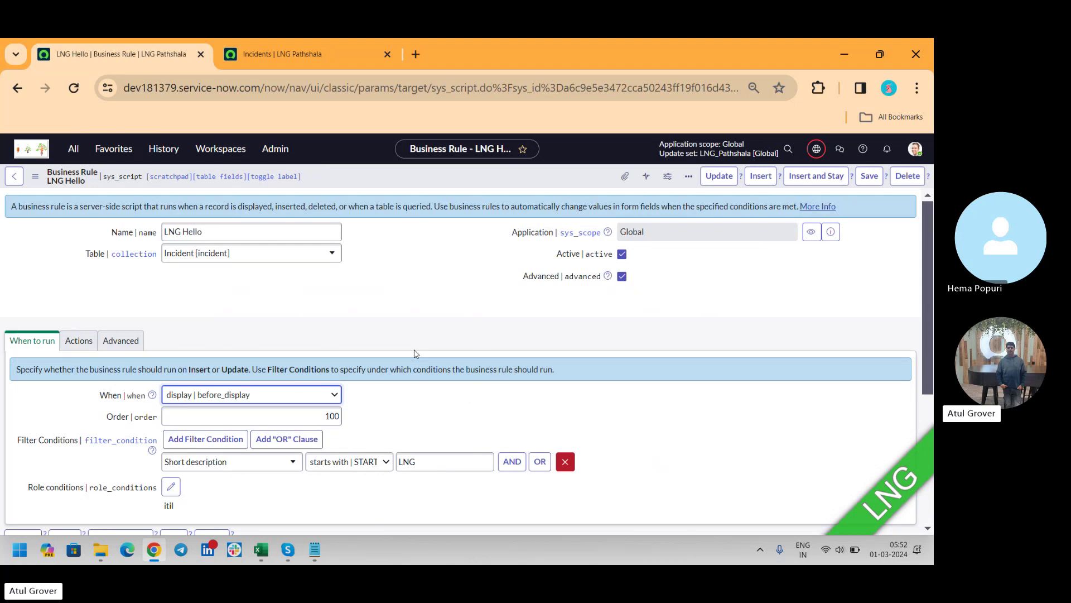
Step: Review the Advanced and Actions tabs, then set When to 'before' on When to run
click(117, 349)
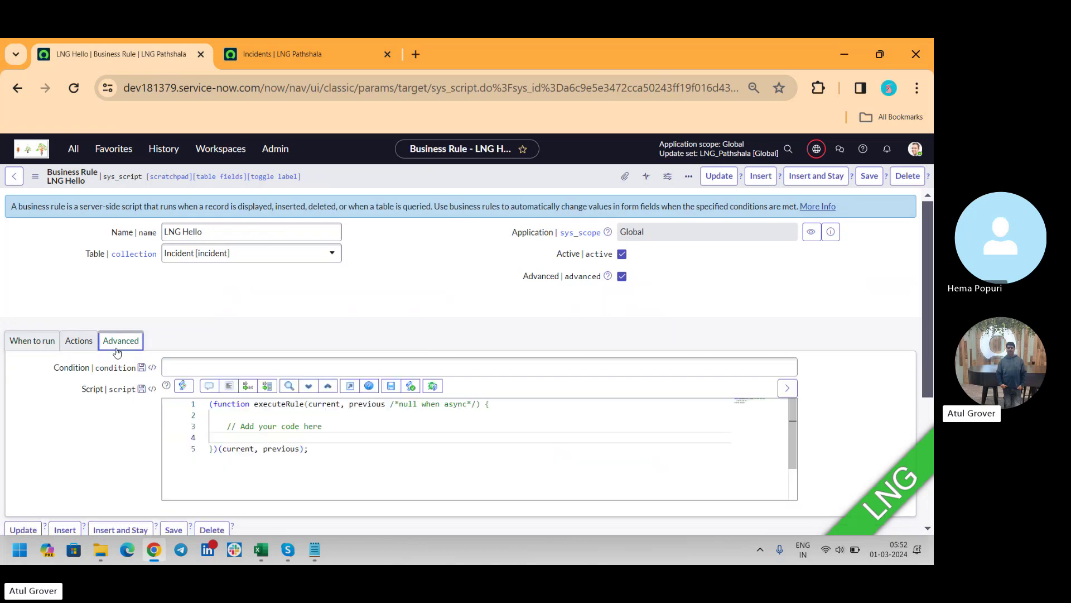
click(77, 341)
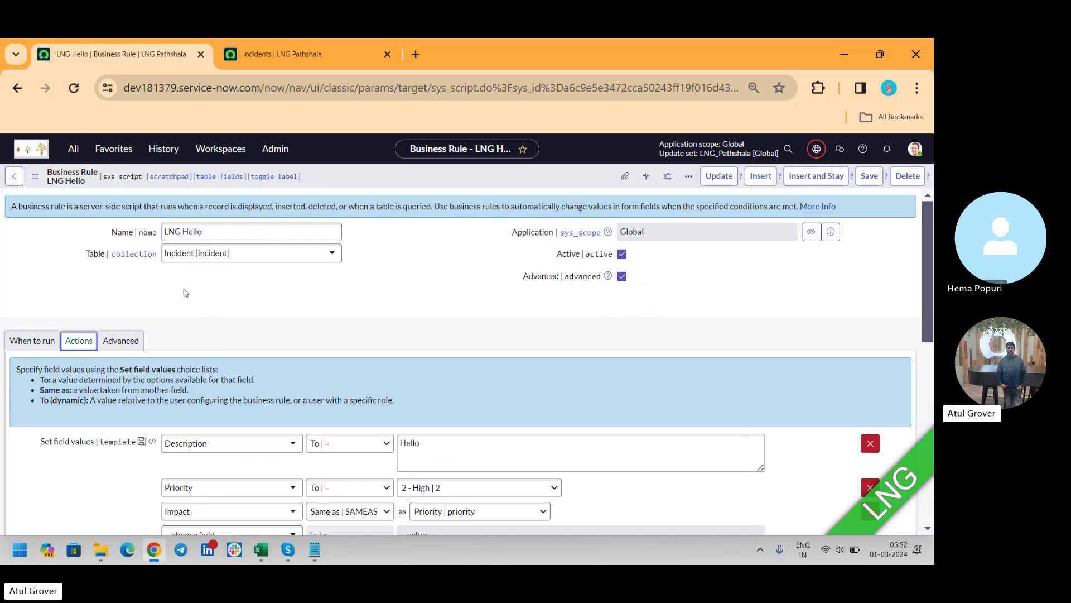
click(135, 345)
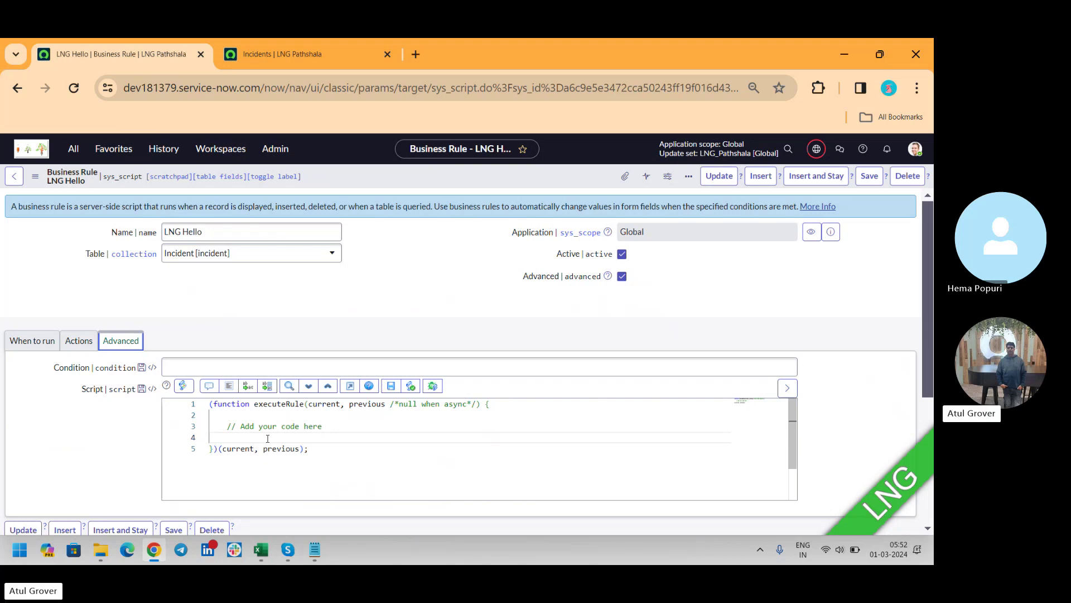
click(47, 349)
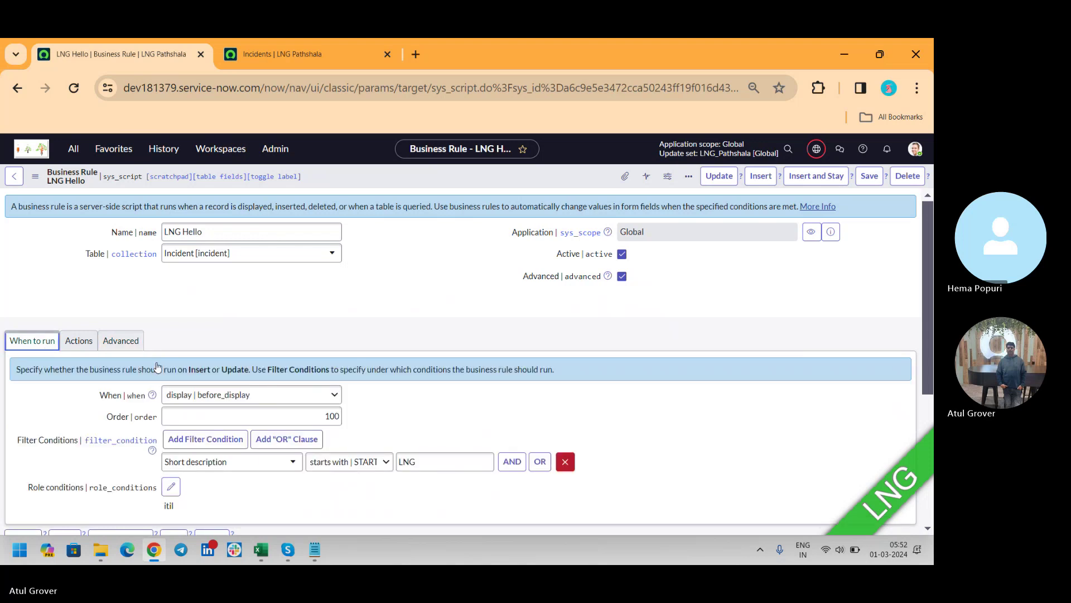
click(274, 395)
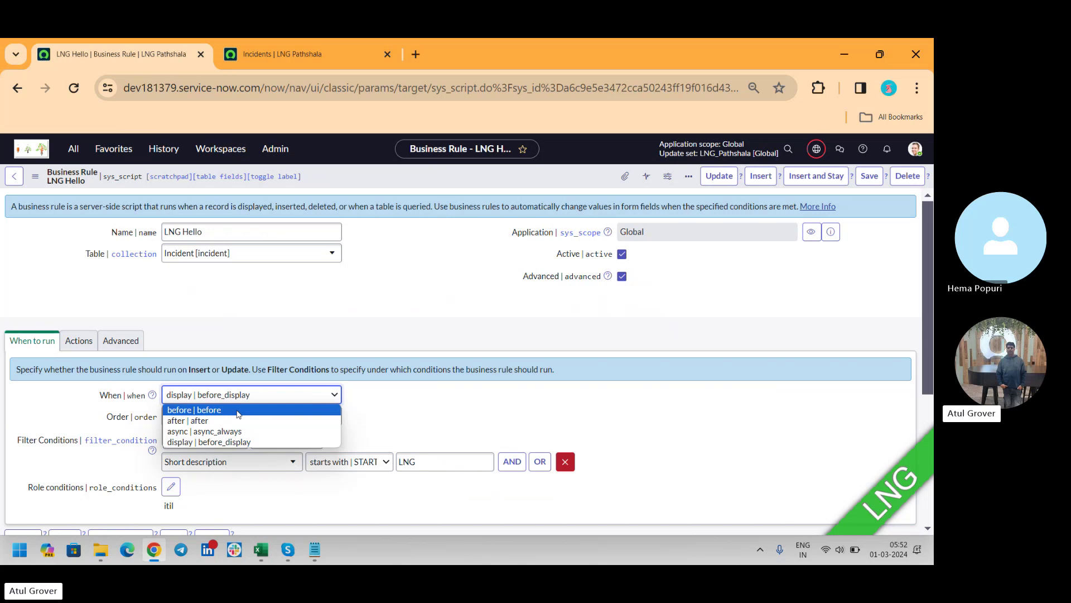
click(239, 411)
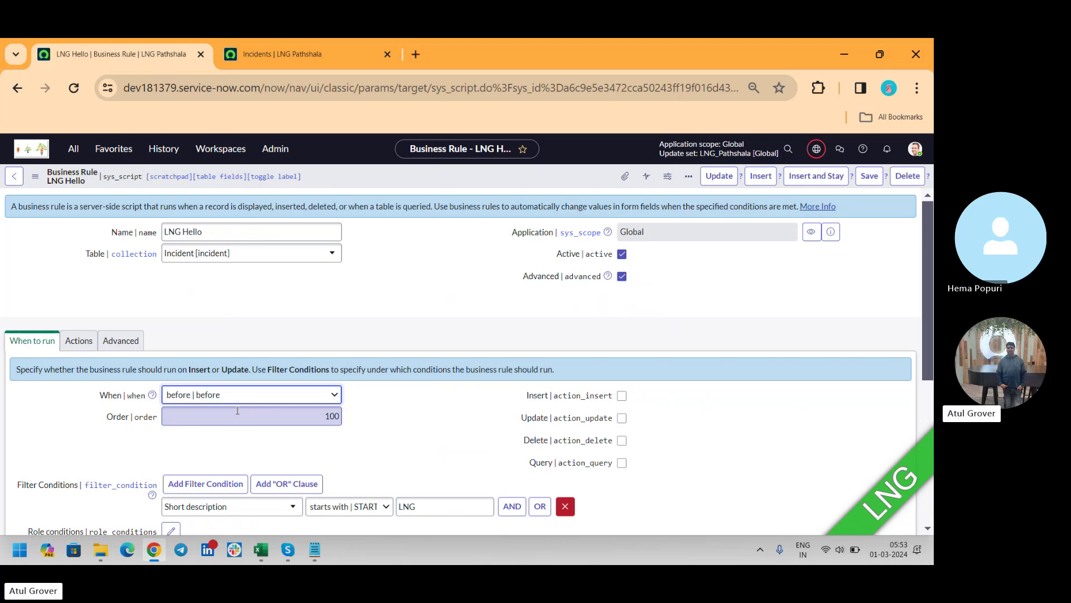
Step: Open the full INC0011815 incident record and show its Tasks related list
click(292, 46)
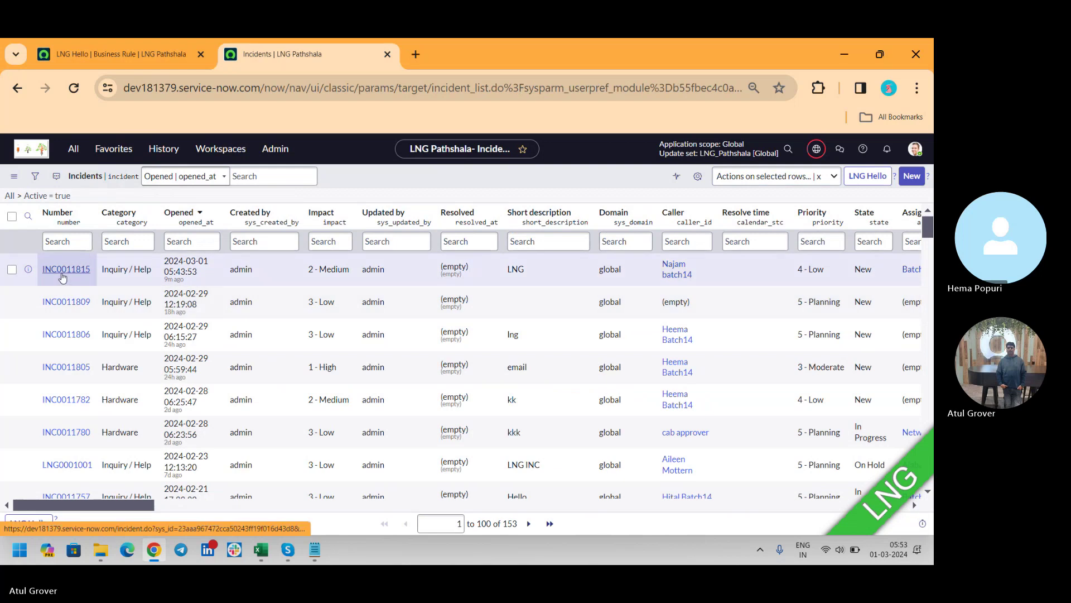
click(63, 277)
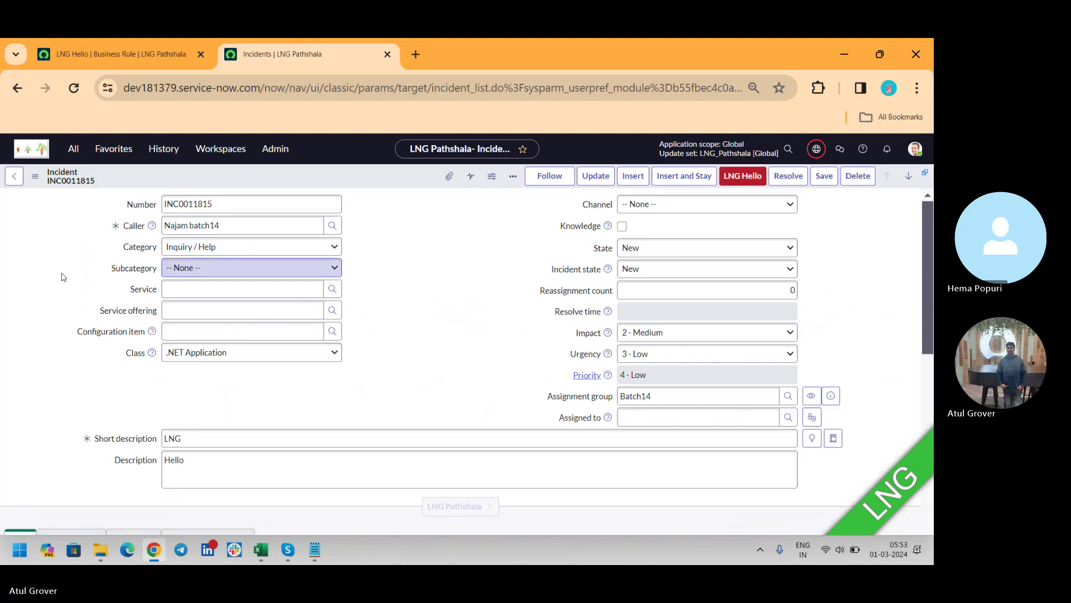
double_click(61, 276)
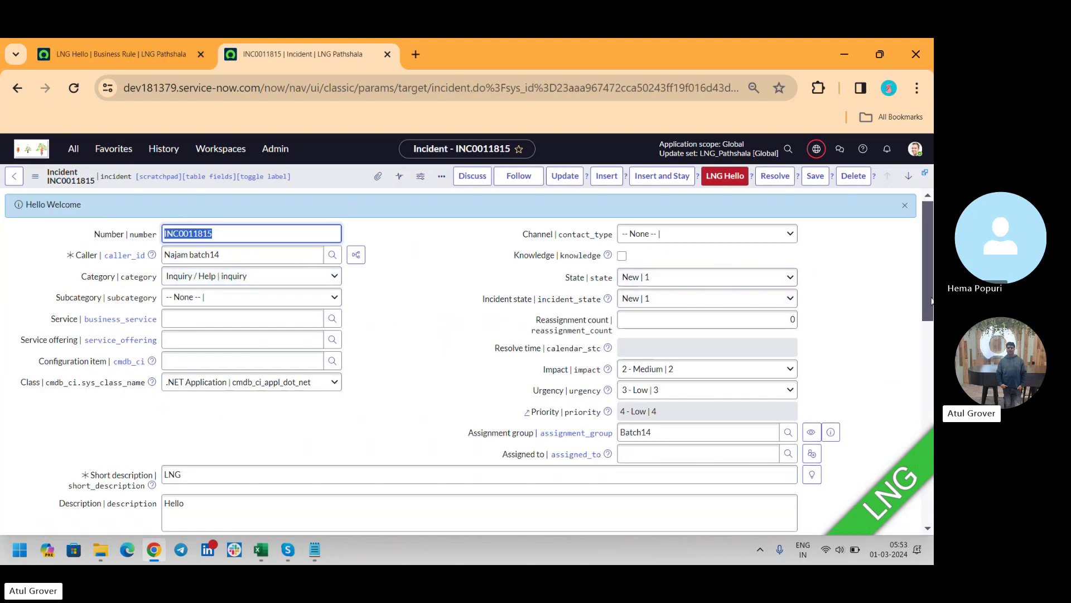
scroll(929, 255, down, 15)
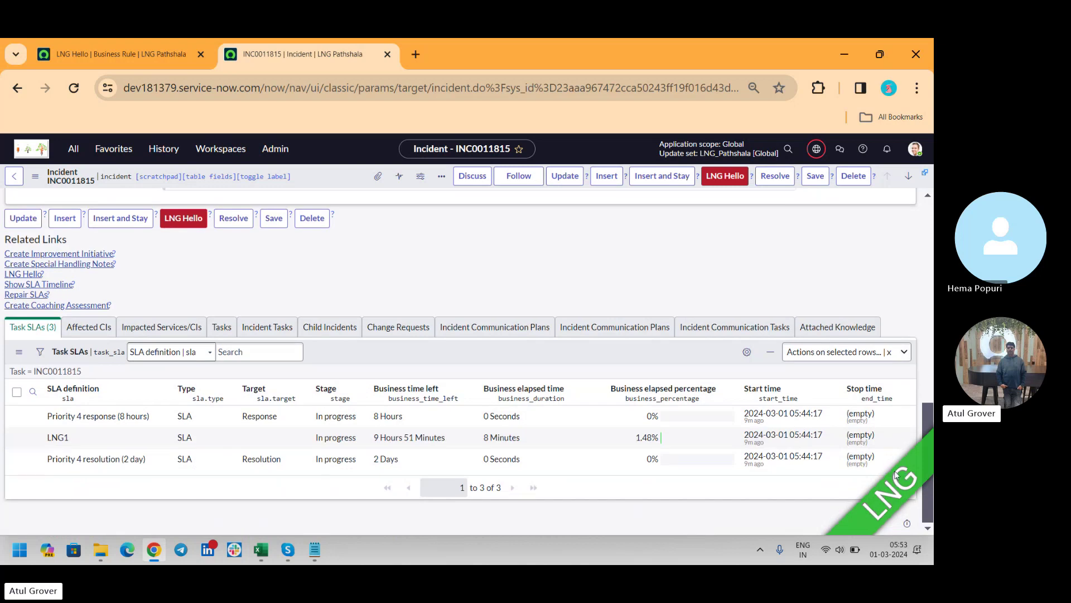
click(221, 327)
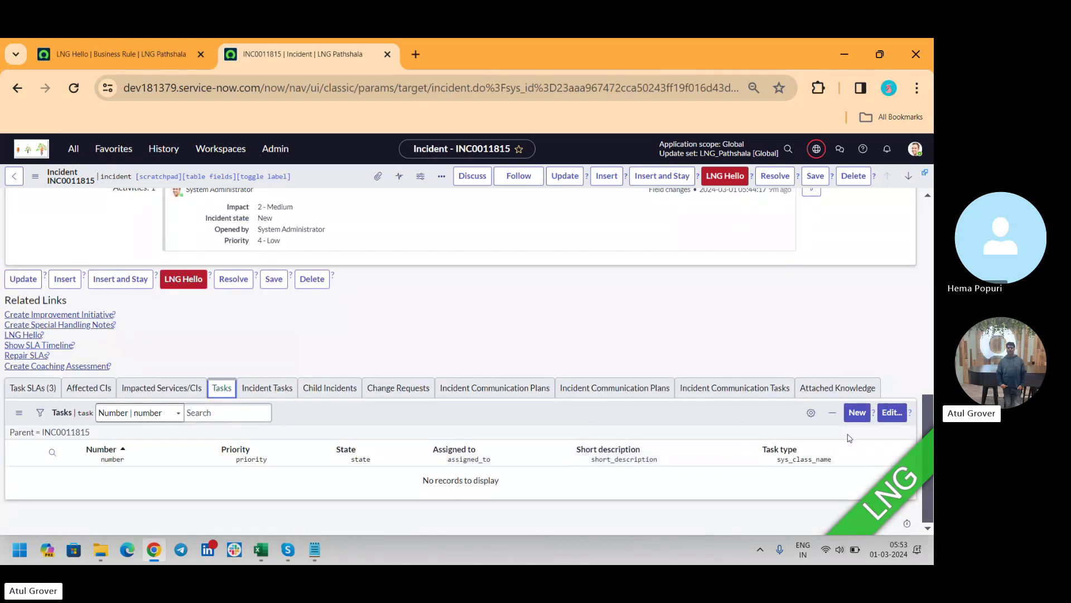
Step: Open Edit on the Tasks list, try filtering tasks, then cancel without adding any
click(892, 413)
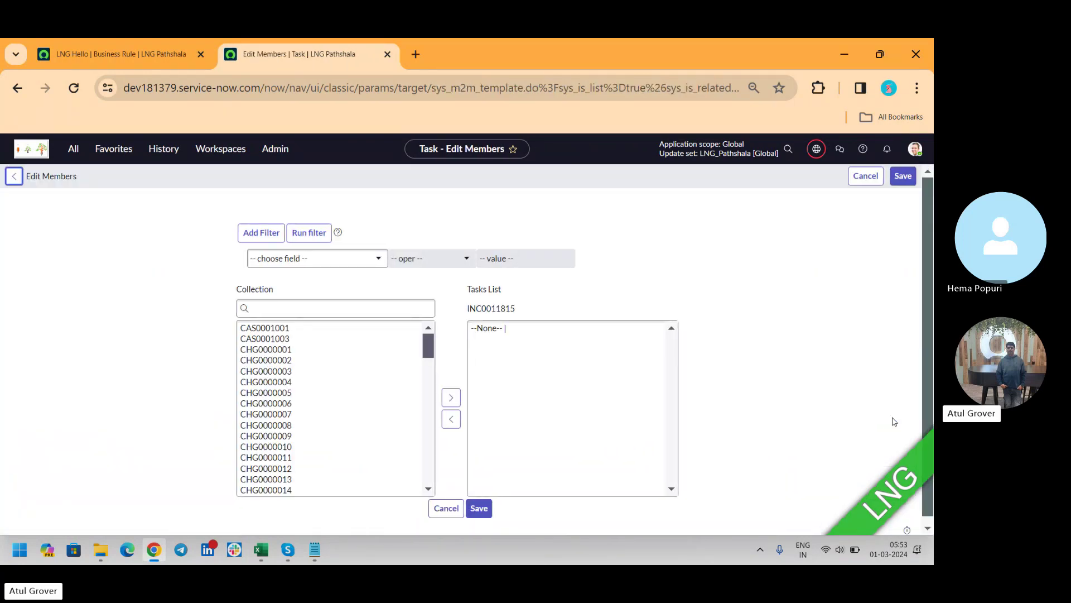
click(399, 308)
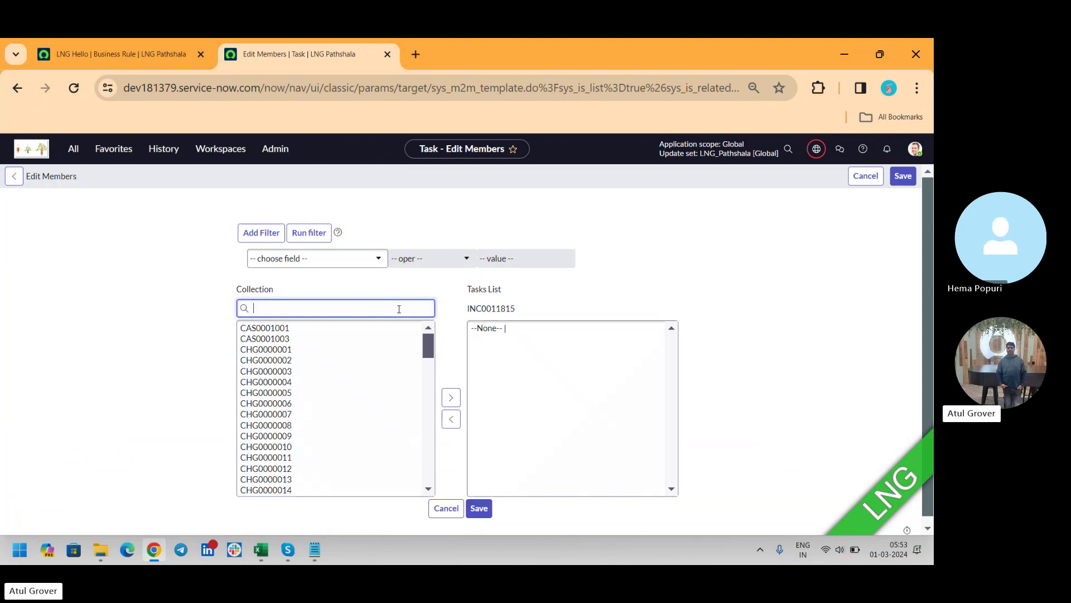
text(in)
key(BackSpace)
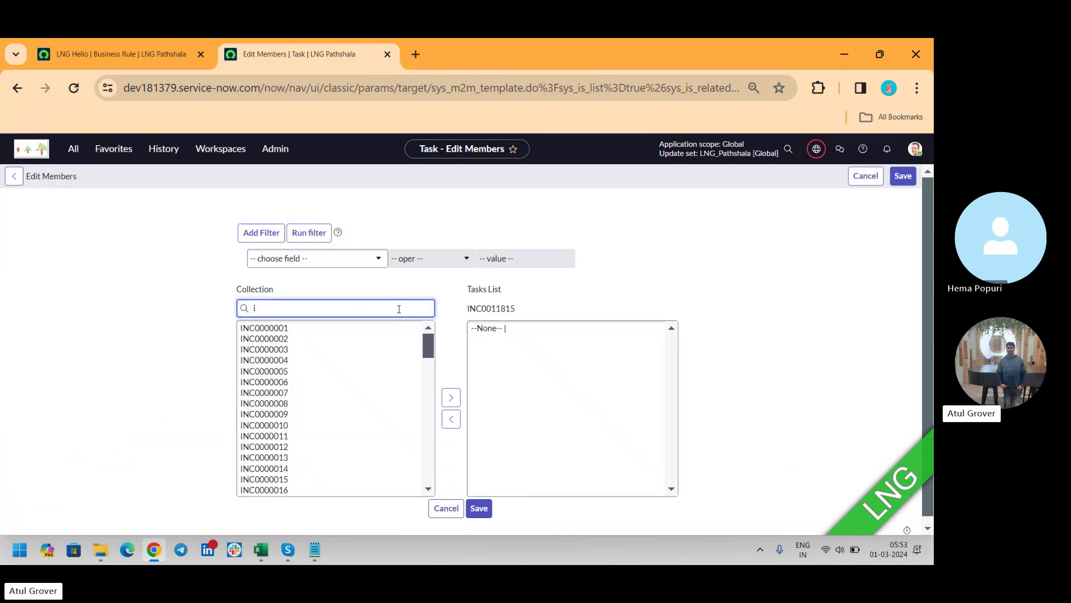
text(t)
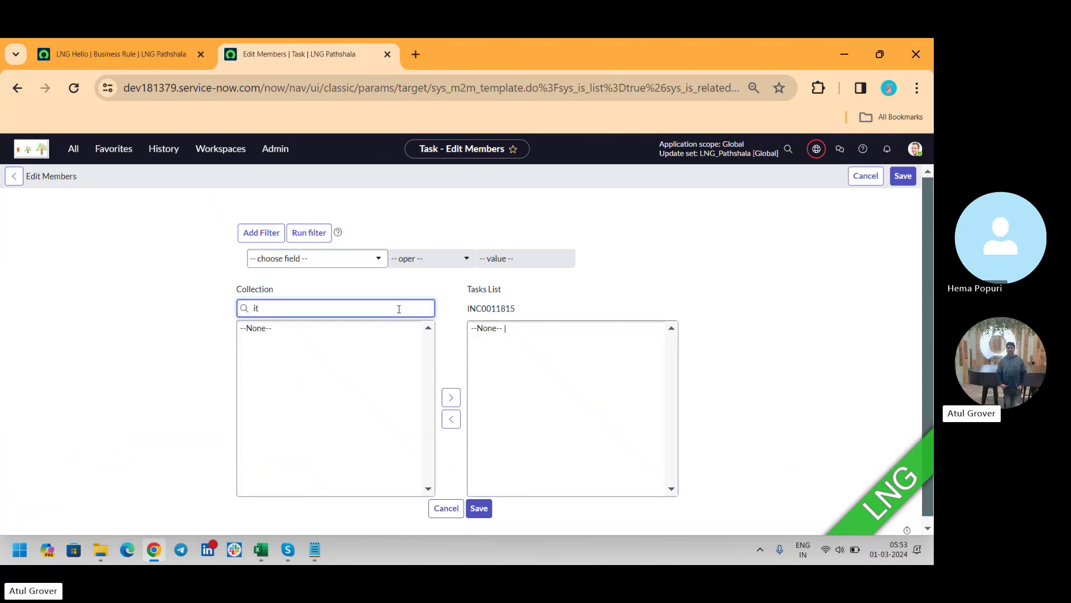
click(439, 514)
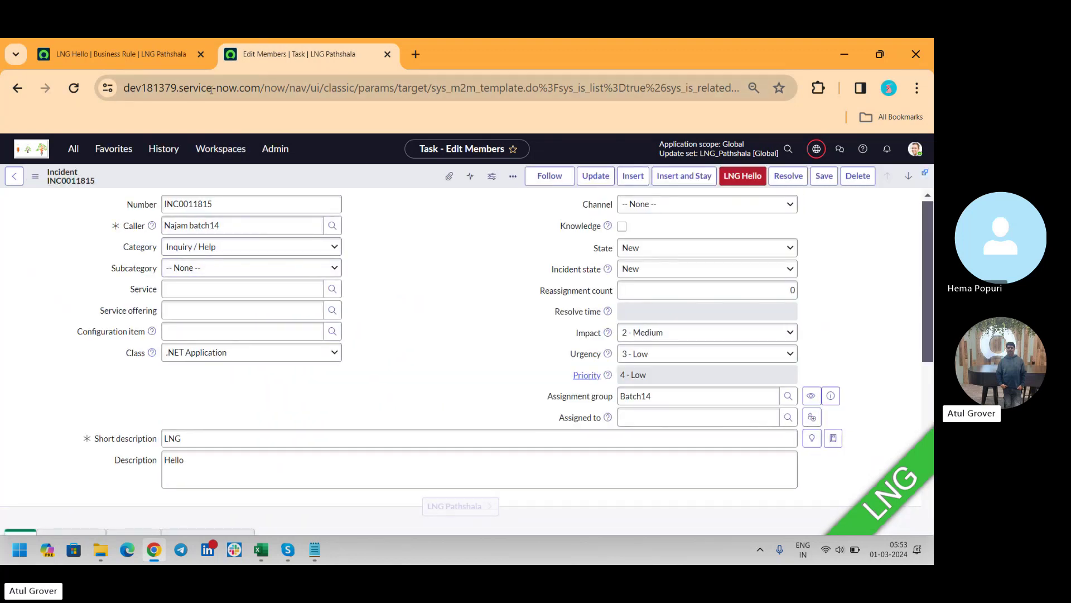
Step: Filter the navigator for 'request' and open RITM0010018 from Requested Items
click(73, 149)
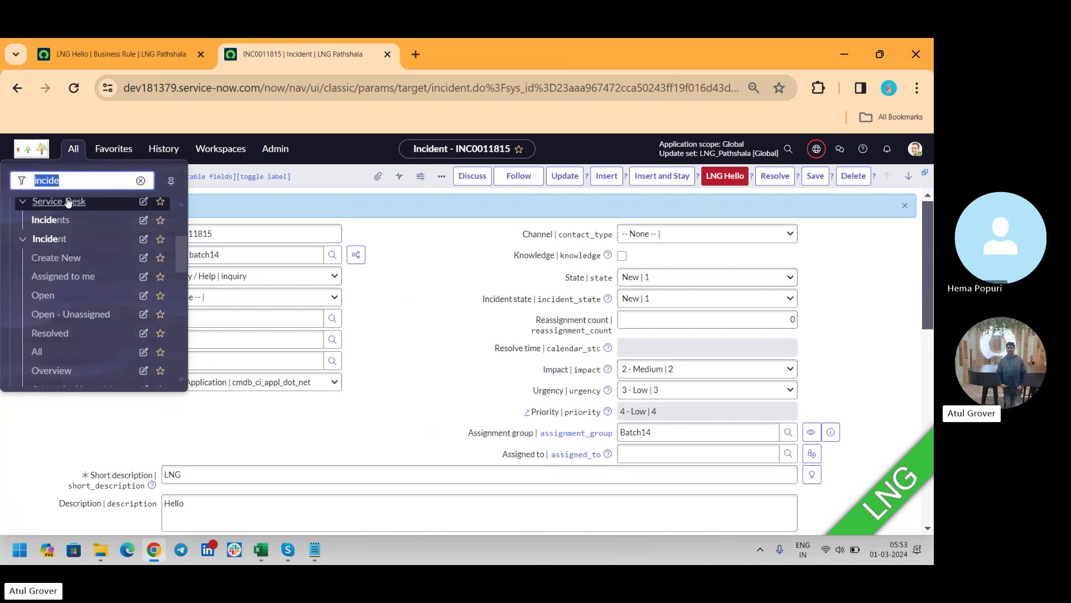
text(re)
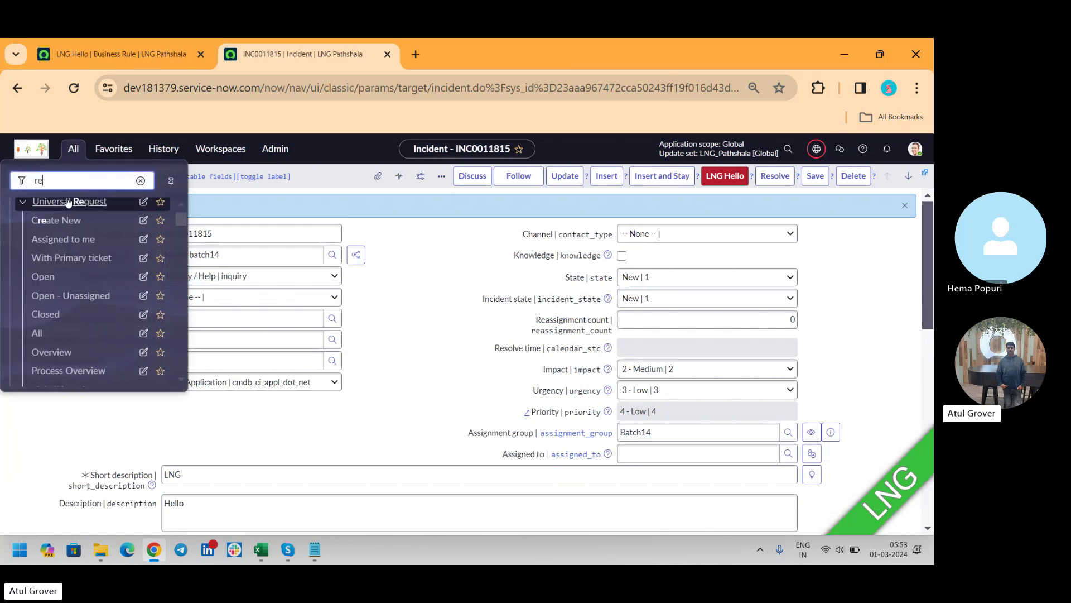
text(qu)
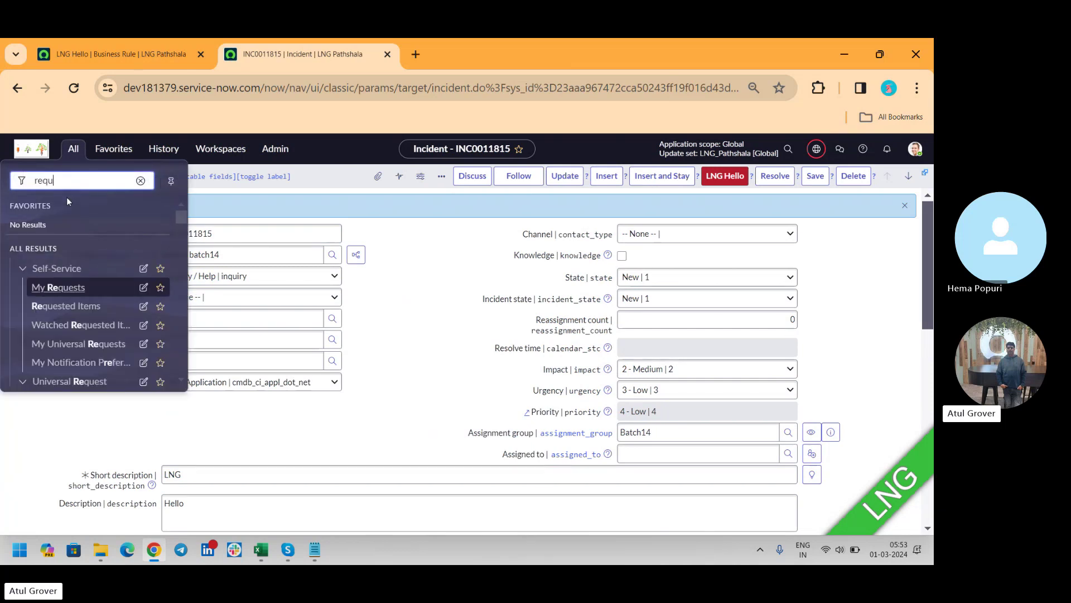
text(est)
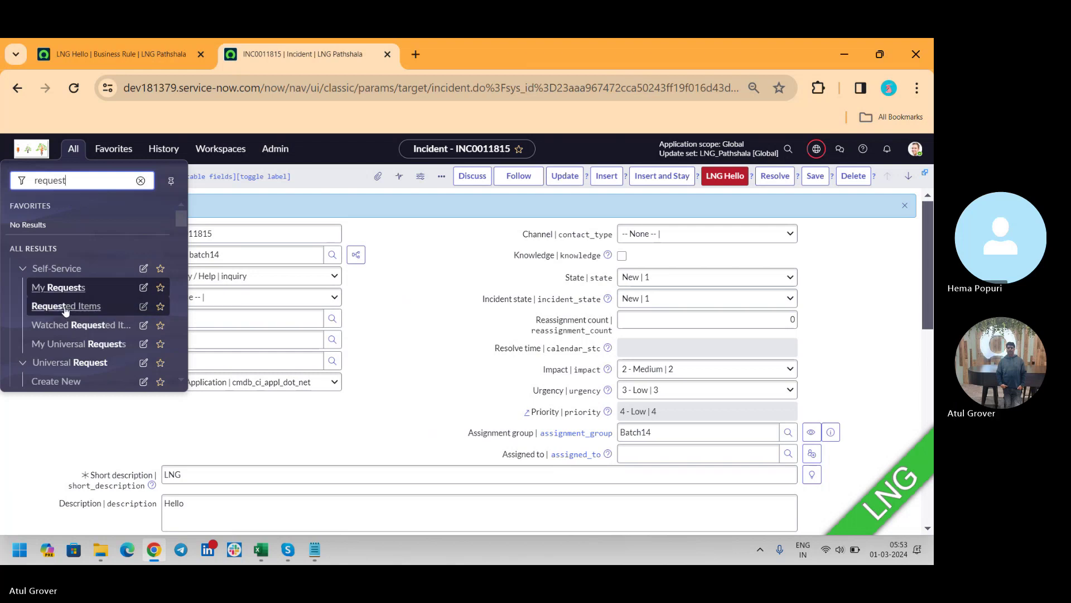
click(66, 308)
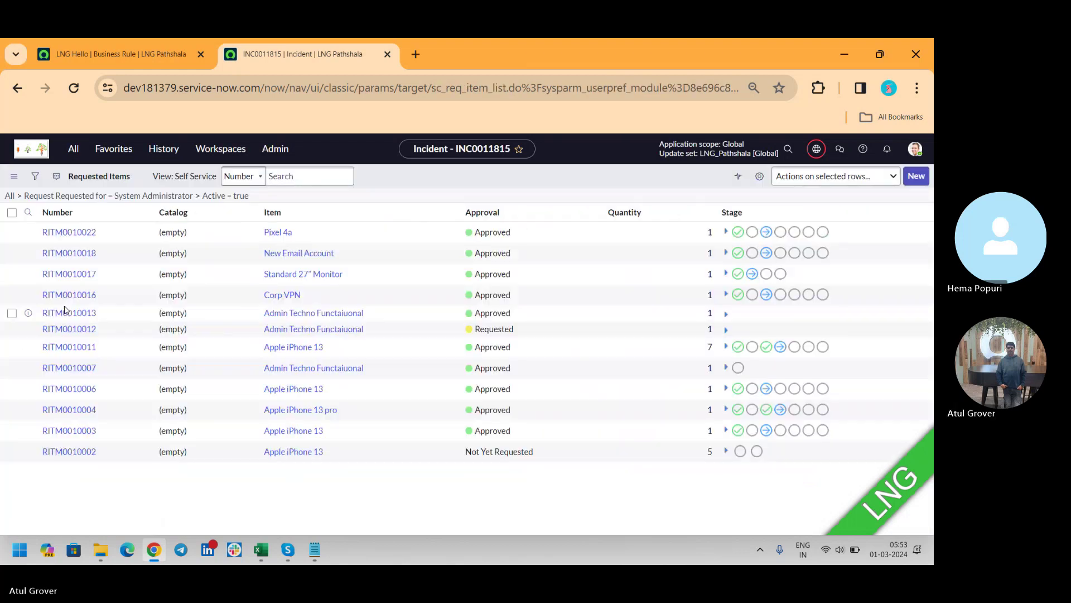
click(78, 286)
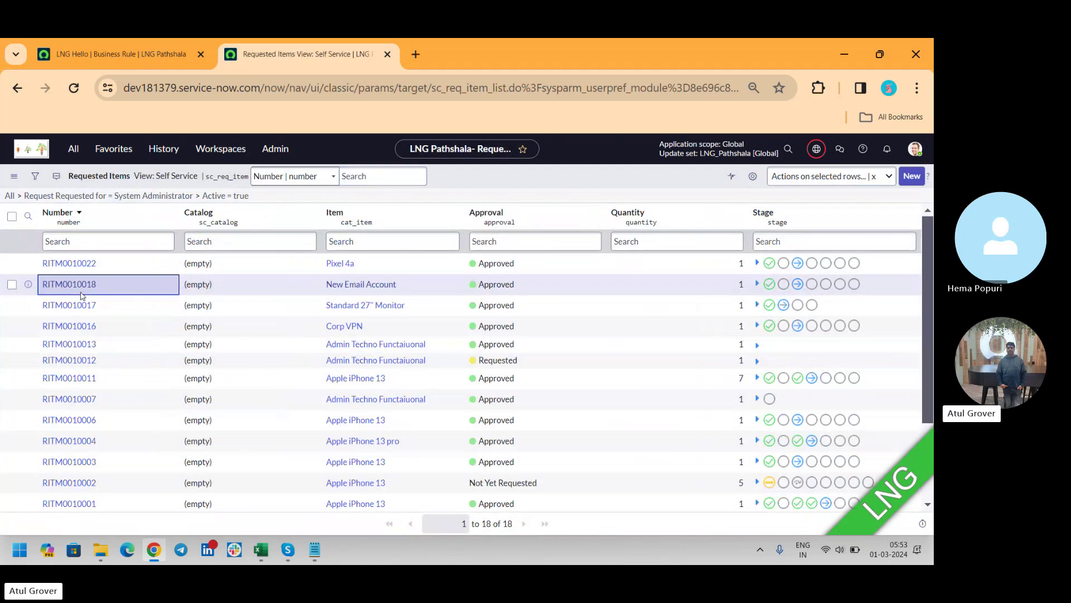
click(78, 286)
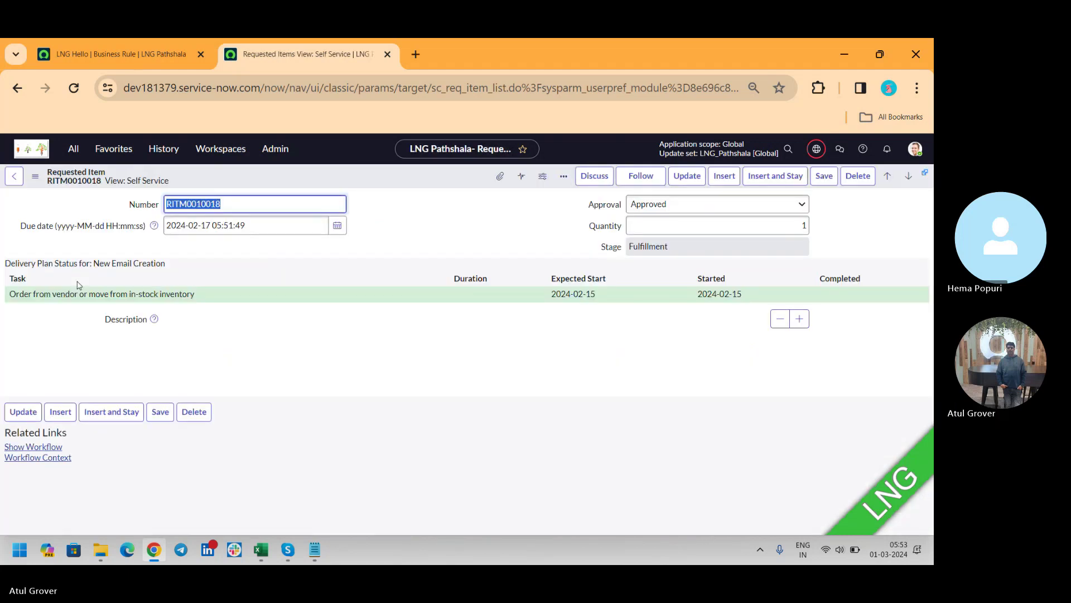
Step: Return to the RITM0010018 form and close the additional actions menu unchanged
click(31, 148)
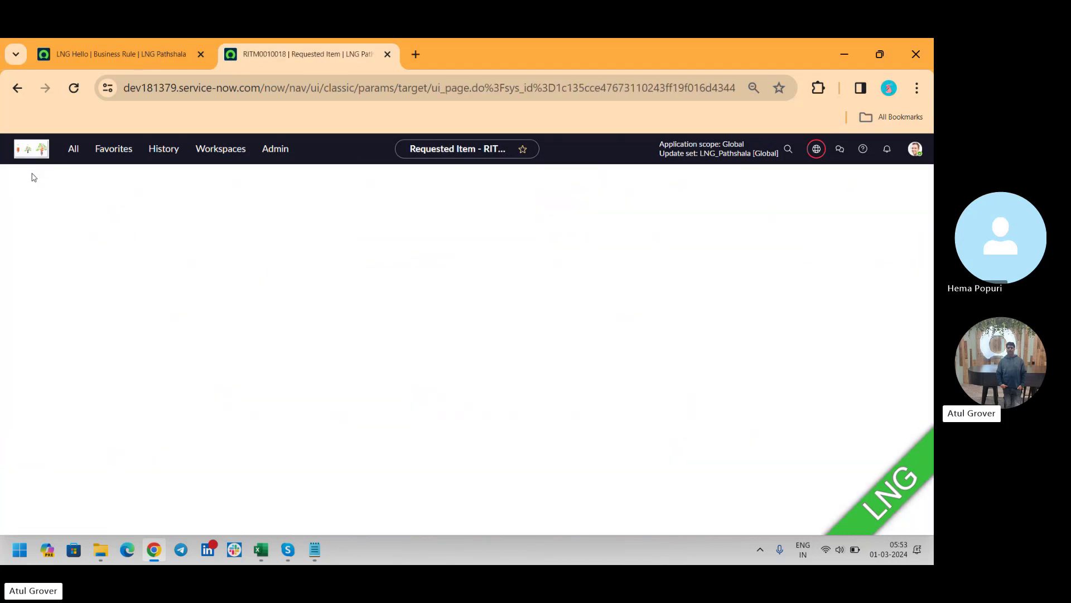
click(18, 87)
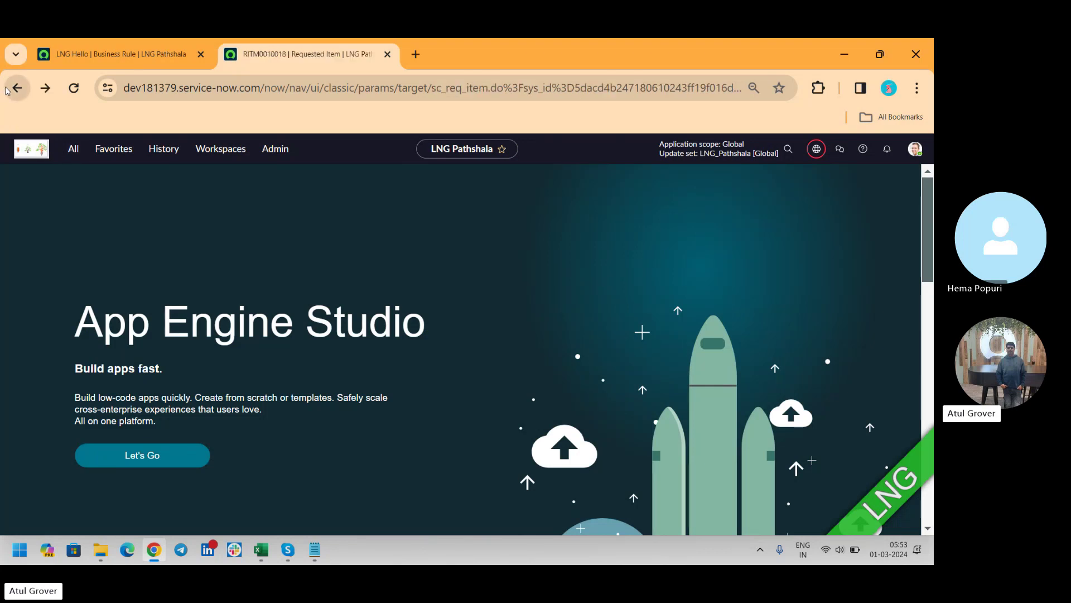
click(35, 176)
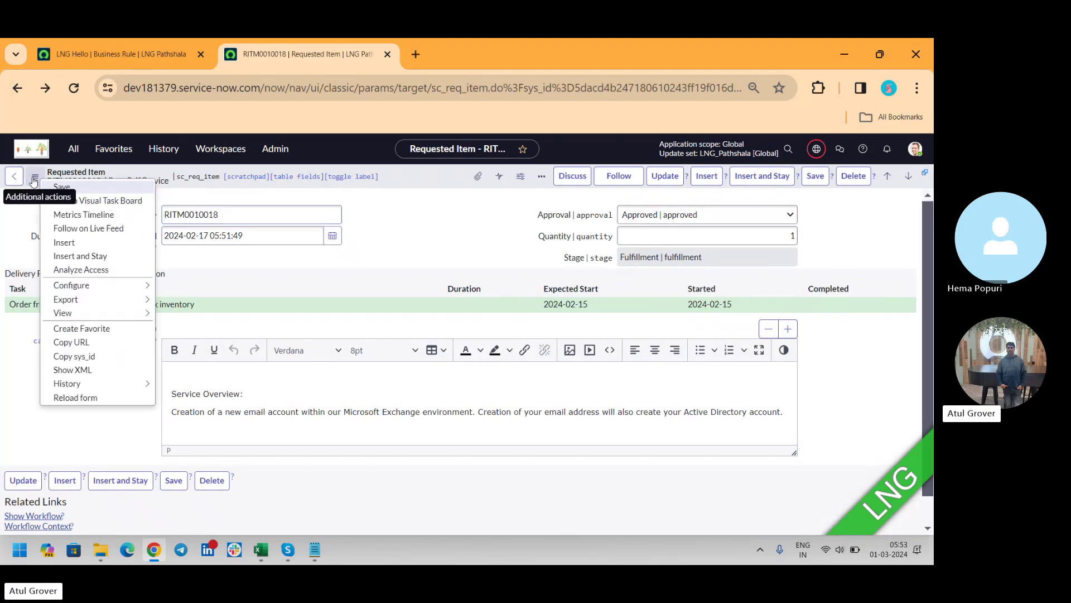
mouse_move(108, 303)
mouse_move(151, 313)
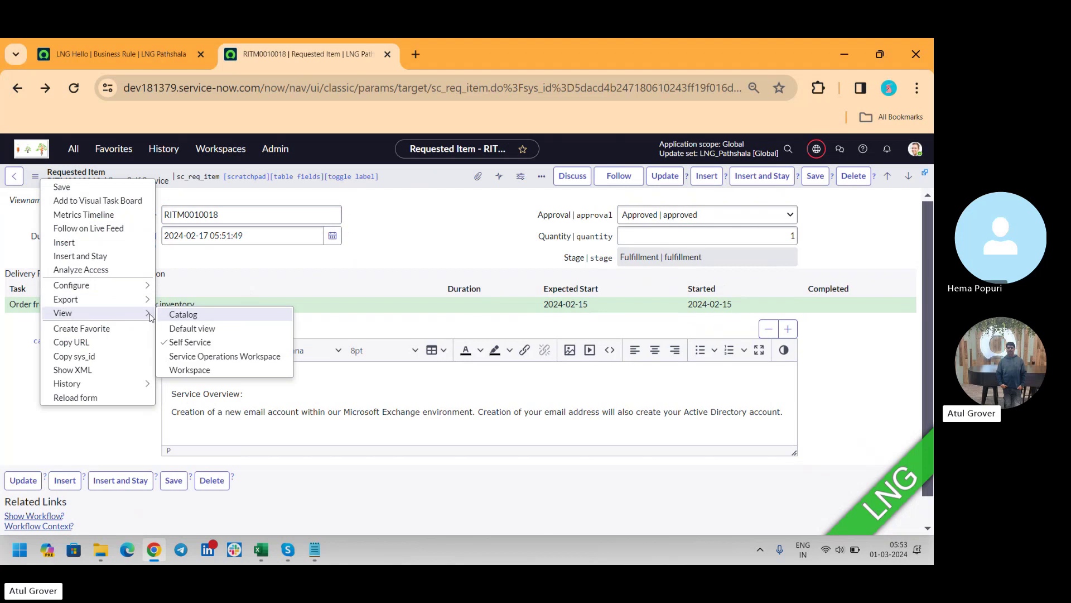
click(188, 330)
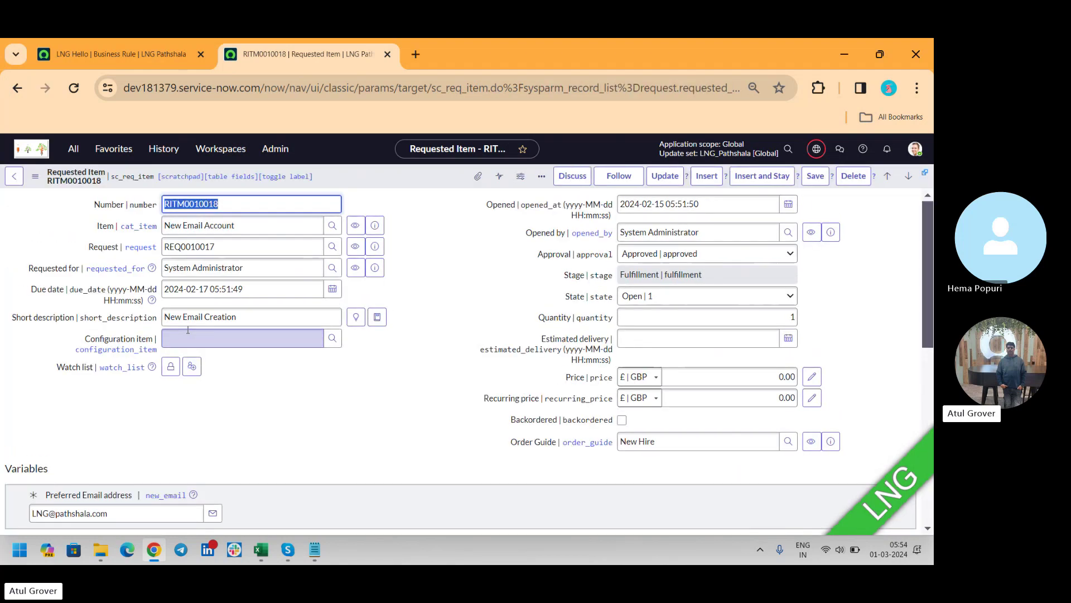
Step: Enter 'Hello' in Additional comments and save RITM0010018
drag(929, 226, 923, 332)
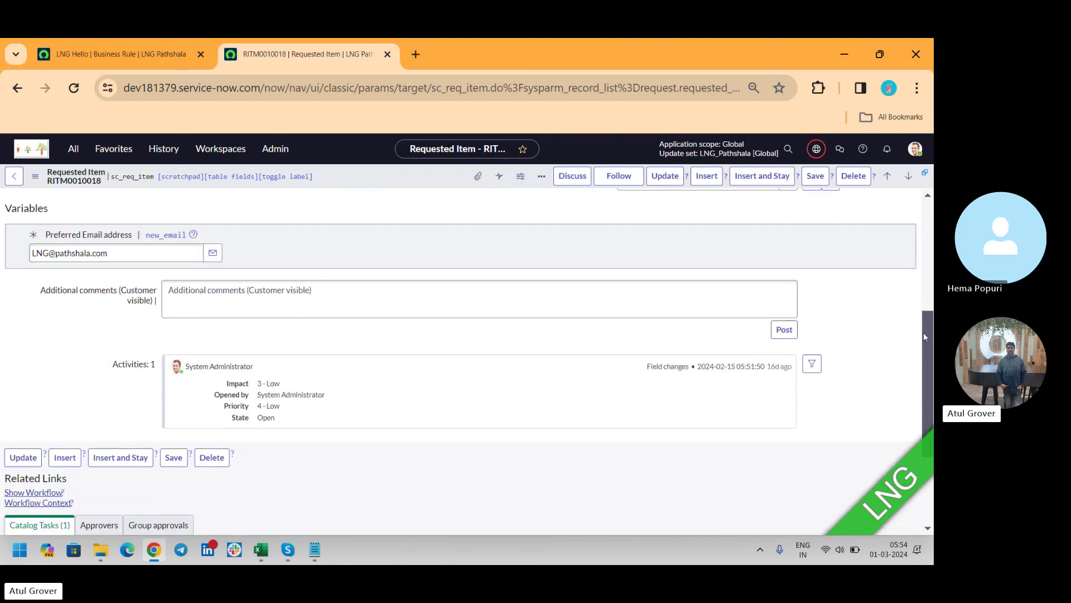
click(298, 305)
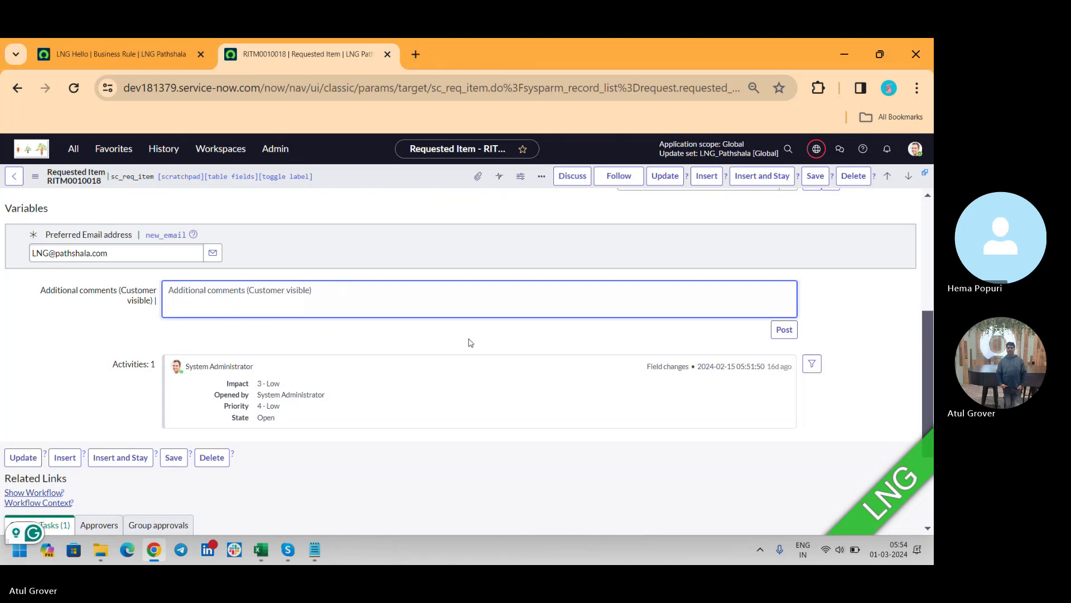
text(Hello)
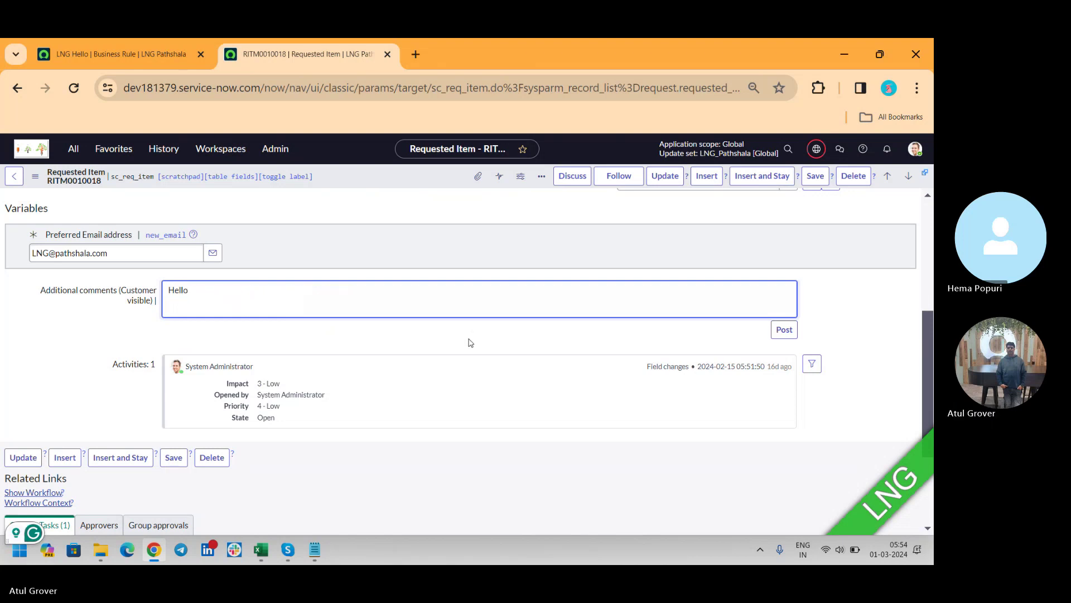
click(818, 180)
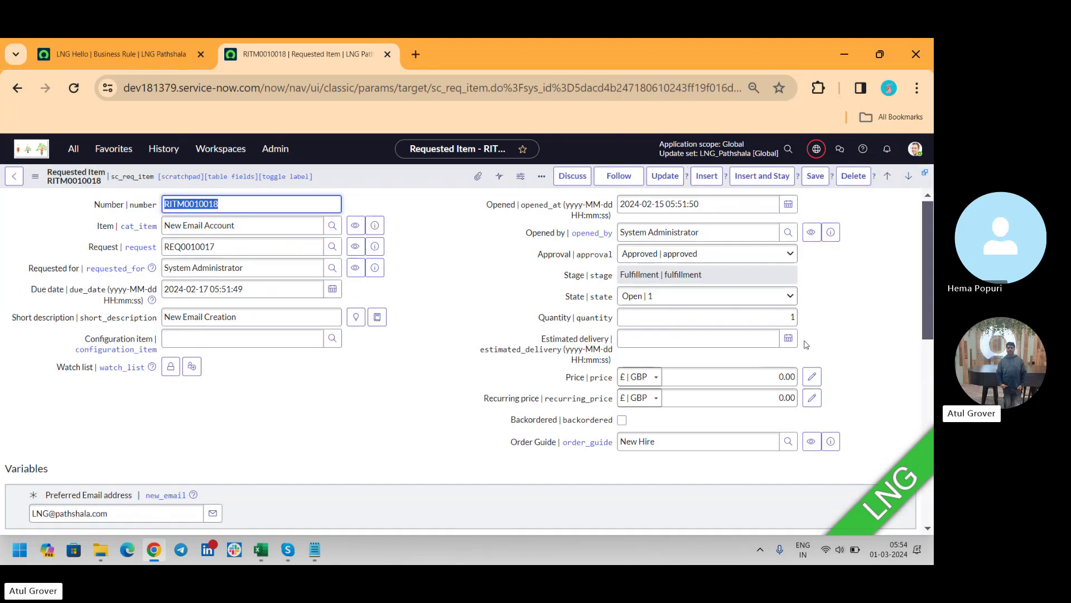
drag(924, 226, 921, 369)
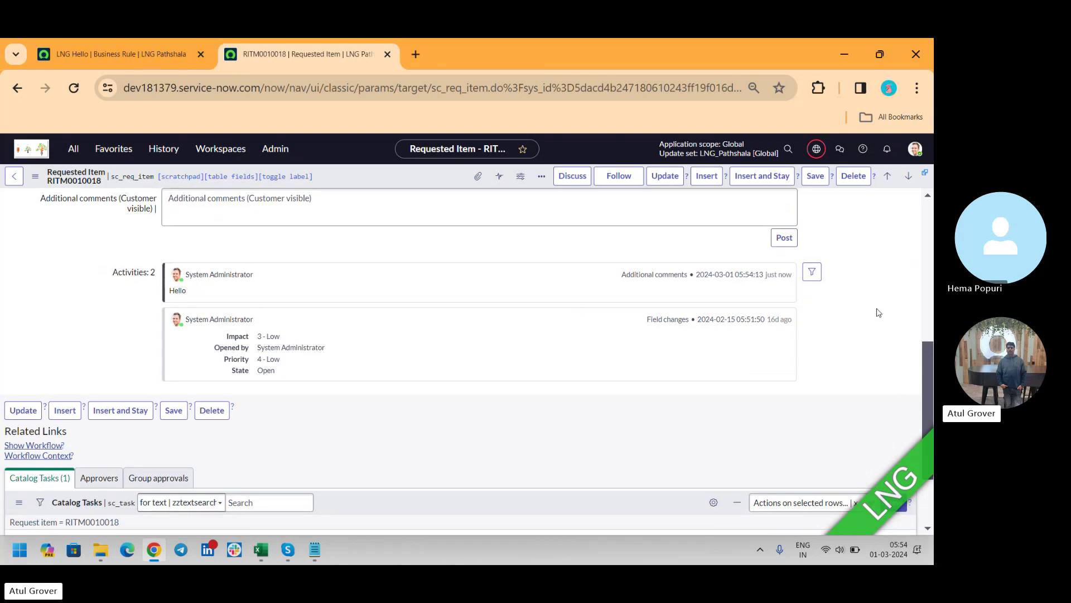
Step: Open catalog task SCTASK0010028 and save it with the work note 'Hello LNG'
scroll(931, 357, down, 2)
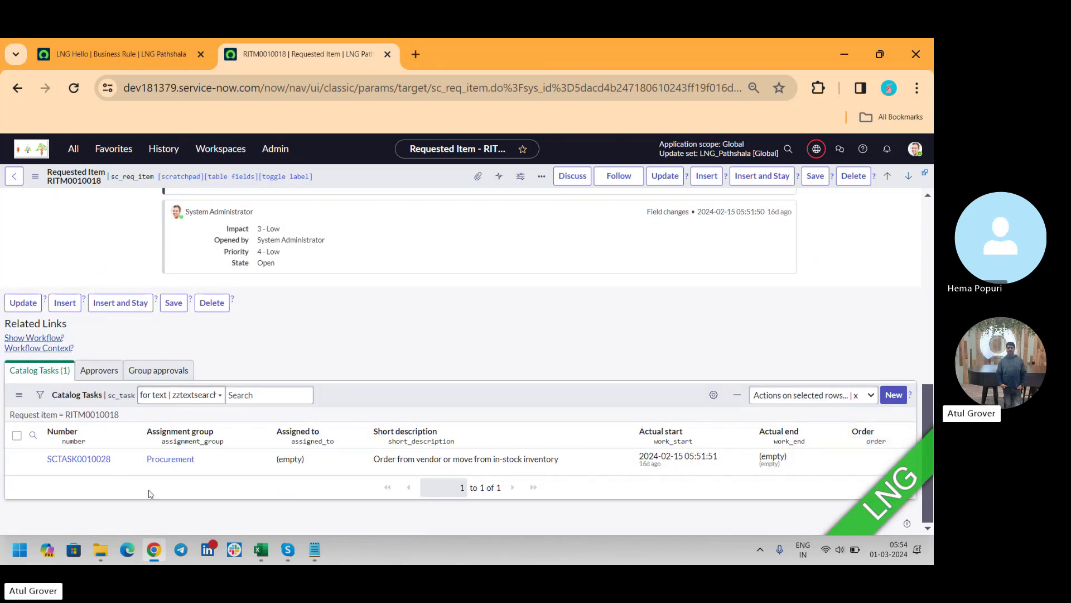
click(68, 458)
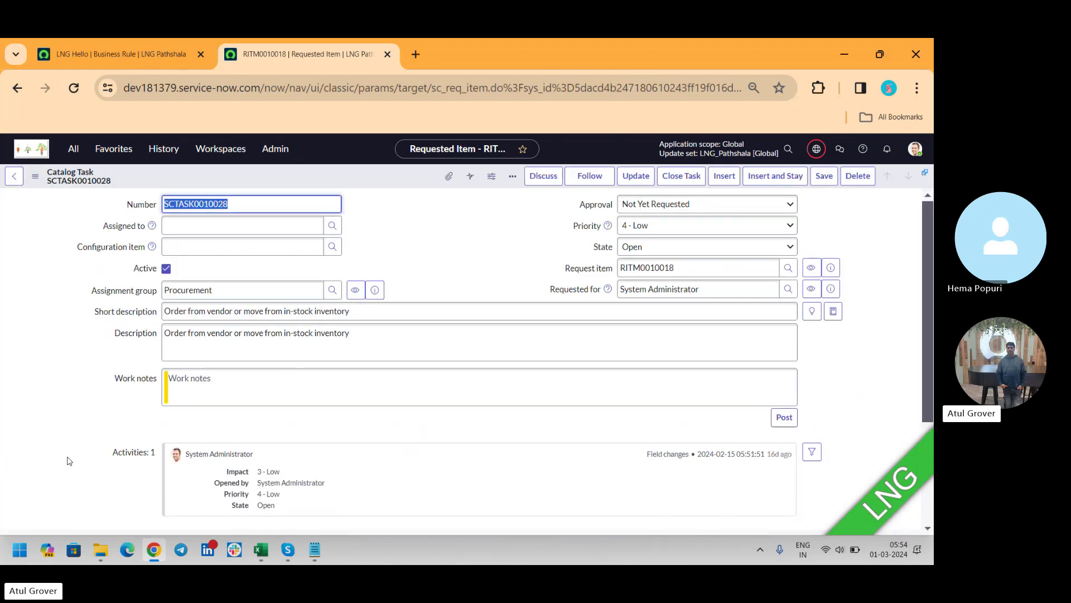
click(278, 402)
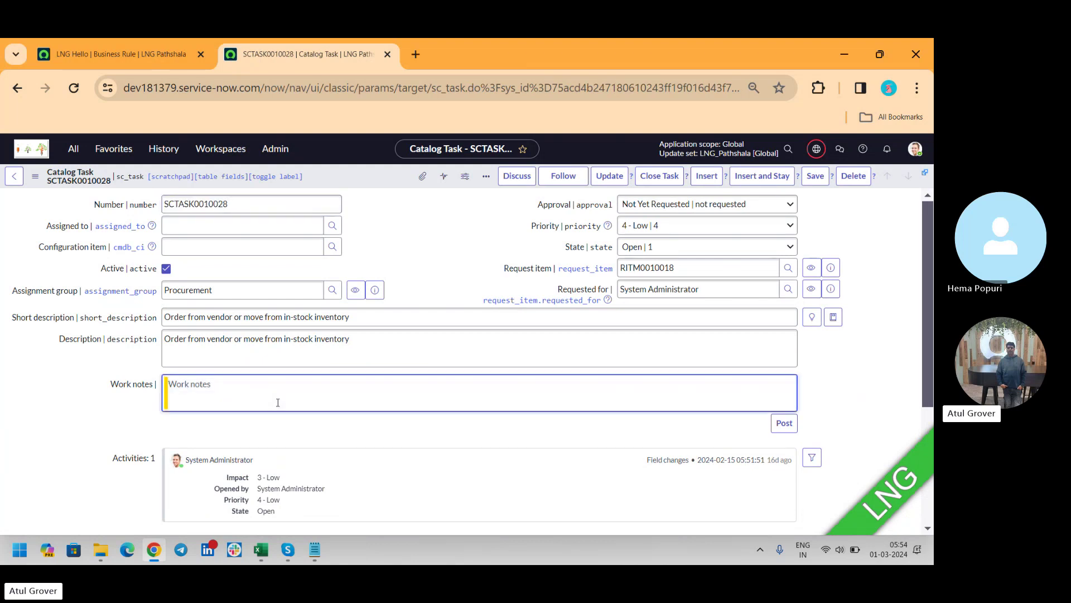
text(Hello LNG)
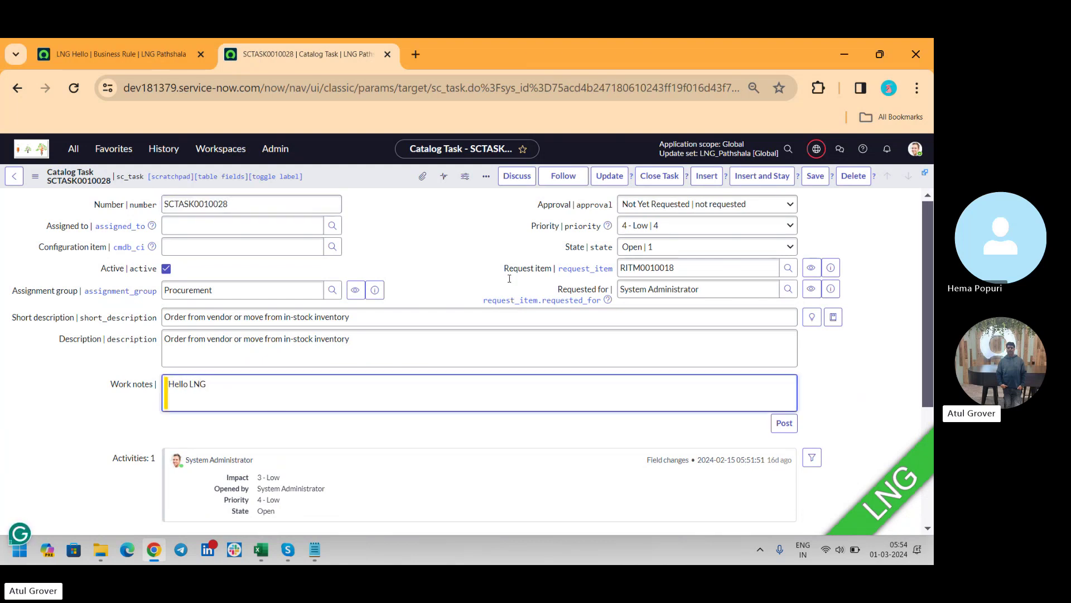
click(815, 175)
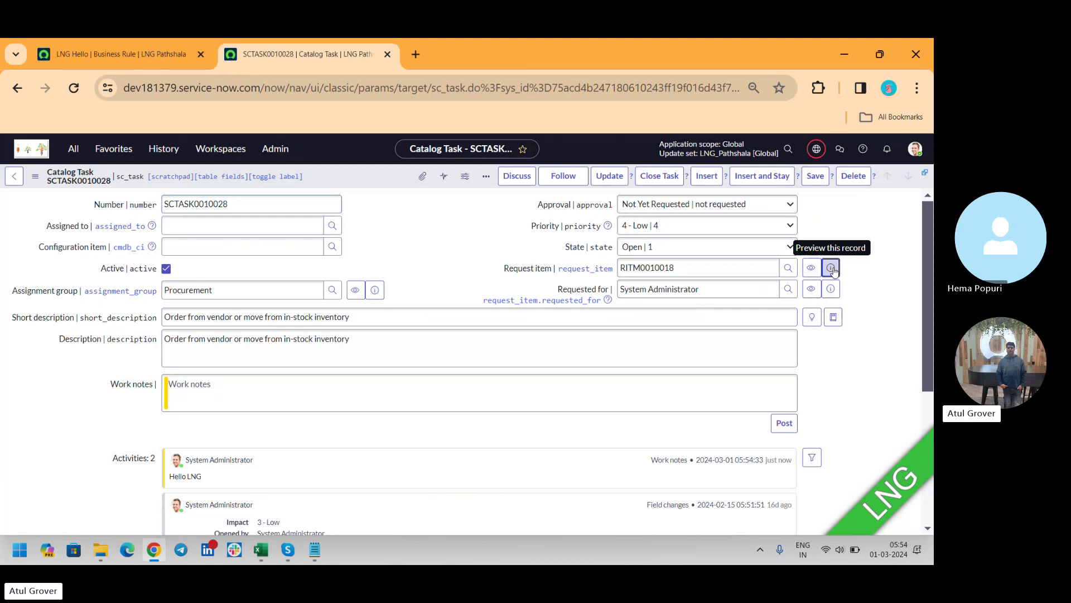
Step: Open the task's requested item RITM0010018 and scroll to its activity history
click(831, 267)
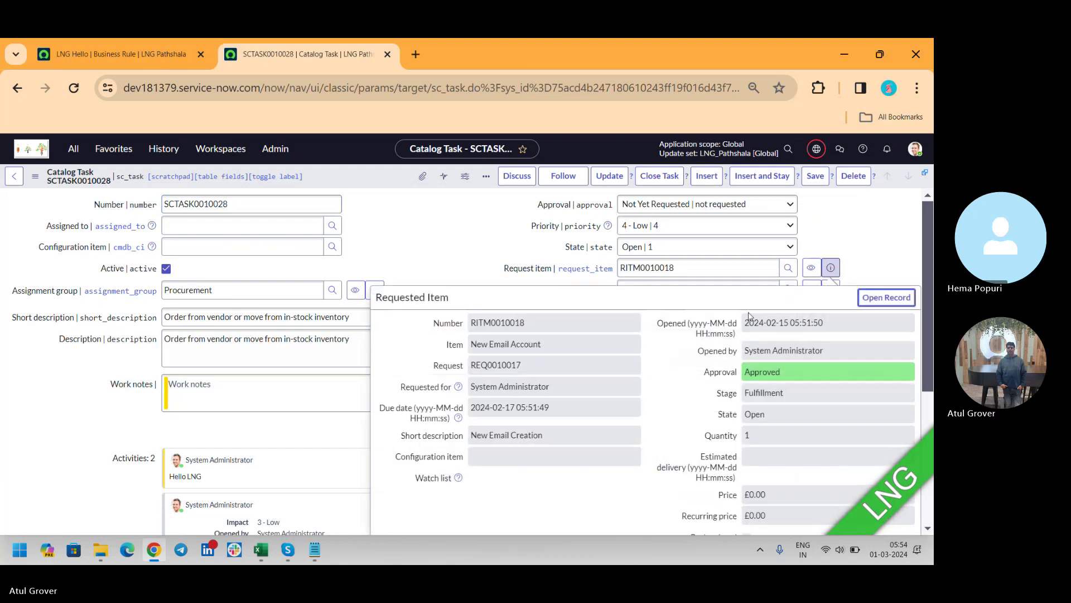
click(871, 304)
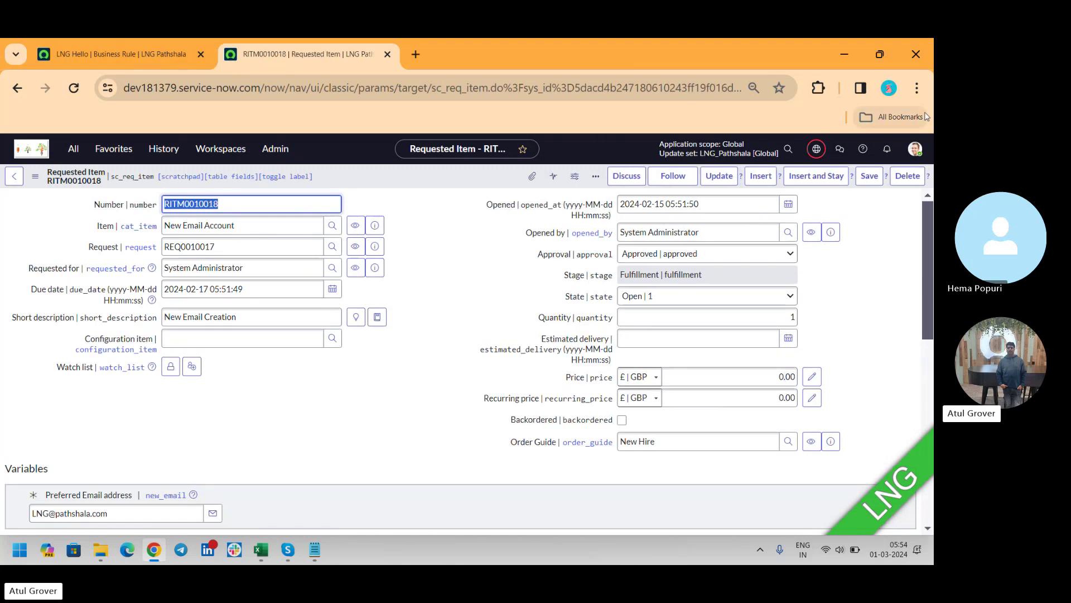
click(924, 116)
drag(928, 264, 930, 382)
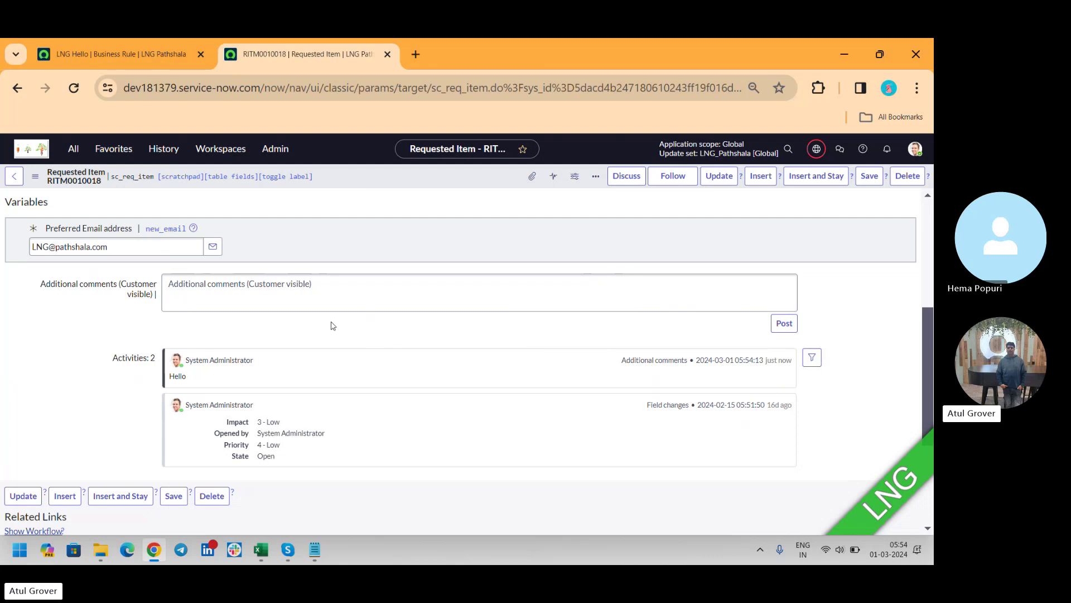
click(355, 299)
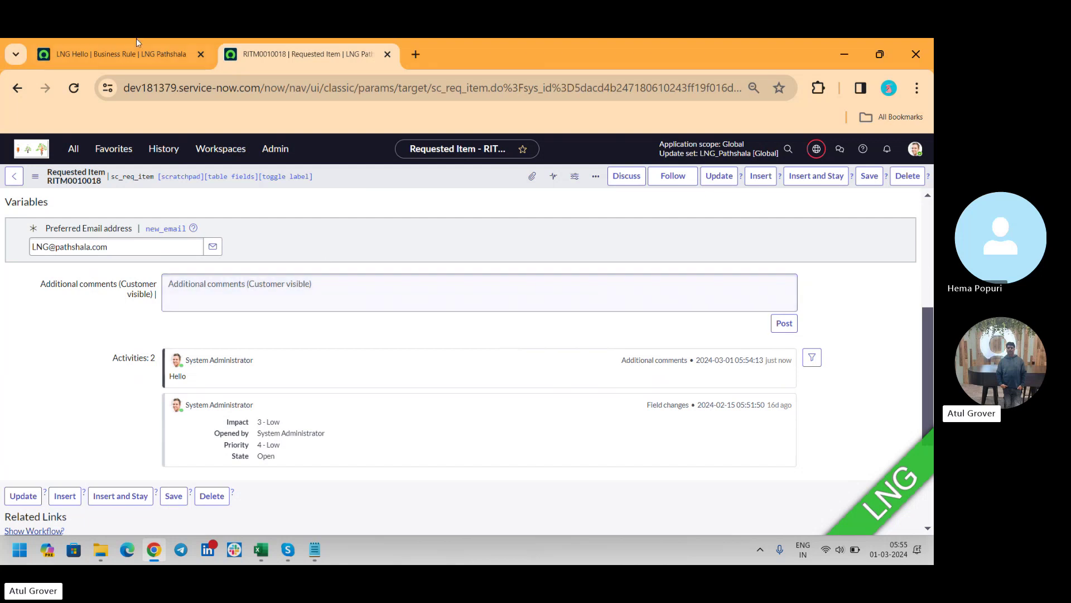
Step: Set table to Catalog Task [sc_task], tick Update, and delete the Short description starts with LNG condition
click(105, 52)
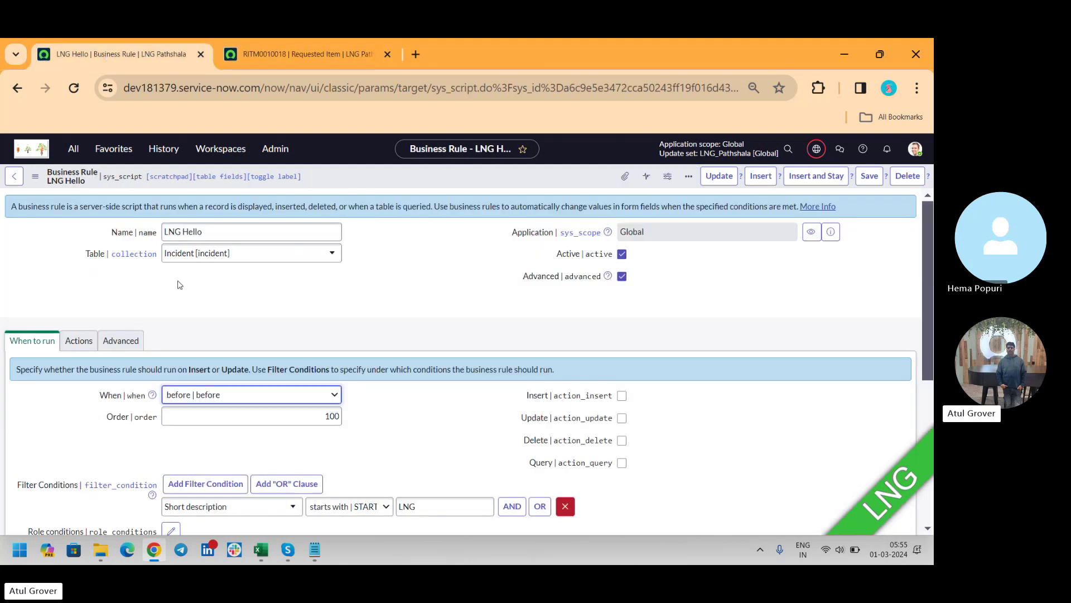
click(304, 257)
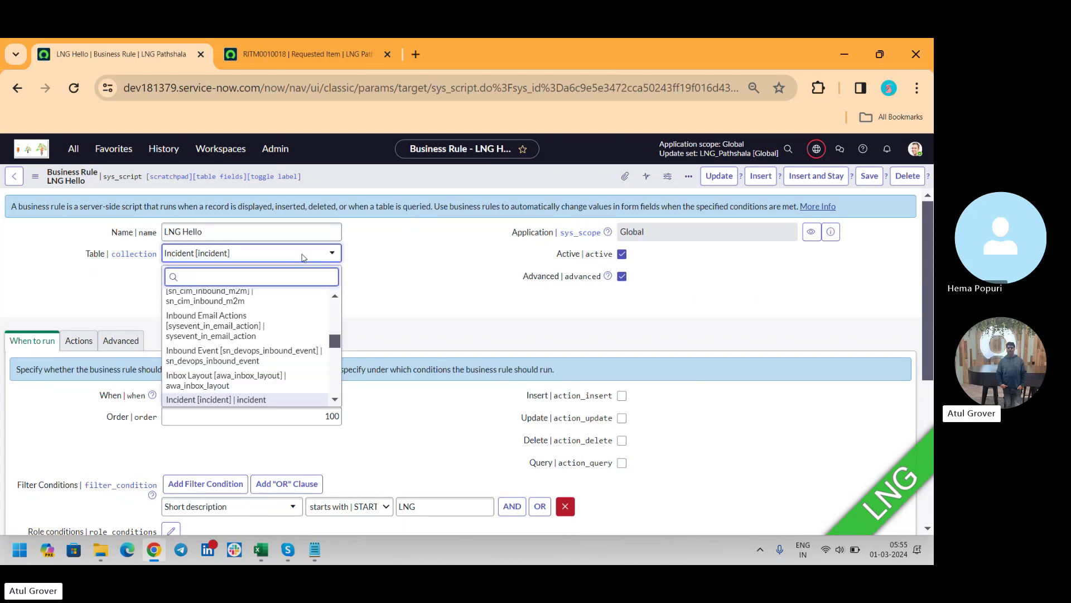
text(sc)
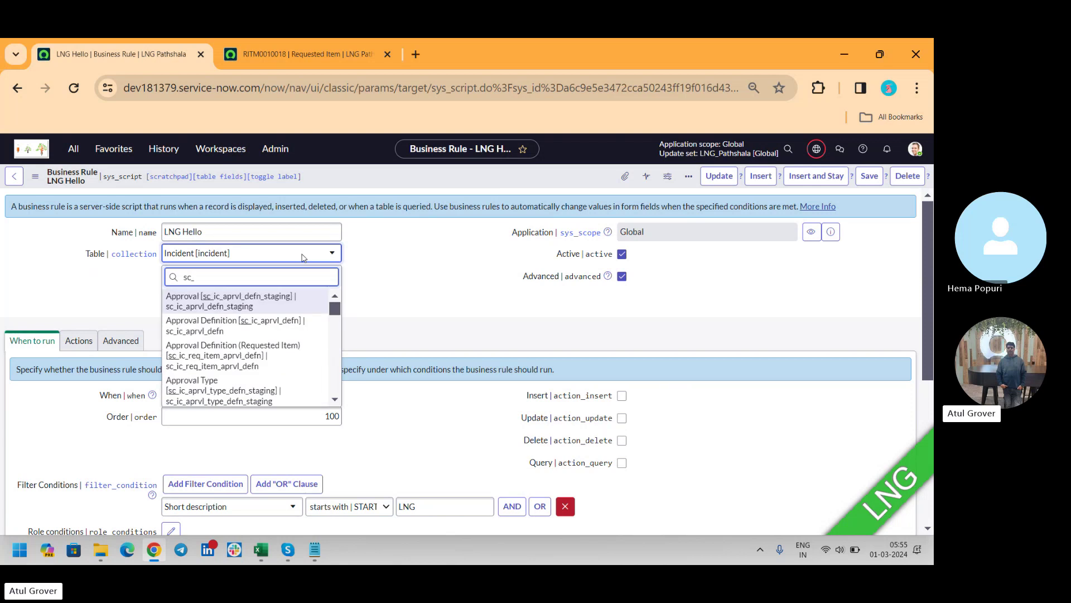
text(_tas)
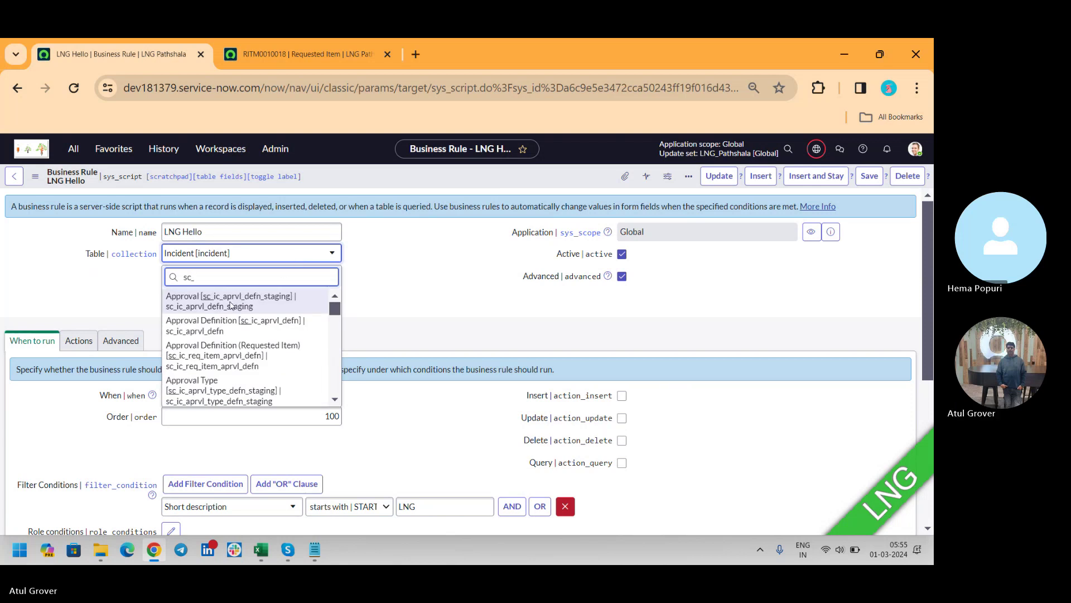
click(218, 300)
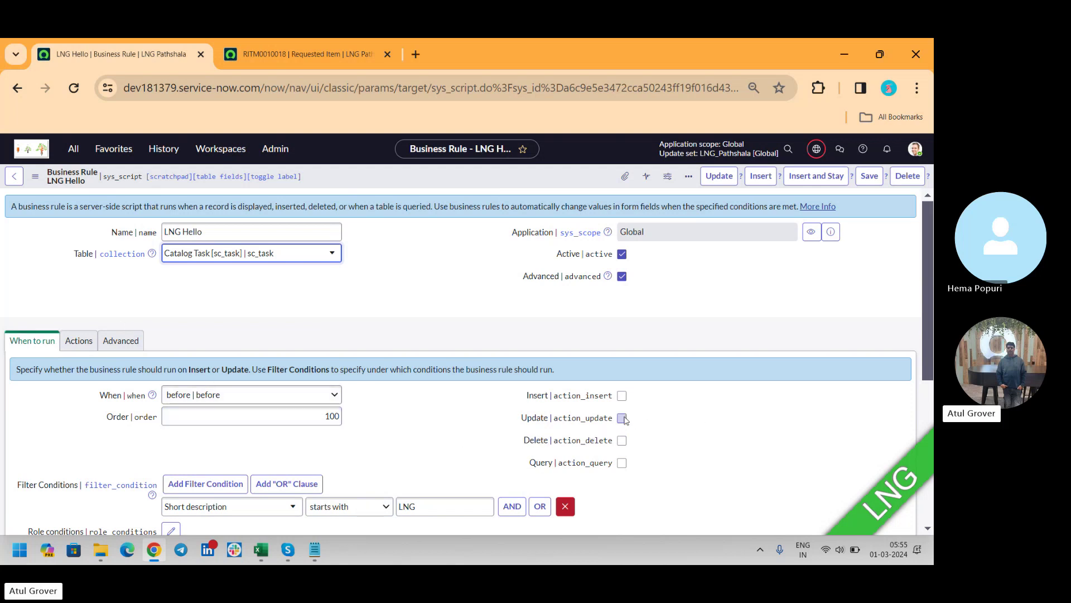
click(622, 418)
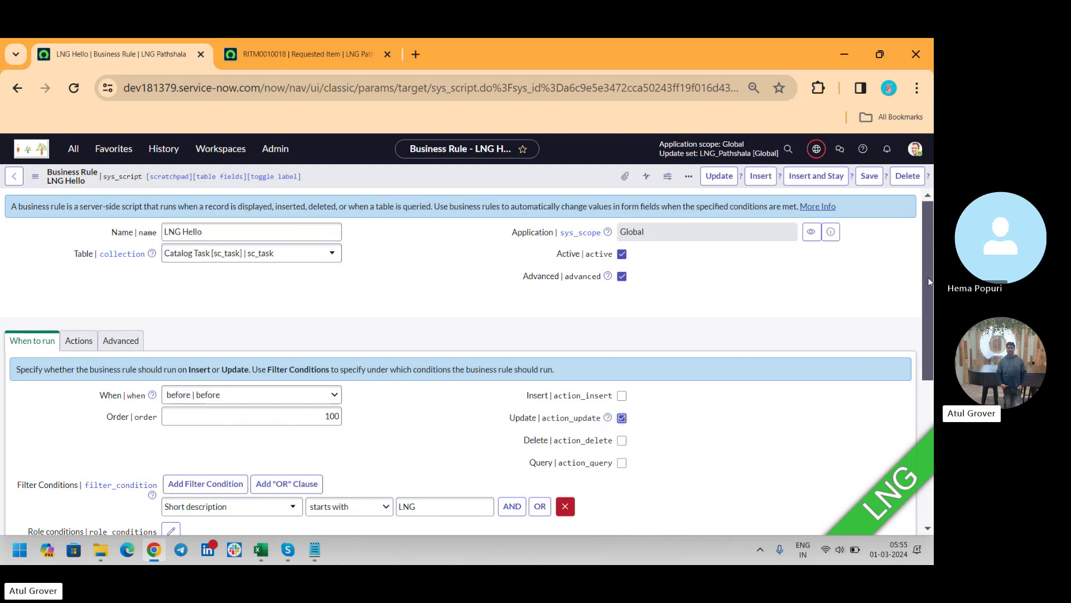
drag(930, 282, 923, 304)
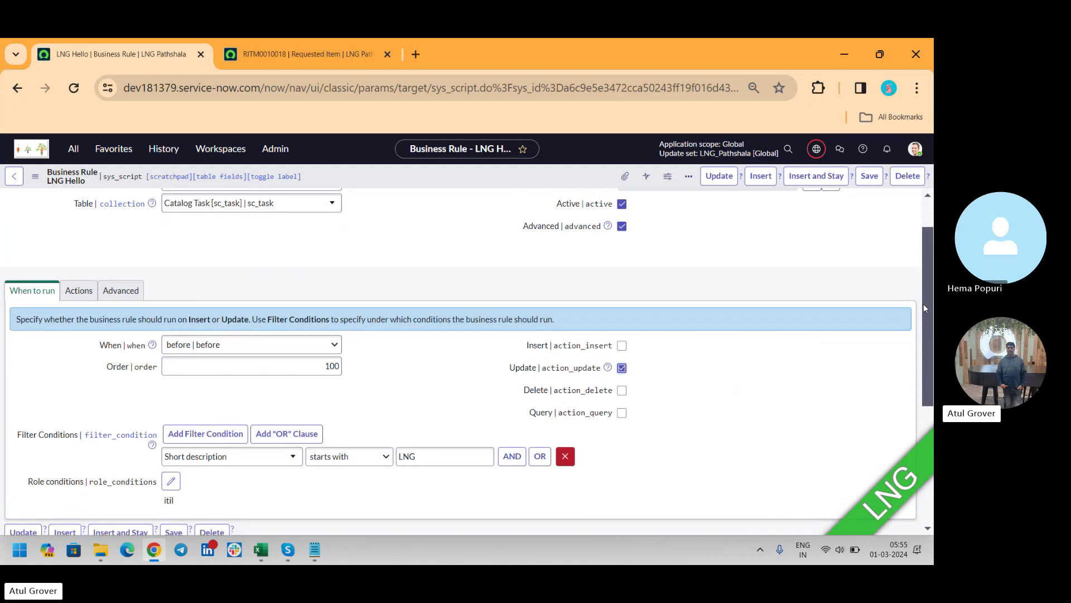
click(563, 454)
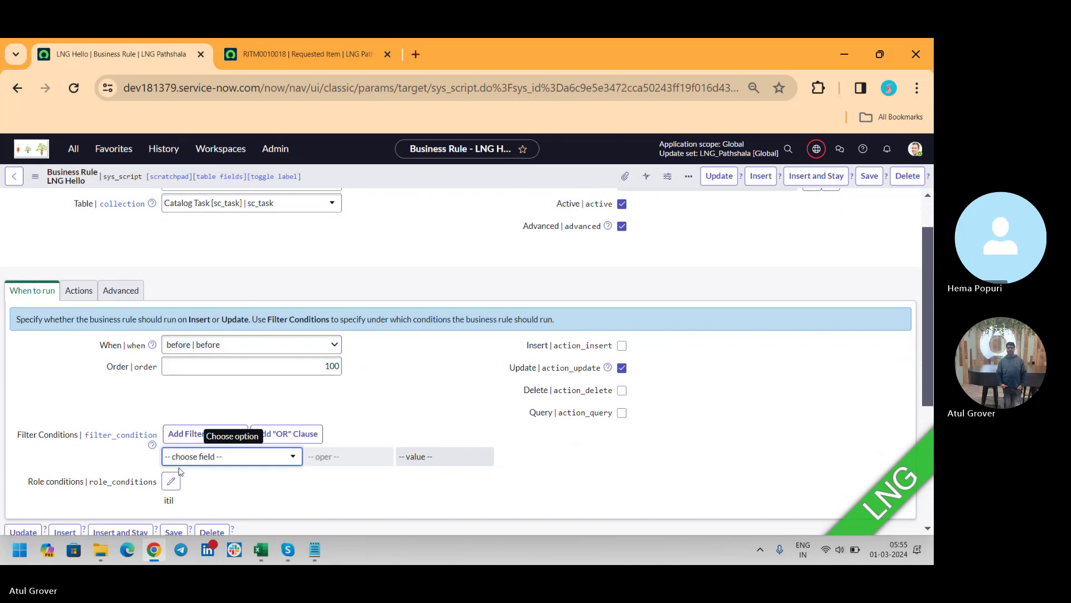
Step: Delete the Description, Priority and Impact field-value actions
click(84, 291)
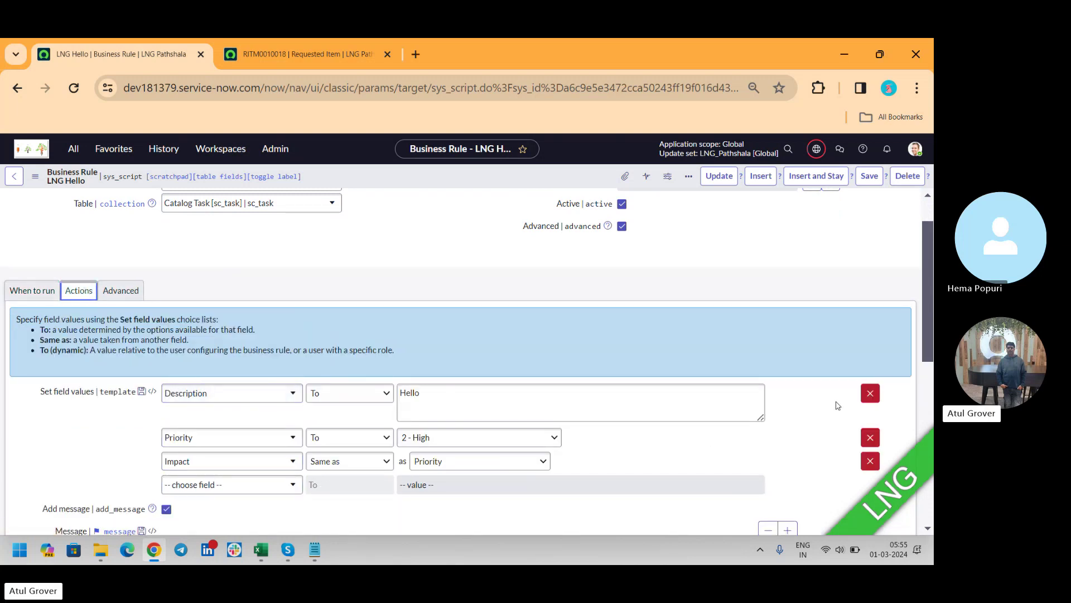
click(869, 394)
click(869, 395)
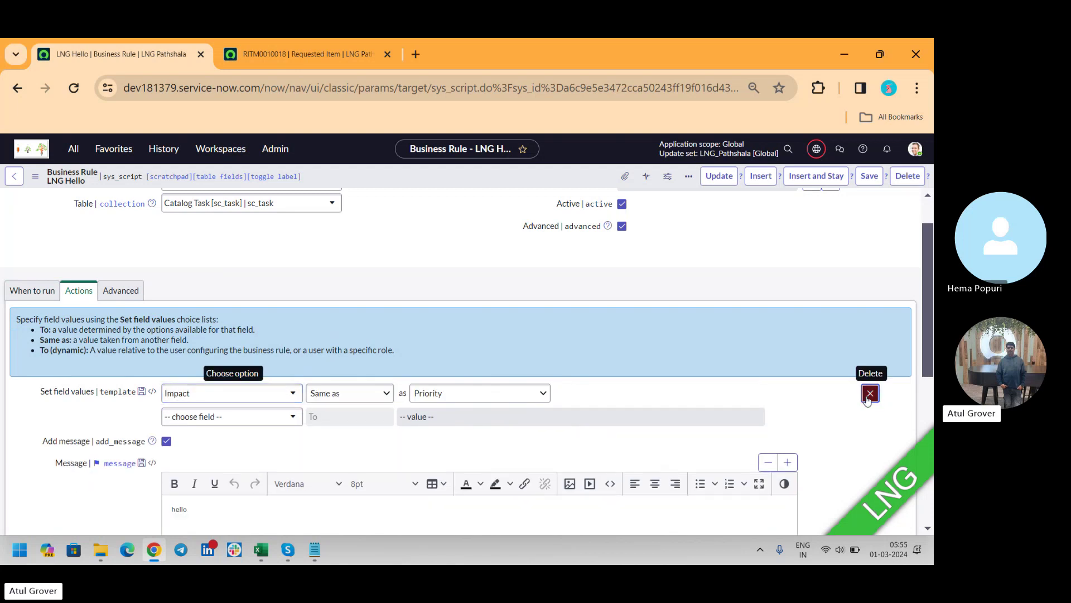
click(868, 394)
Step: Add a Work notes list 'To' action, leaving its user lookup closed with no value
click(251, 400)
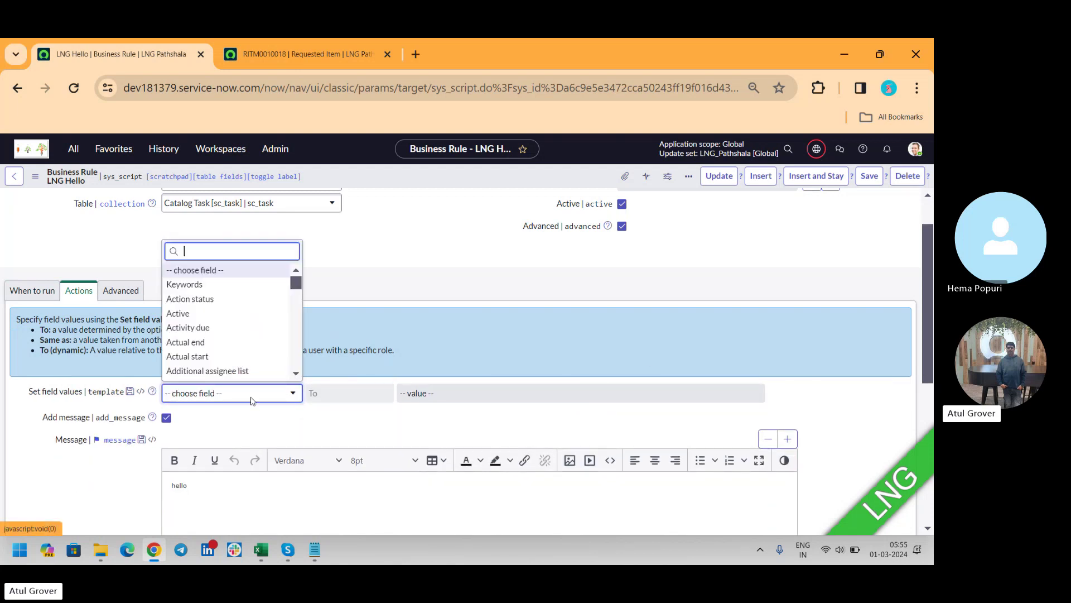
text(wor)
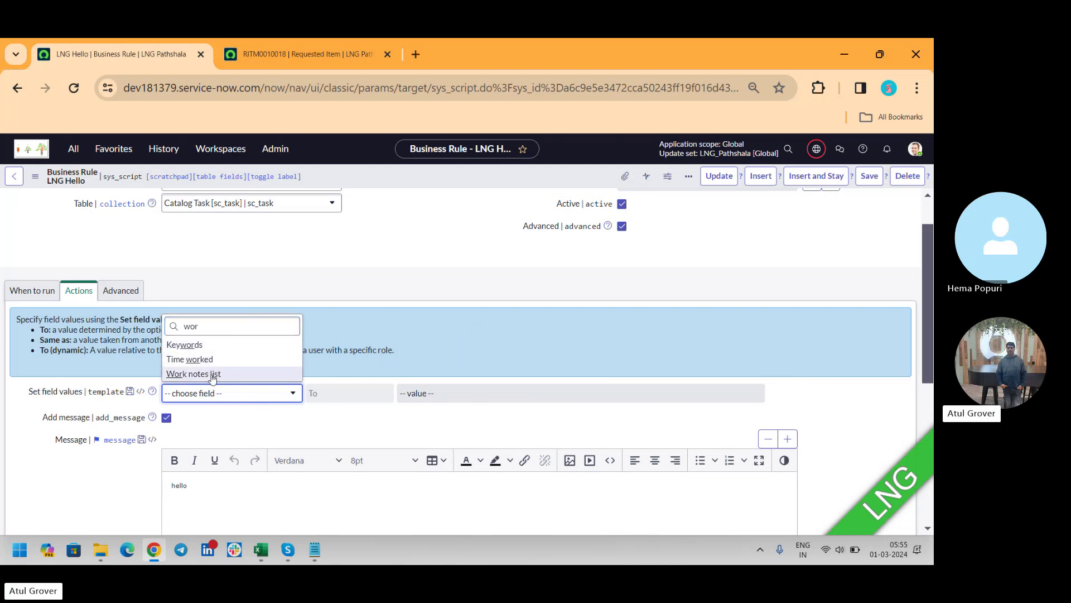
click(213, 375)
click(365, 394)
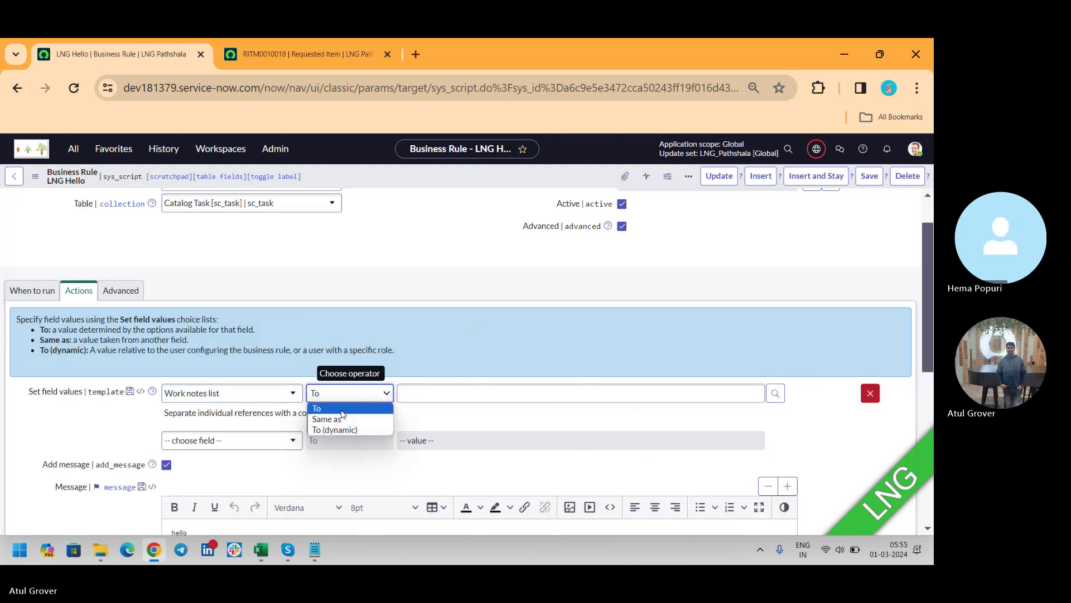
click(347, 408)
click(584, 395)
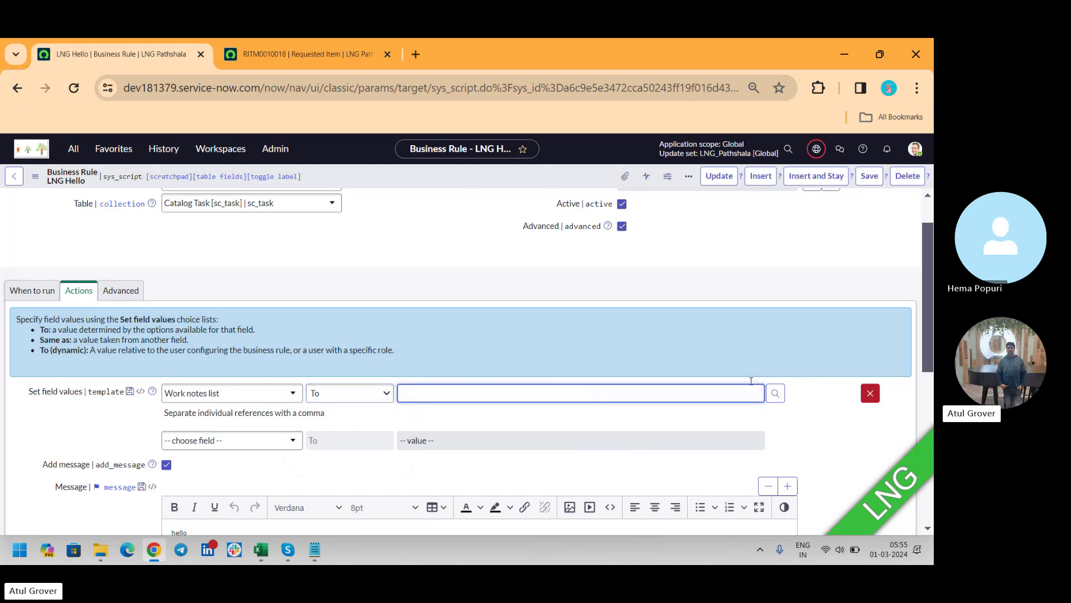
click(775, 393)
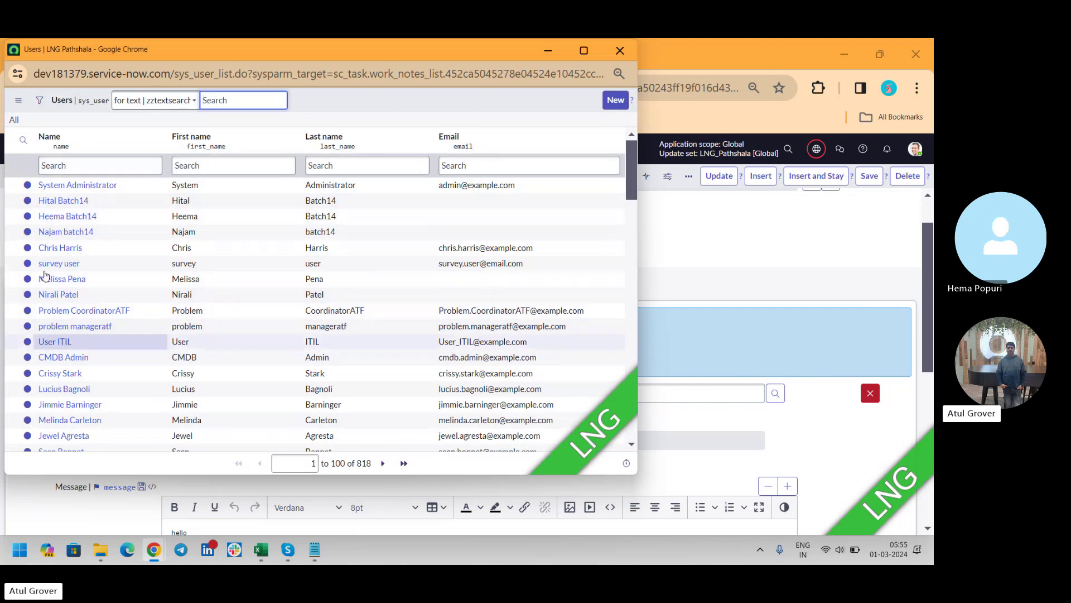
click(620, 51)
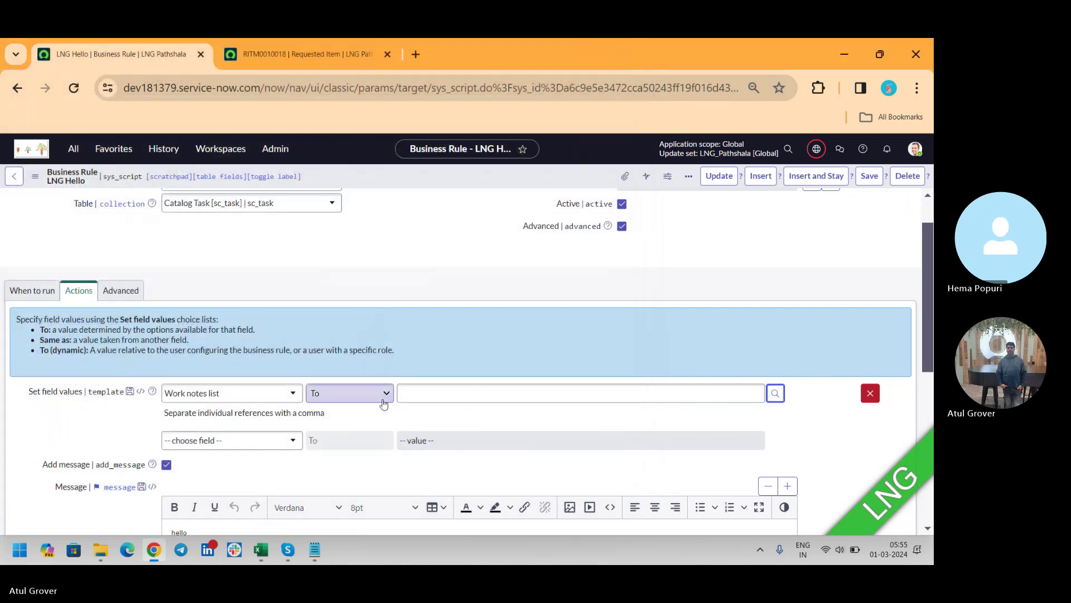
Step: Search the field list again, typing 'wo' then 'jo'
click(294, 394)
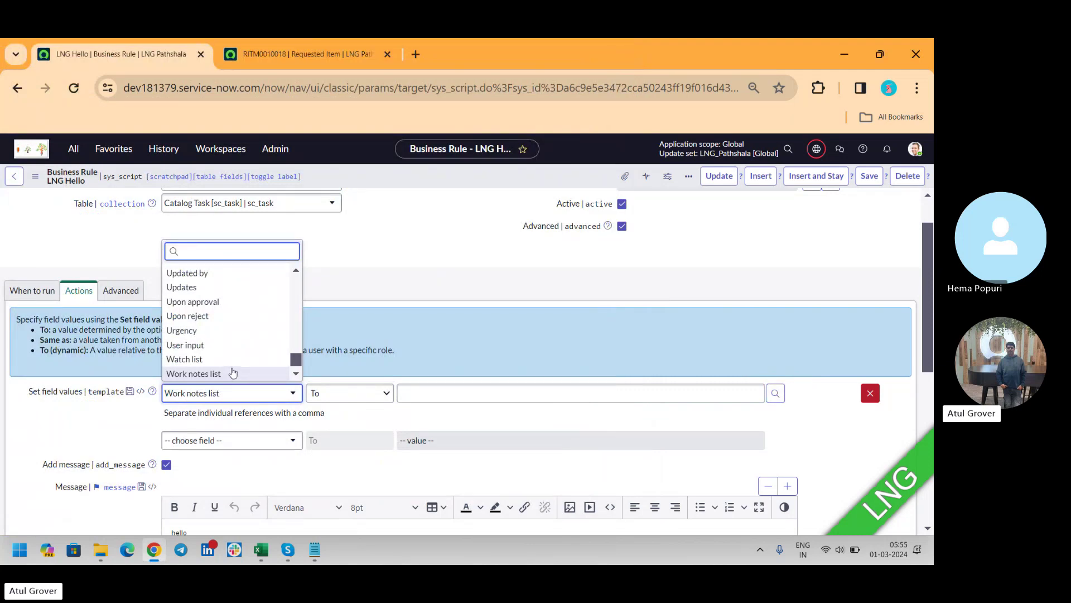
text(wo)
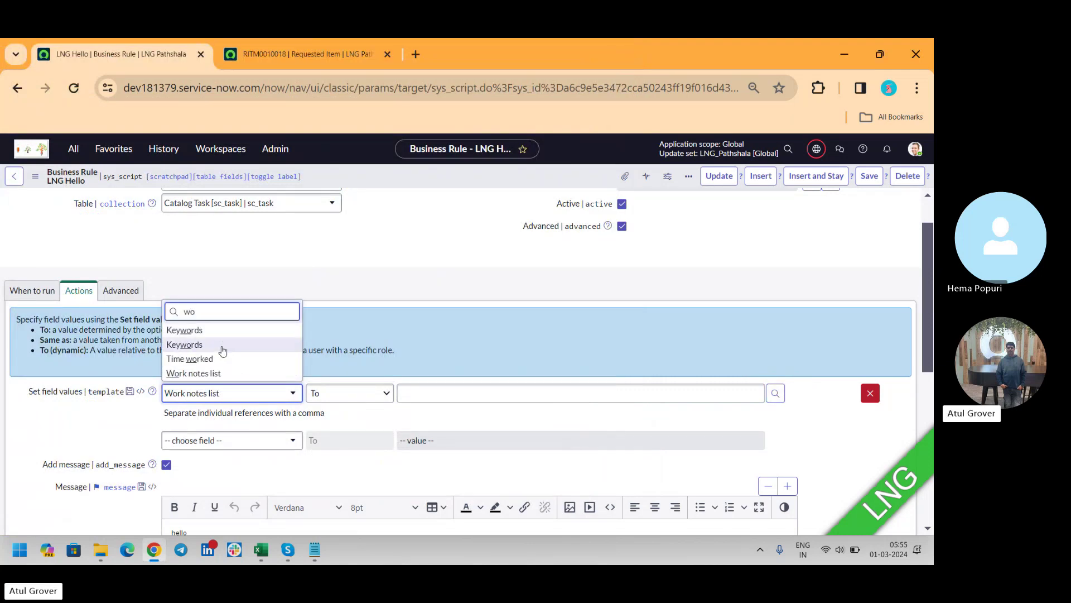
key(BackSpace)
key(BackSpace)
text(jo)
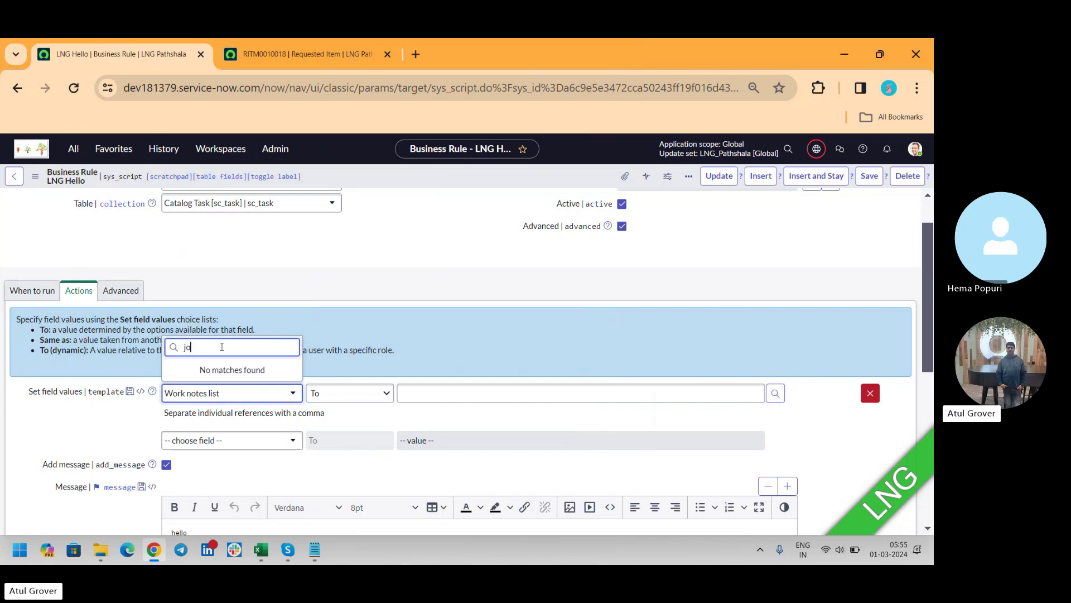
key(BackSpace)
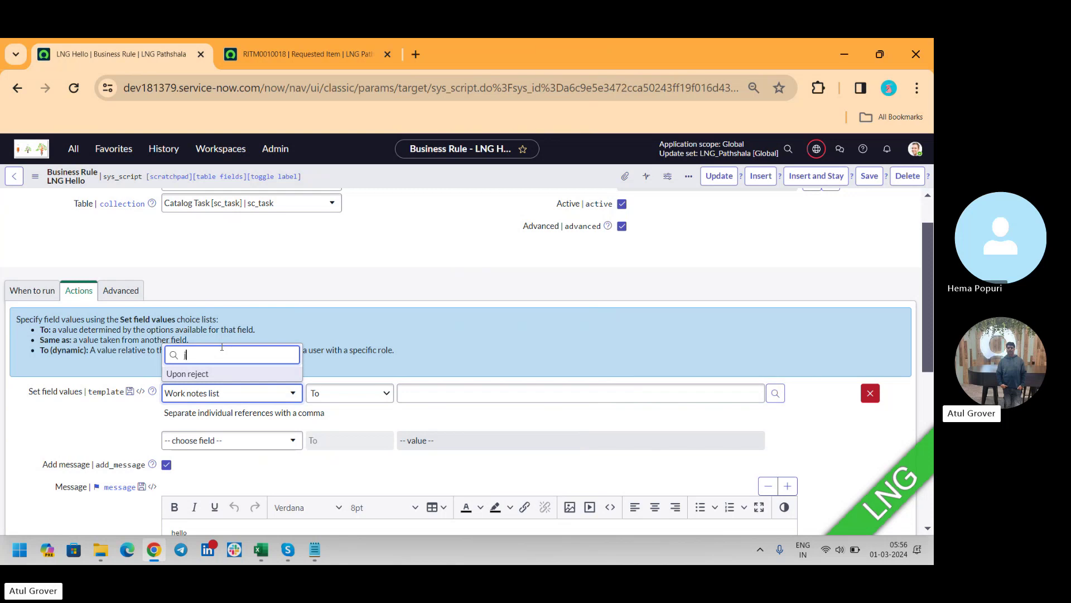
Step: Visit RITM0010018 and its catalog task SCTASK0010028, then return to the LNG Hello business rule
click(309, 66)
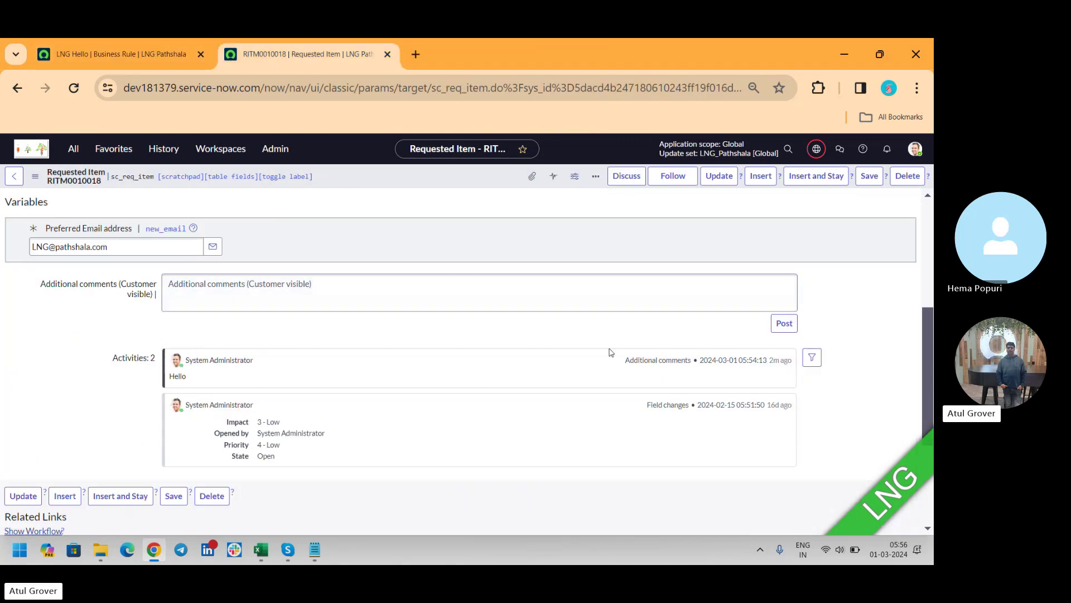
scroll(930, 318, down, 3)
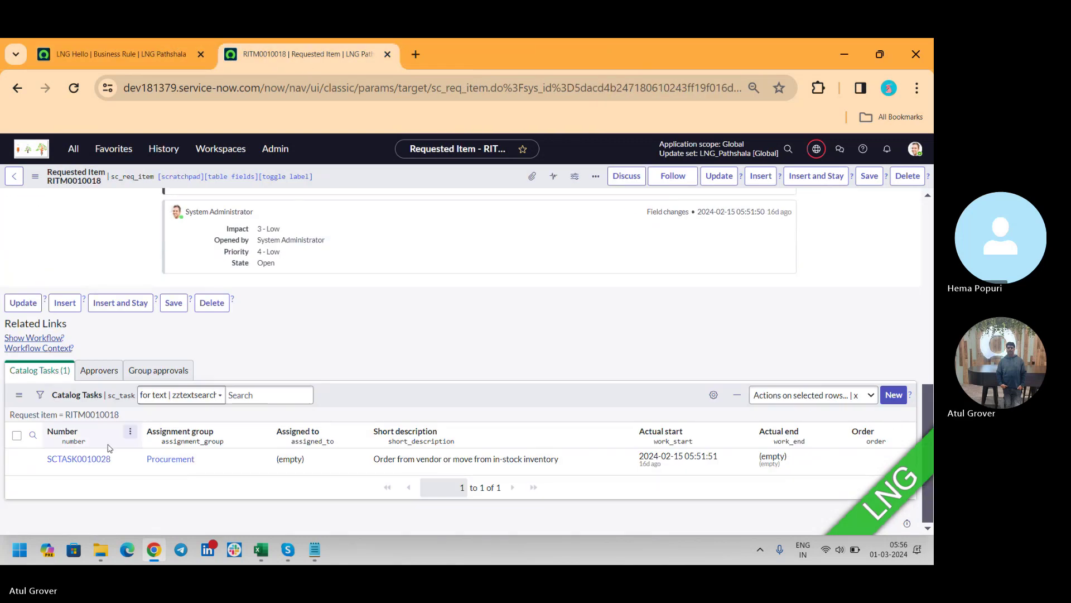
click(77, 460)
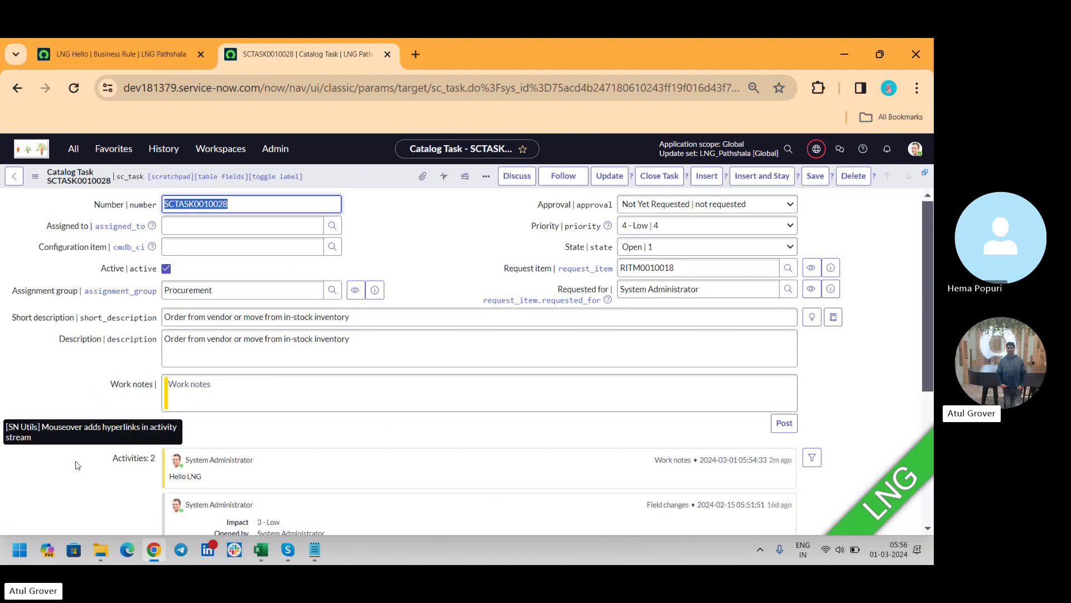
click(132, 51)
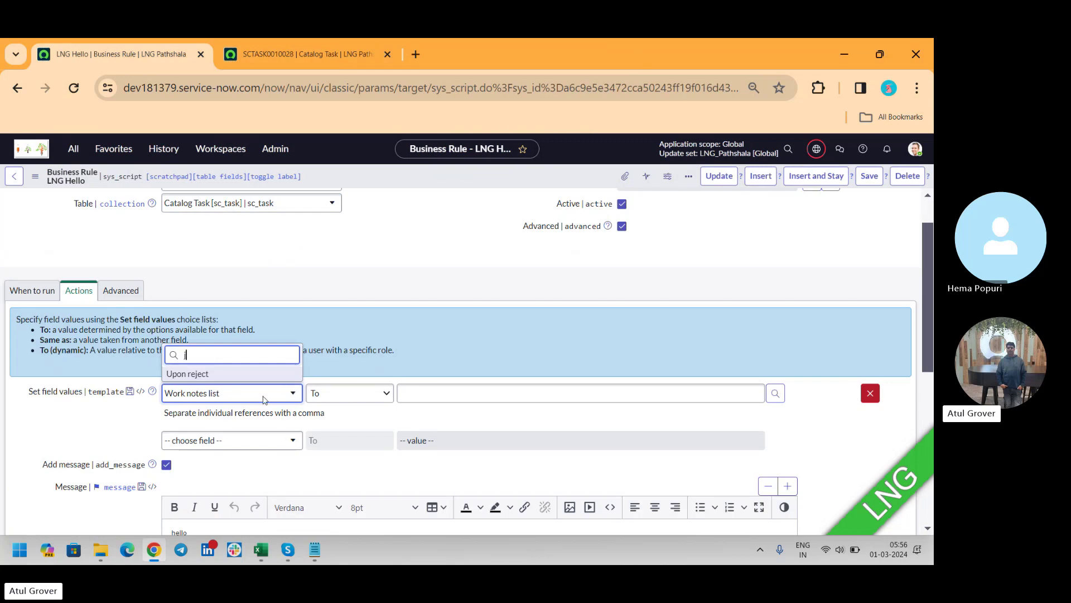
key(BackSpace)
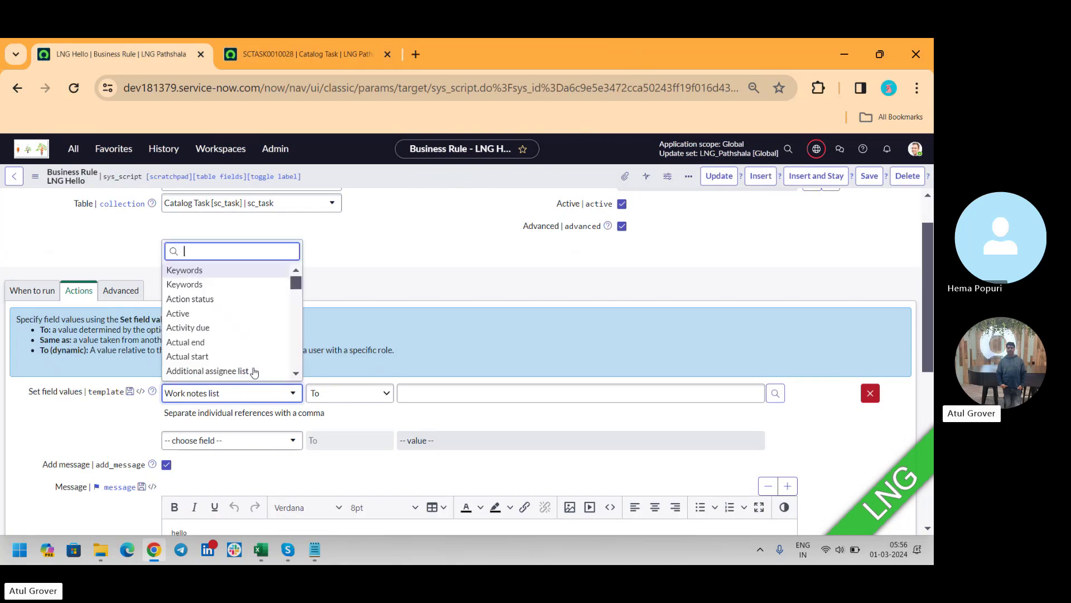
text(a)
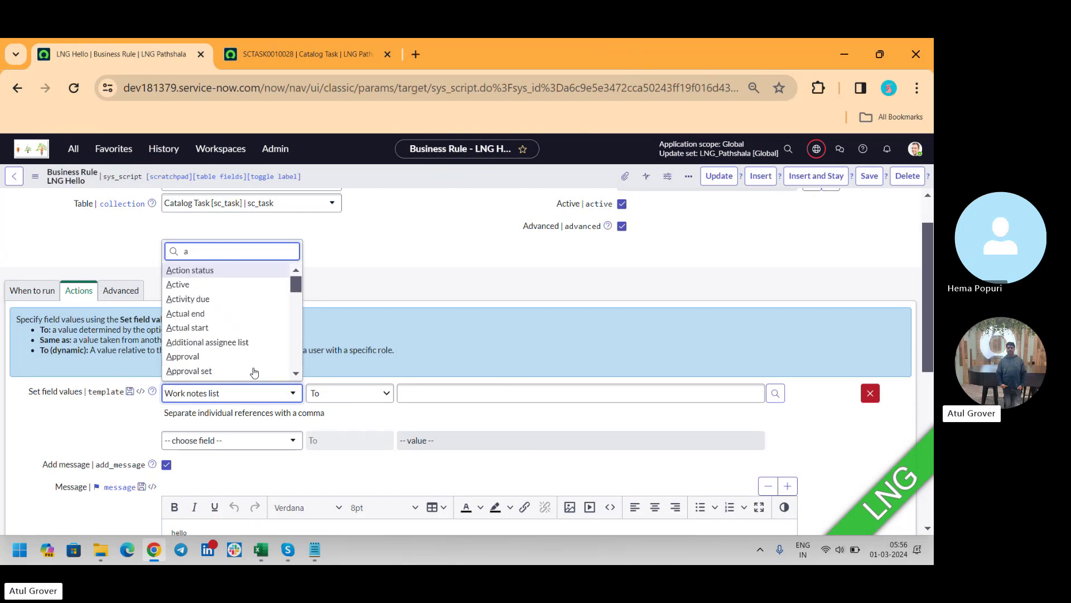
text(dd)
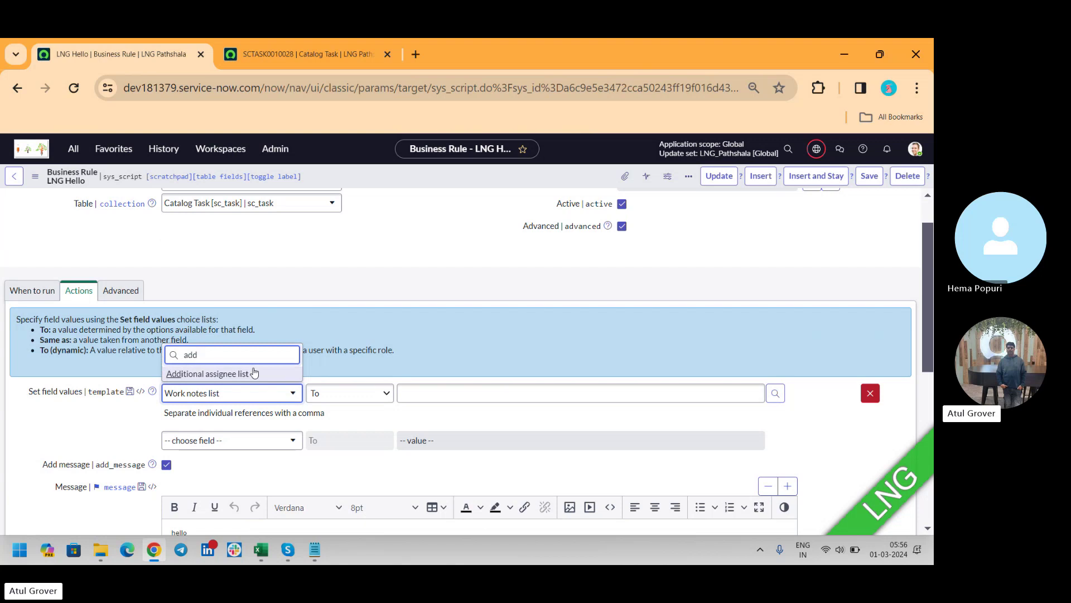
Step: Close the field list, show the Advanced section, and place the cursor in the executeRule function body
click(196, 392)
click(119, 290)
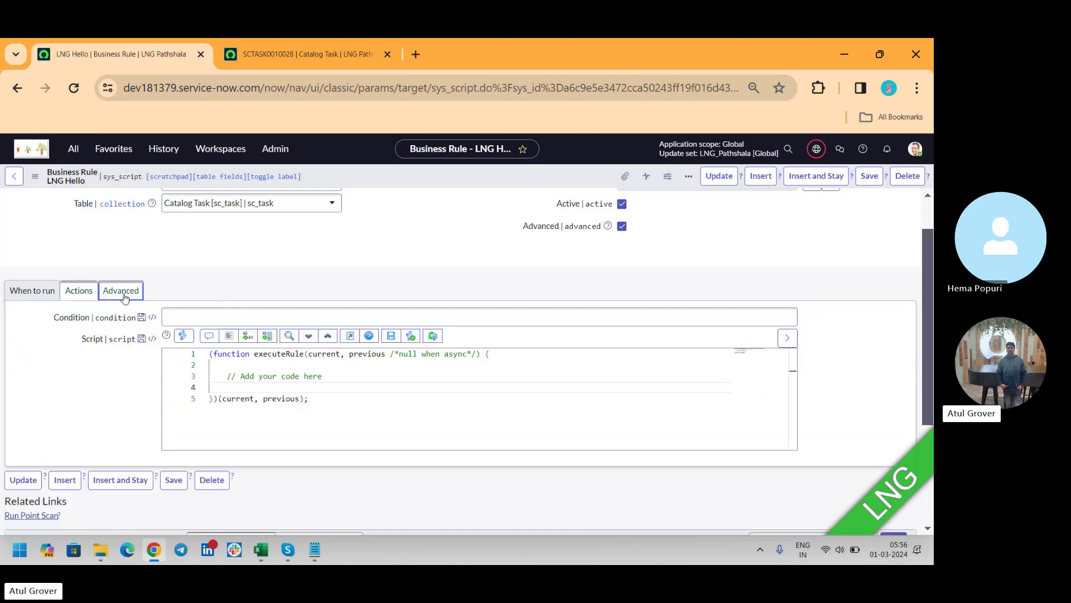
click(373, 376)
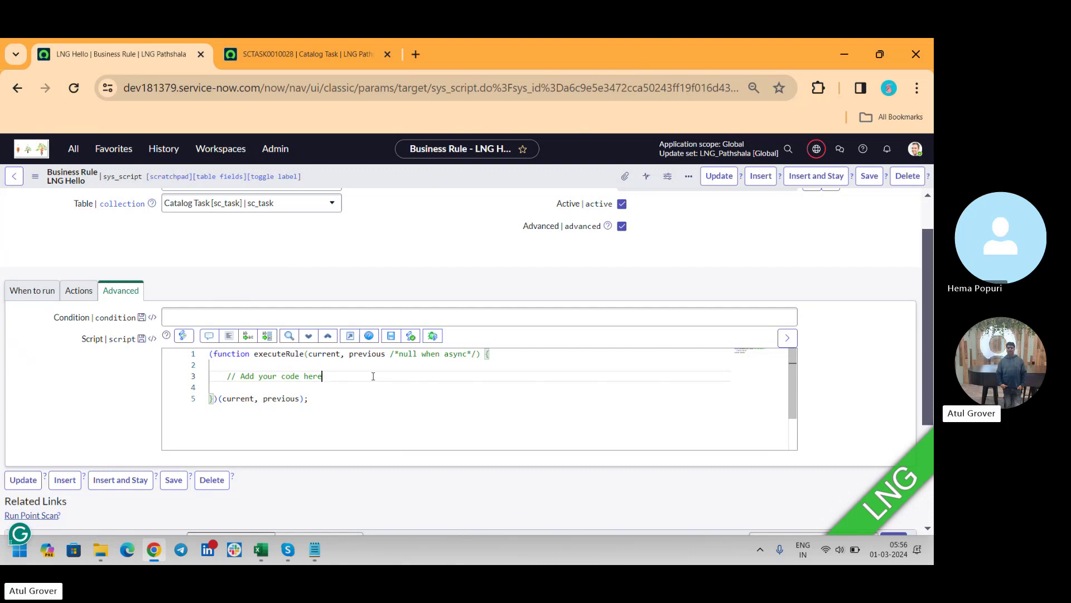
Step: Google 'copy work notes from Sctask to RITM' in a new tab and open the top result in the background
click(415, 55)
text(copy wortk)
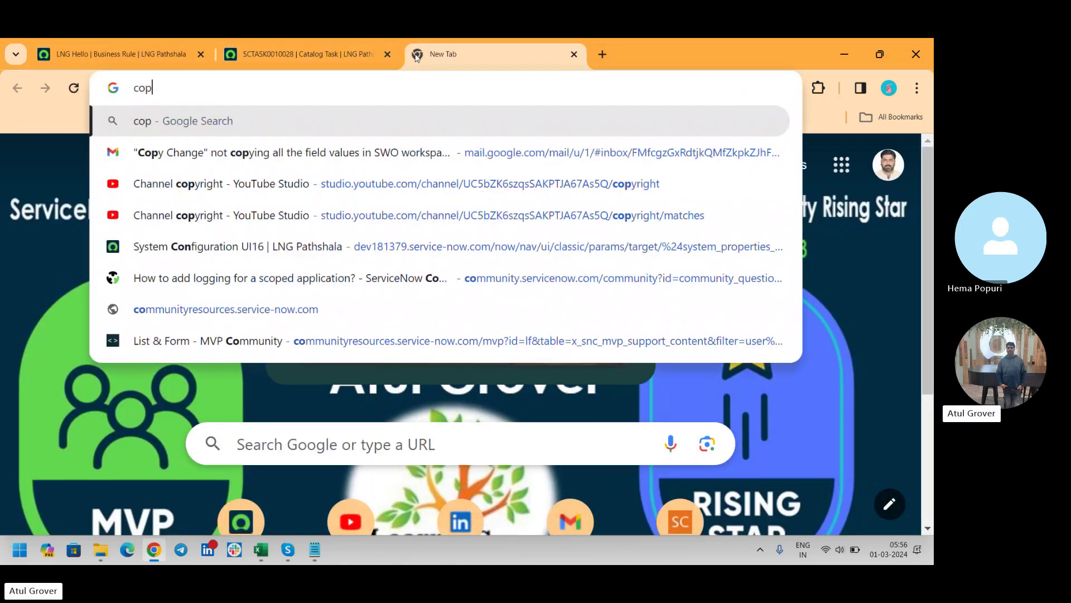
key(BackSpace)
key(BackSpace)
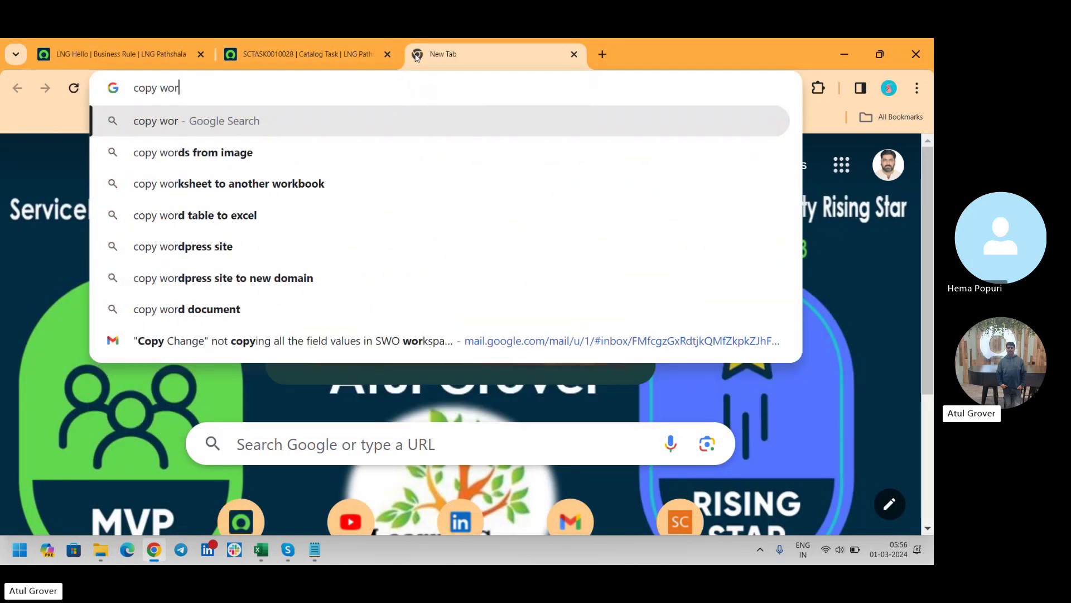
text(k notes from Sctal)
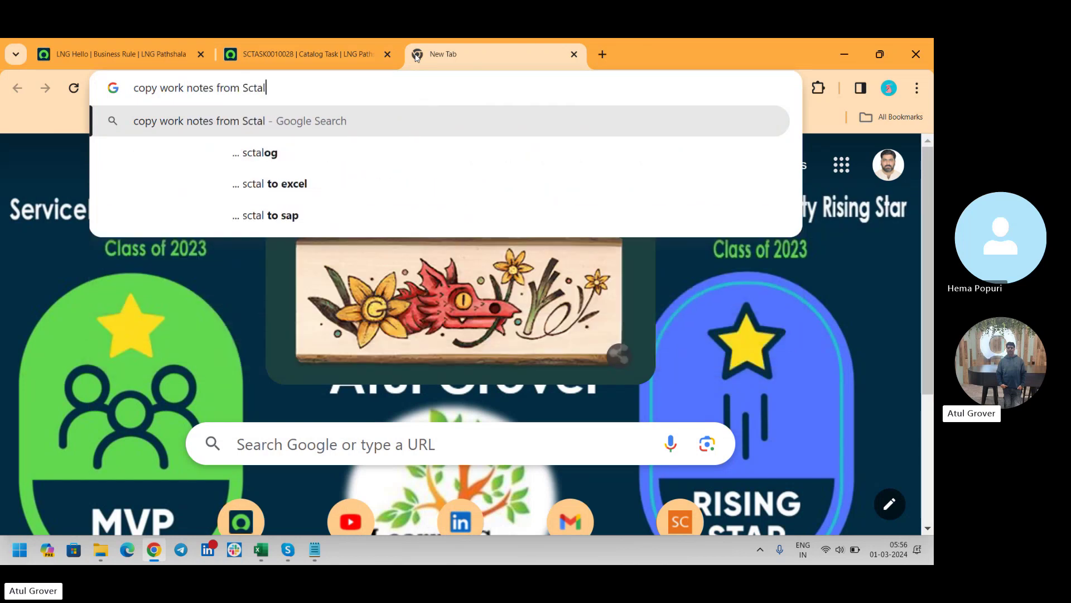
key(BackSpace)
text(sl t)
key(BackSpace)
key(BackSpace)
key(BackSpace)
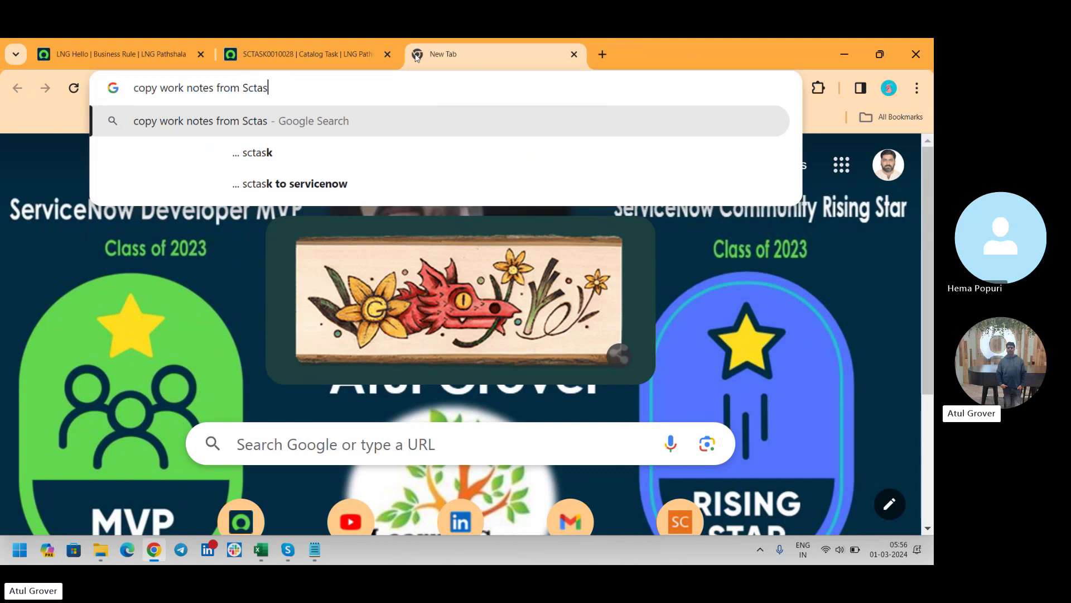
text(k to RITM)
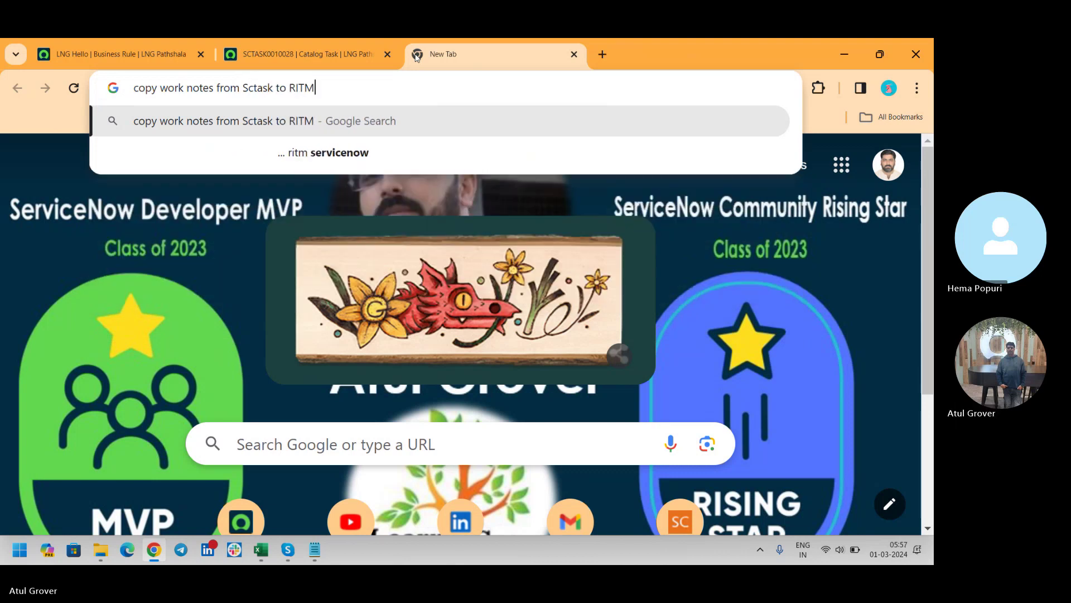
key(Return)
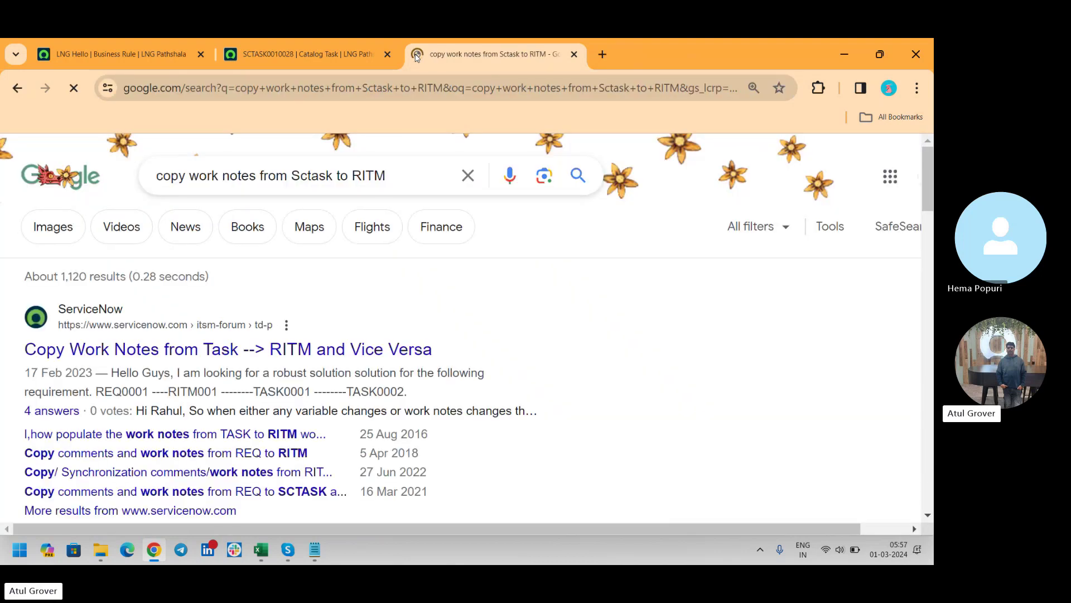
middle_click(202, 357)
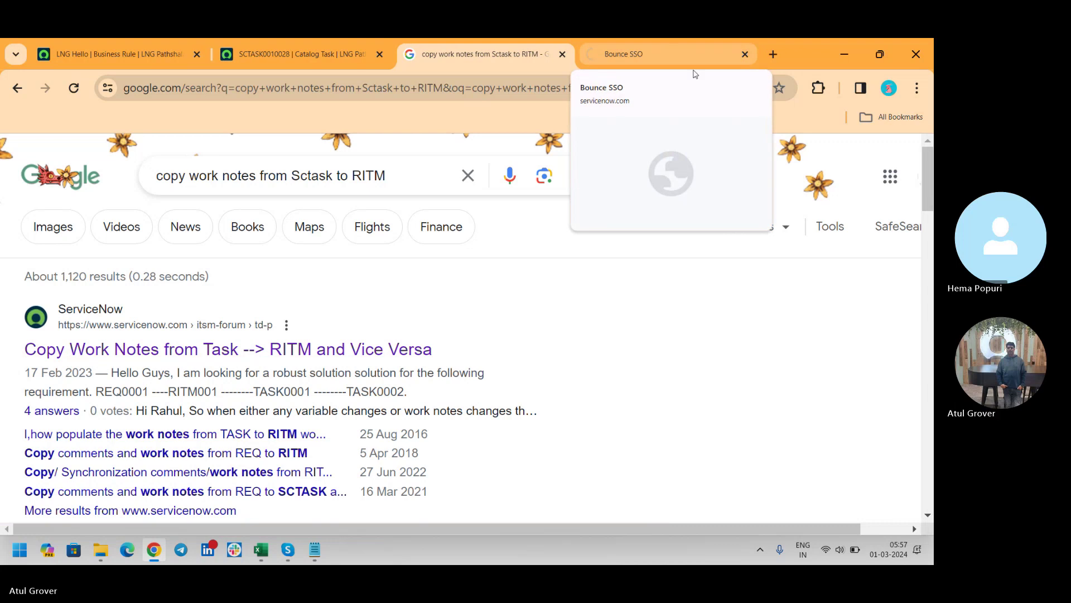
Step: Read the 'Copy Work Notes from Task --> RITM' thread, highlighting getJournal(1) and getJournalEntry(1), then return to results
click(634, 53)
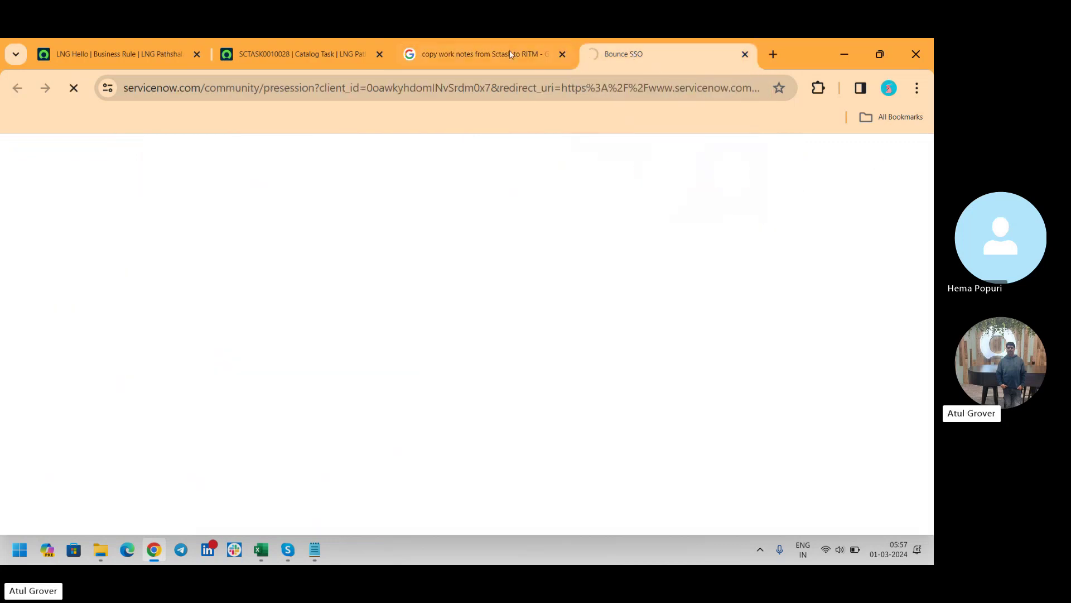
click(497, 54)
click(672, 57)
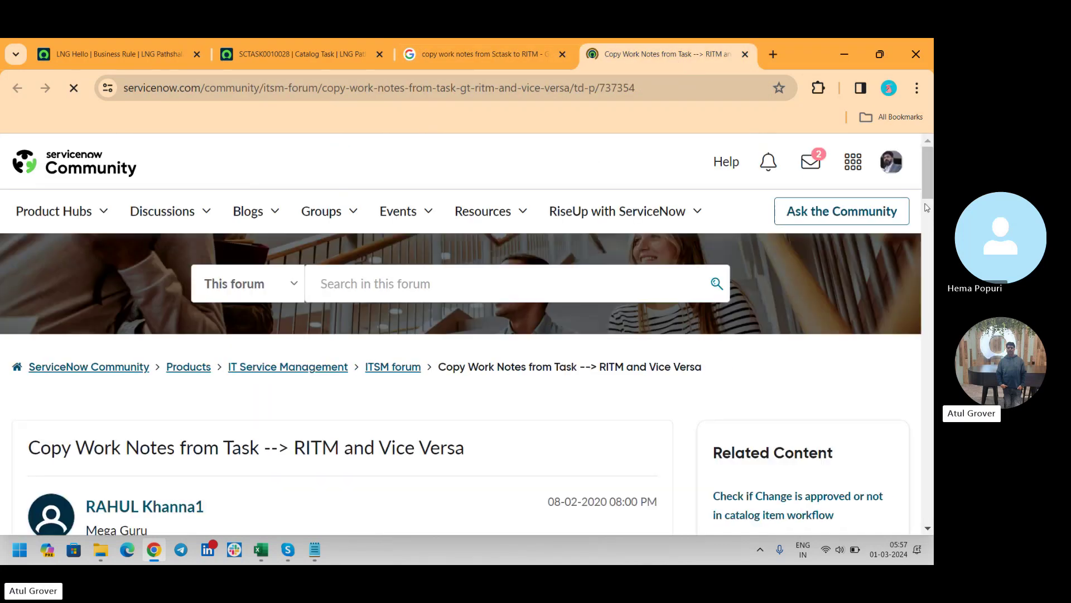
drag(928, 173, 933, 363)
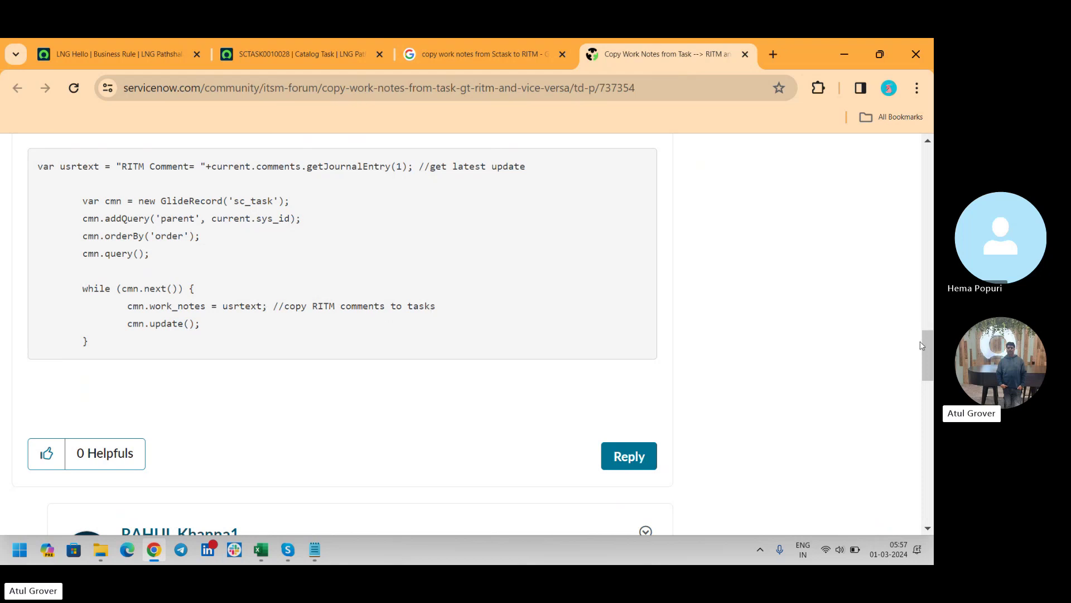
drag(922, 346, 933, 475)
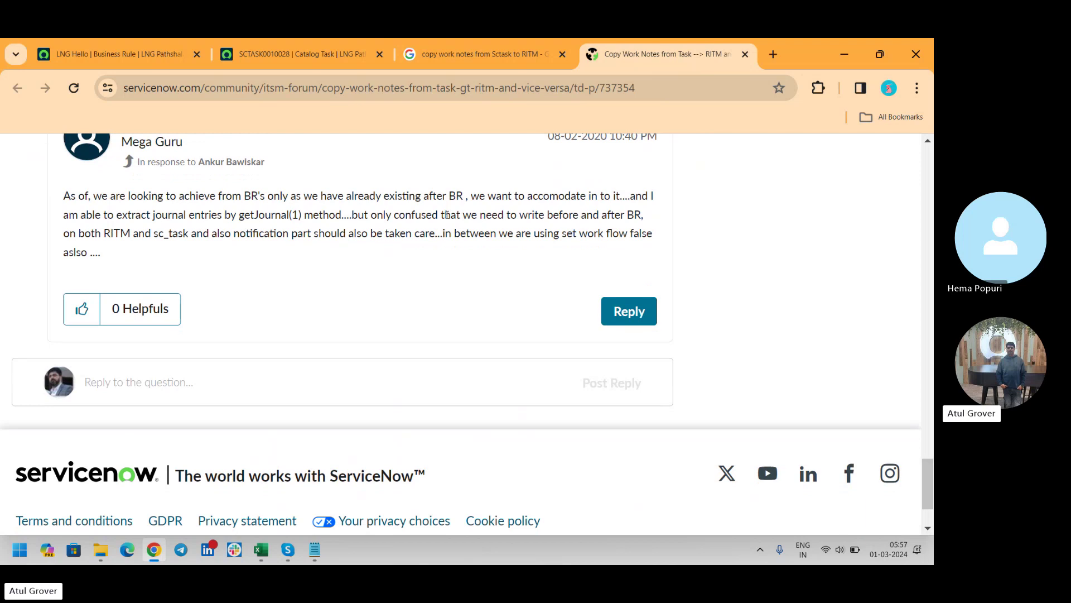
drag(232, 218, 388, 219)
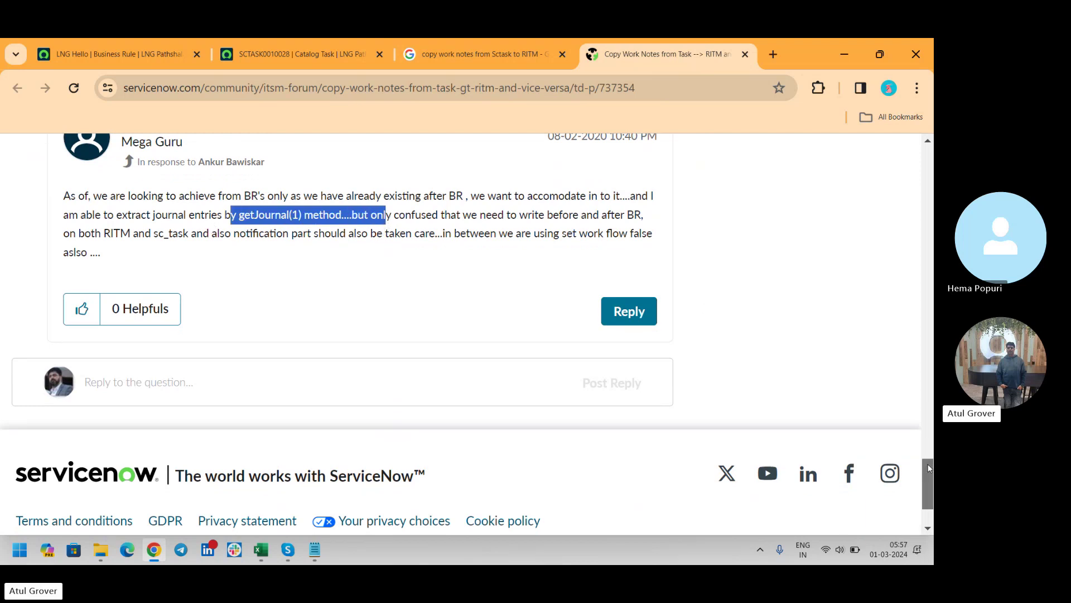
drag(930, 469, 931, 333)
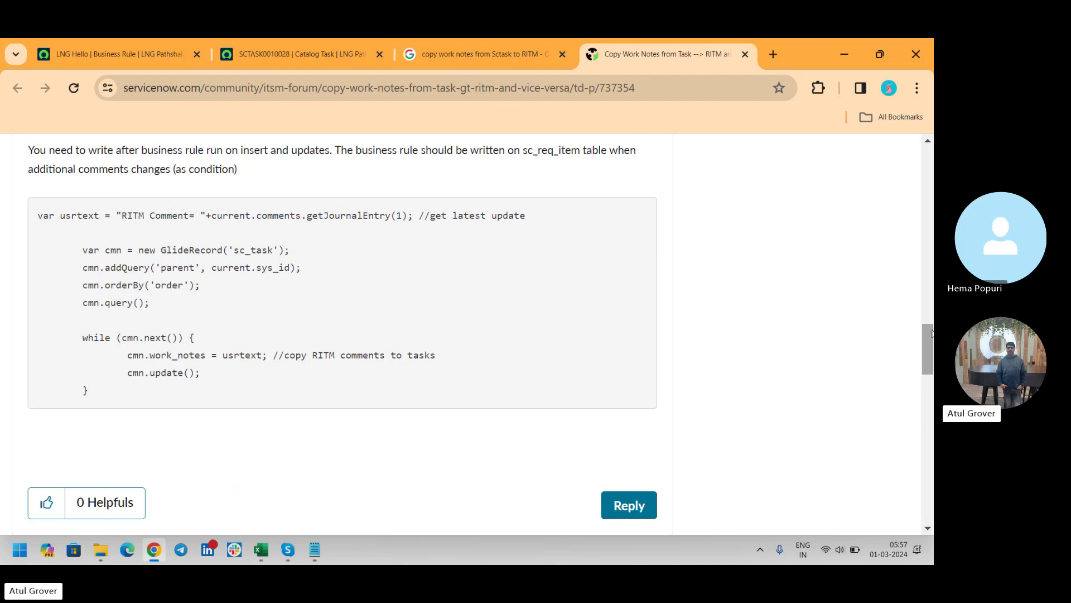
drag(301, 221, 413, 218)
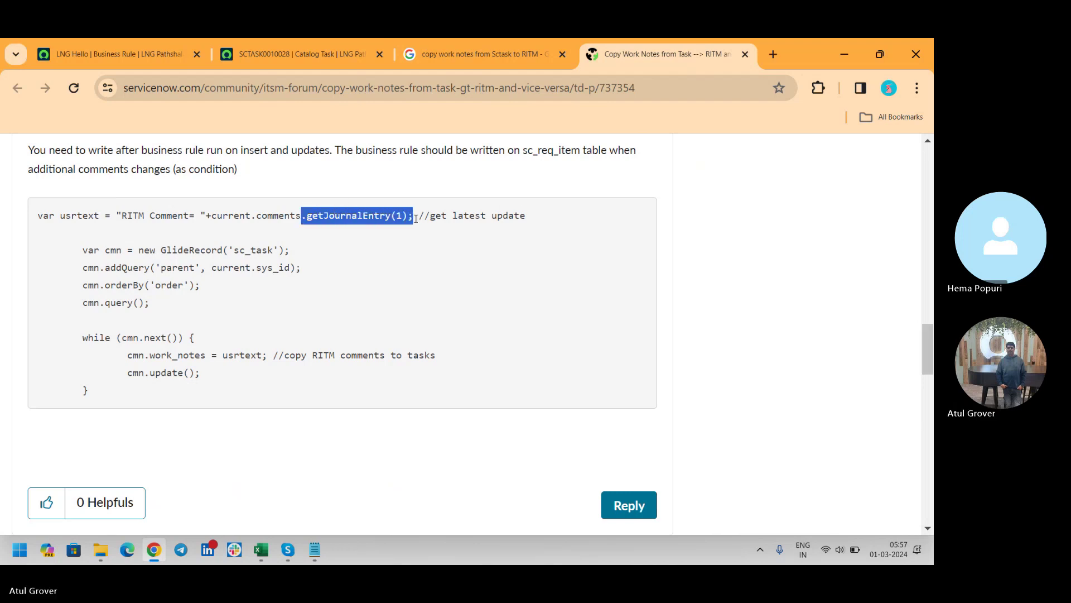
click(481, 50)
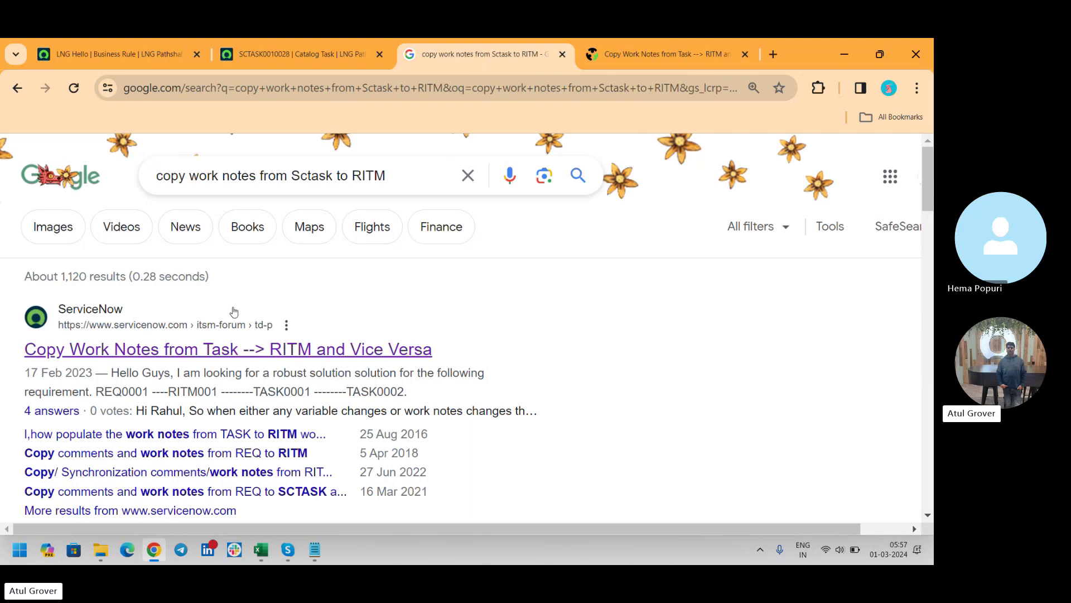
Step: Open the 'Copy comments and work notes from REQ to RITM' result in its own tab and view it
middle_click(128, 455)
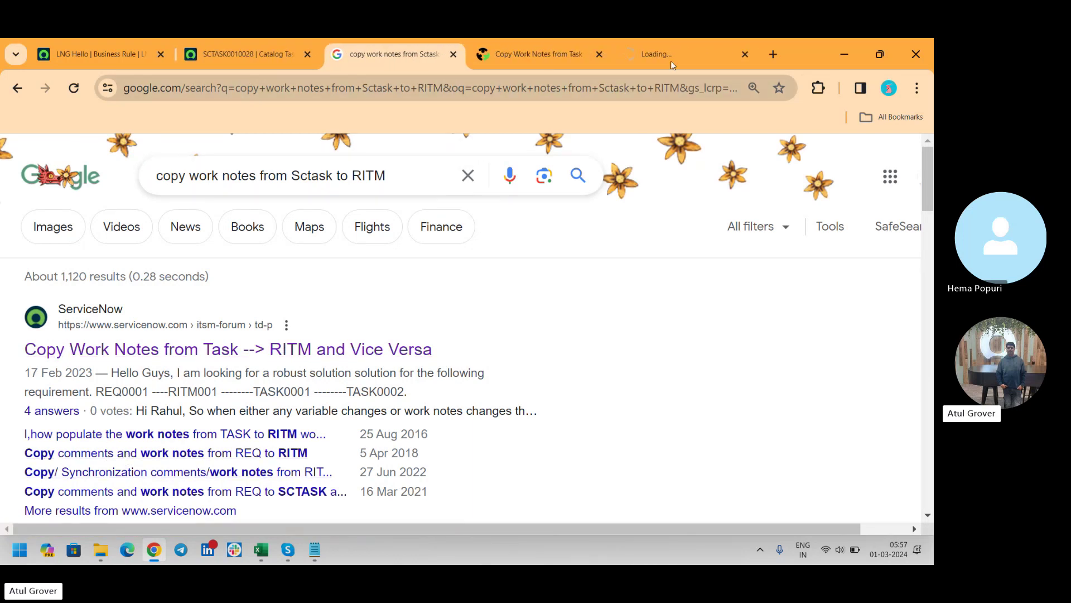
click(690, 56)
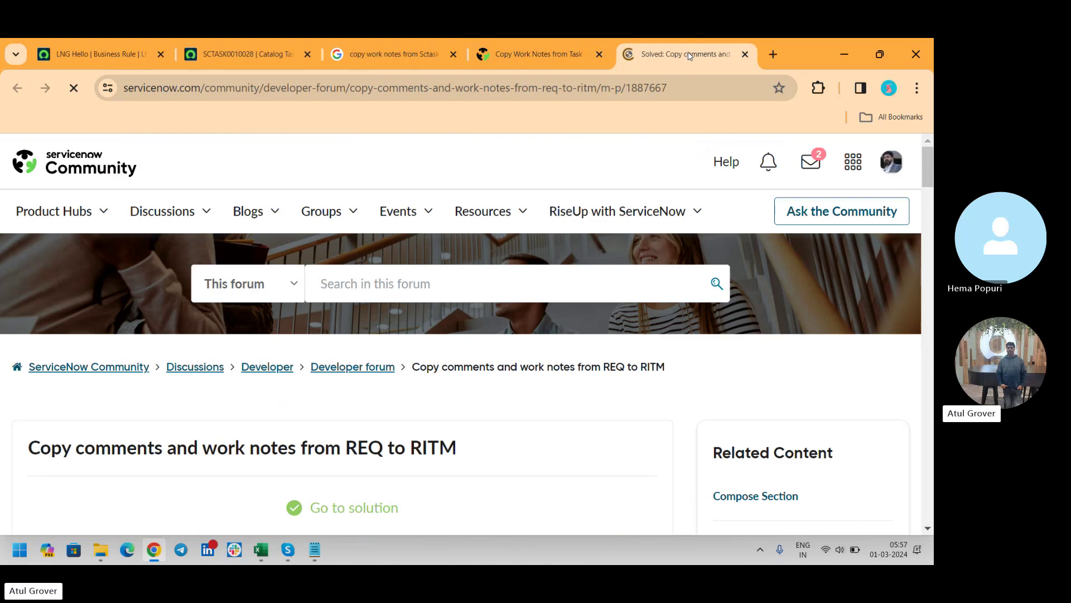